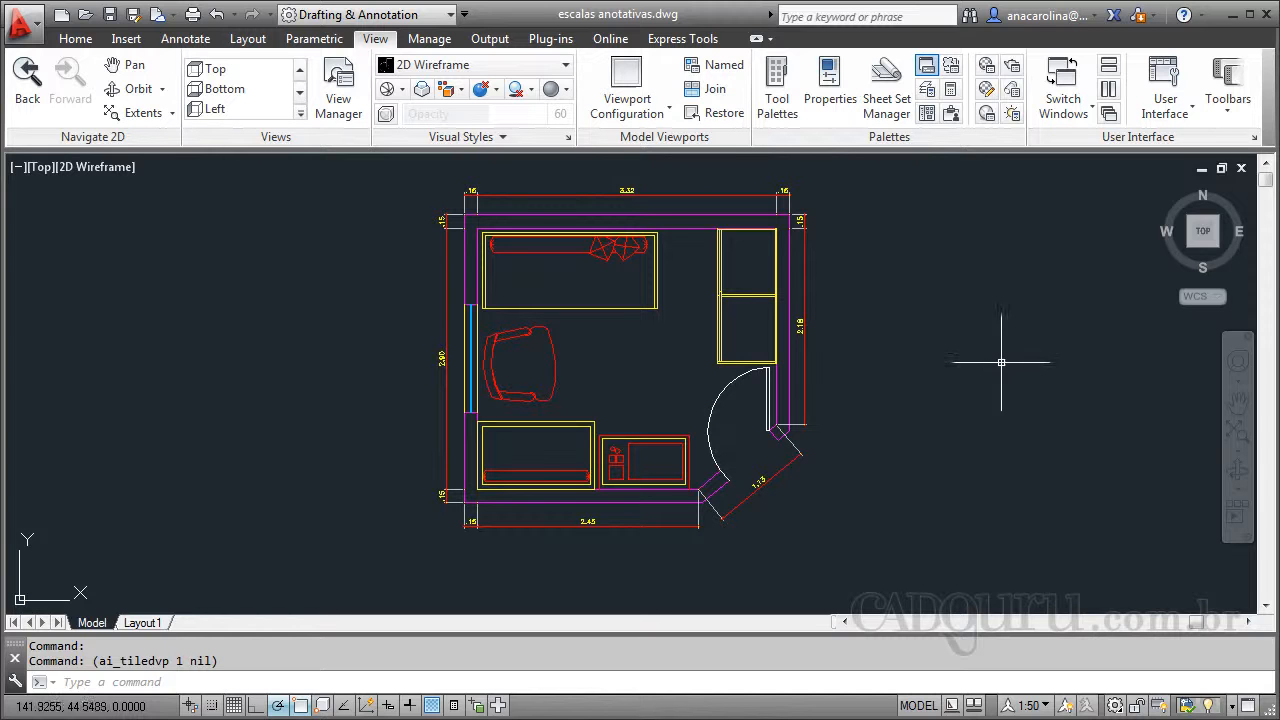
# Step: Inspect the annotative scale representations of the 3.32 dimension above the floor plan, clearing the selection when done
pyautogui.scroll(5, 627, 169)
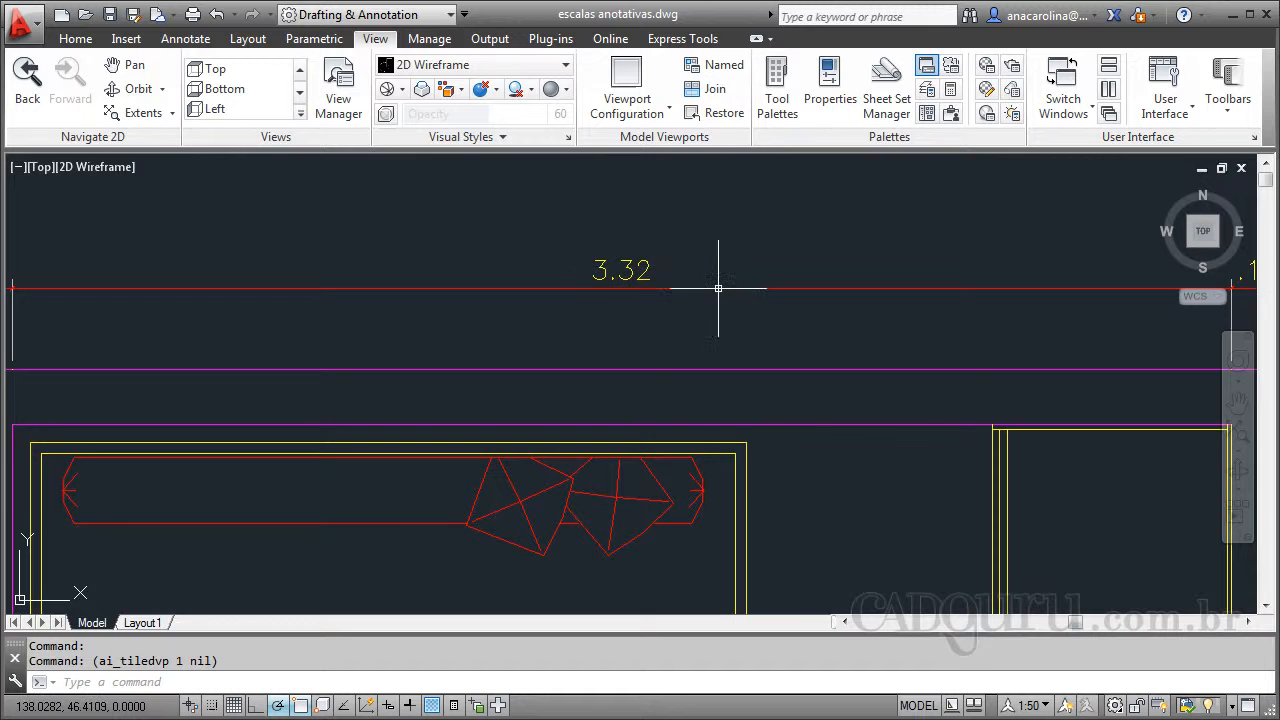
pyautogui.moveTo(718, 288)
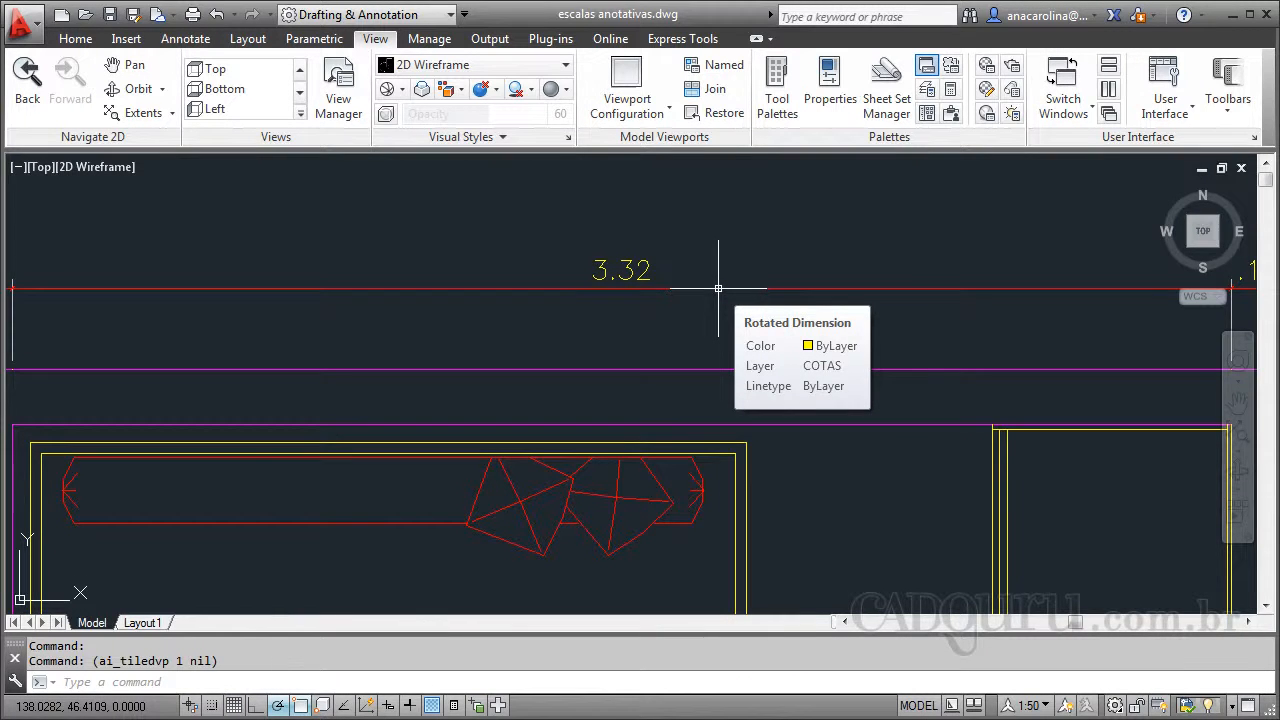
pyautogui.click(718, 288)
pyautogui.scroll(5, 610, 270)
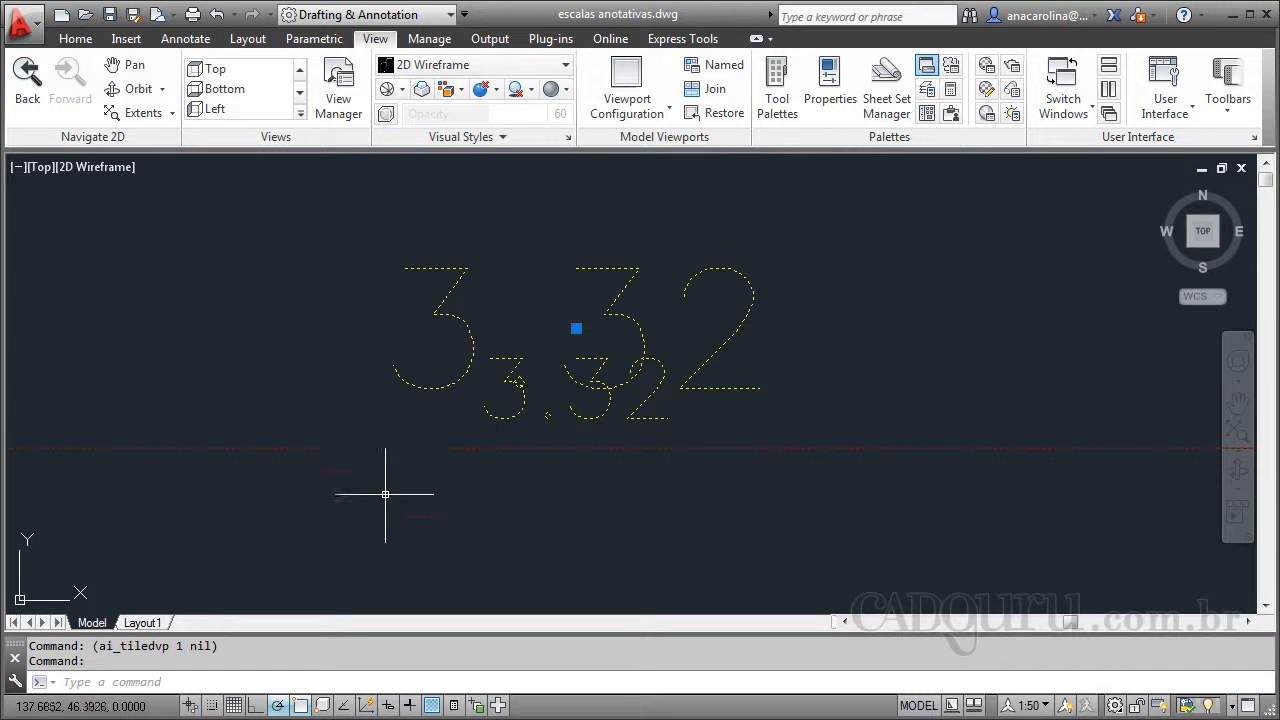
pyautogui.scroll(-2, 693, 436)
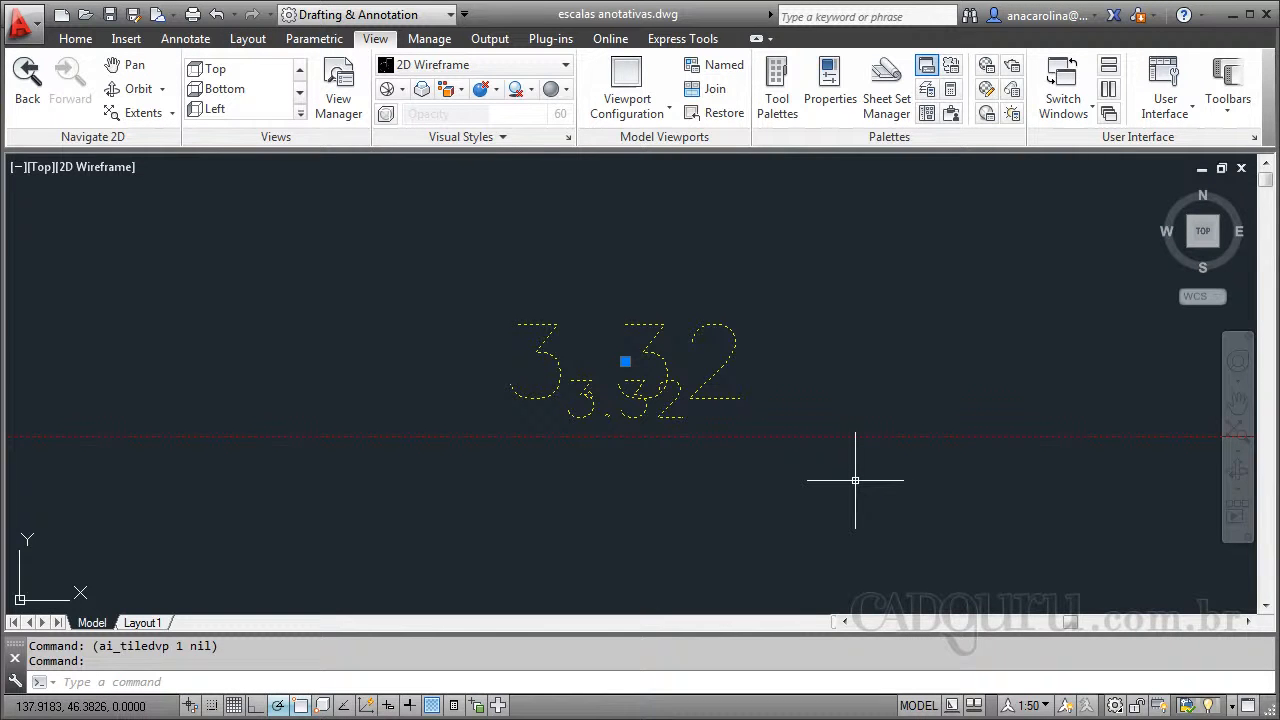
pyautogui.press('Escape')
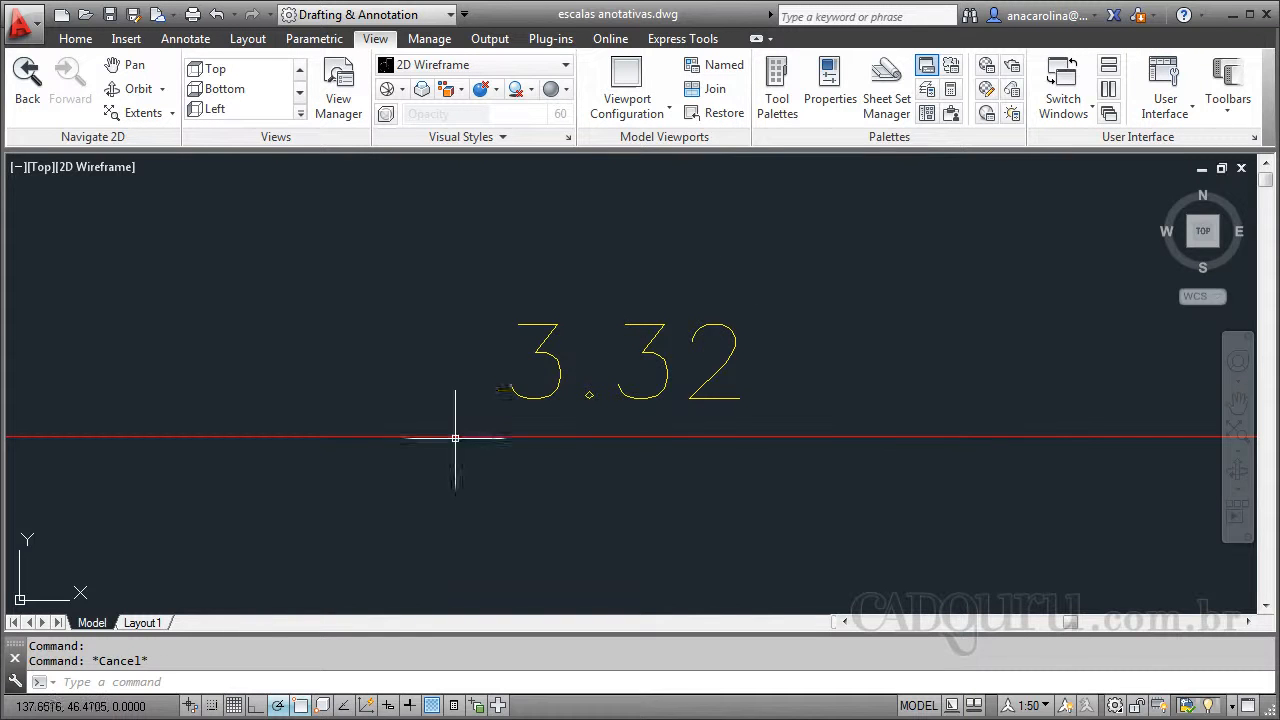
pyautogui.click(662, 335)
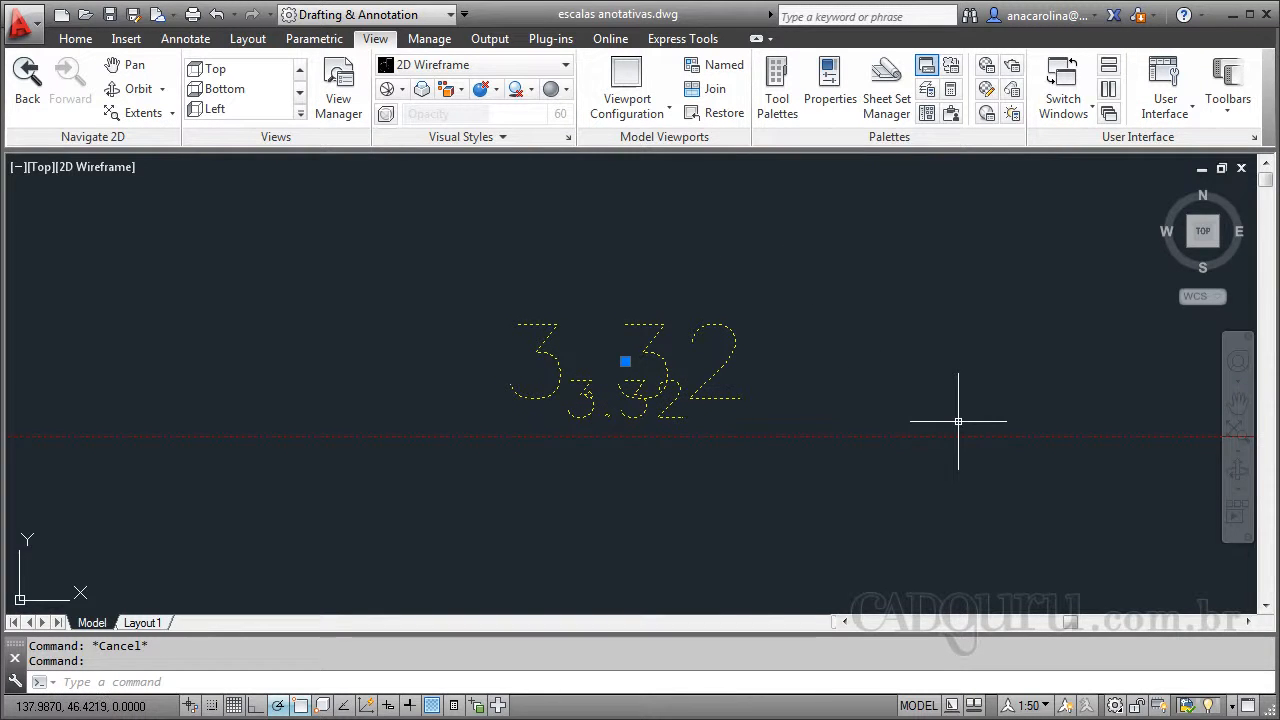
pyautogui.press('Escape')
pyautogui.scroll(-6, 897, 391)
pyautogui.scroll(2, 686, 457)
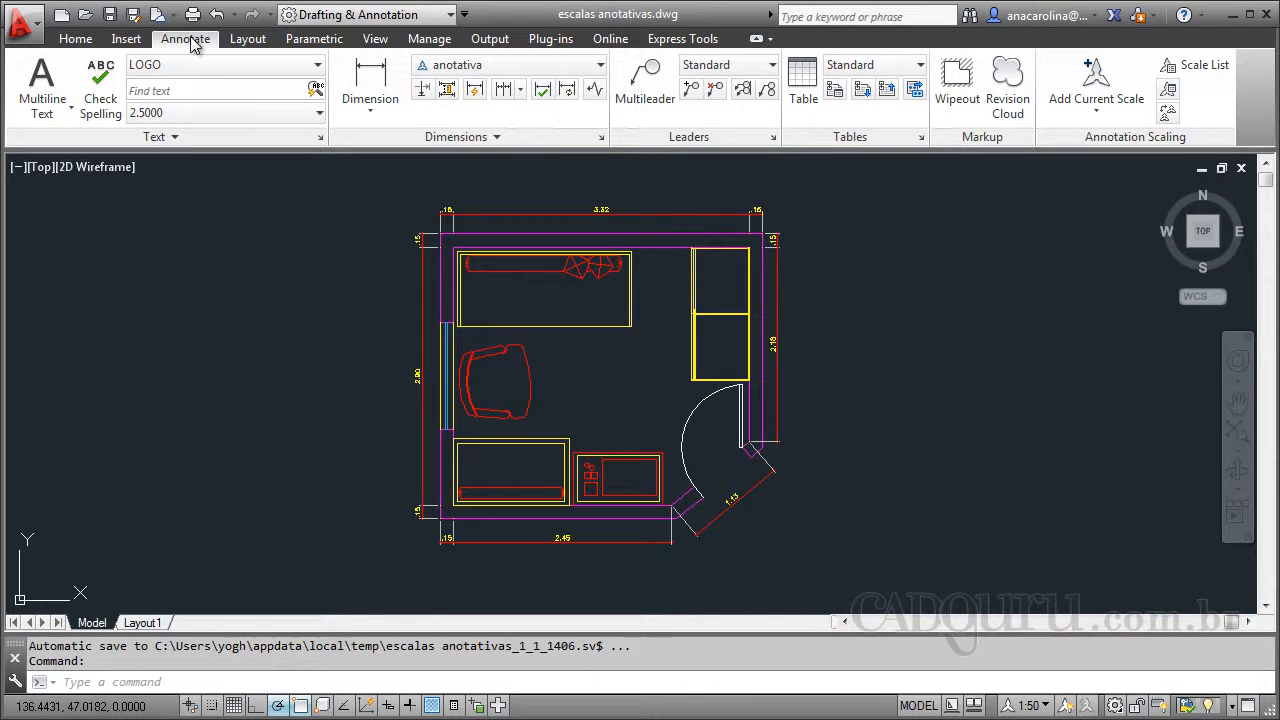
# Step: Modify the anotativa dimension style's lines, setting both Extend beyond dim lines and Extend beyond ticks to 0.5
pyautogui.click(601, 137)
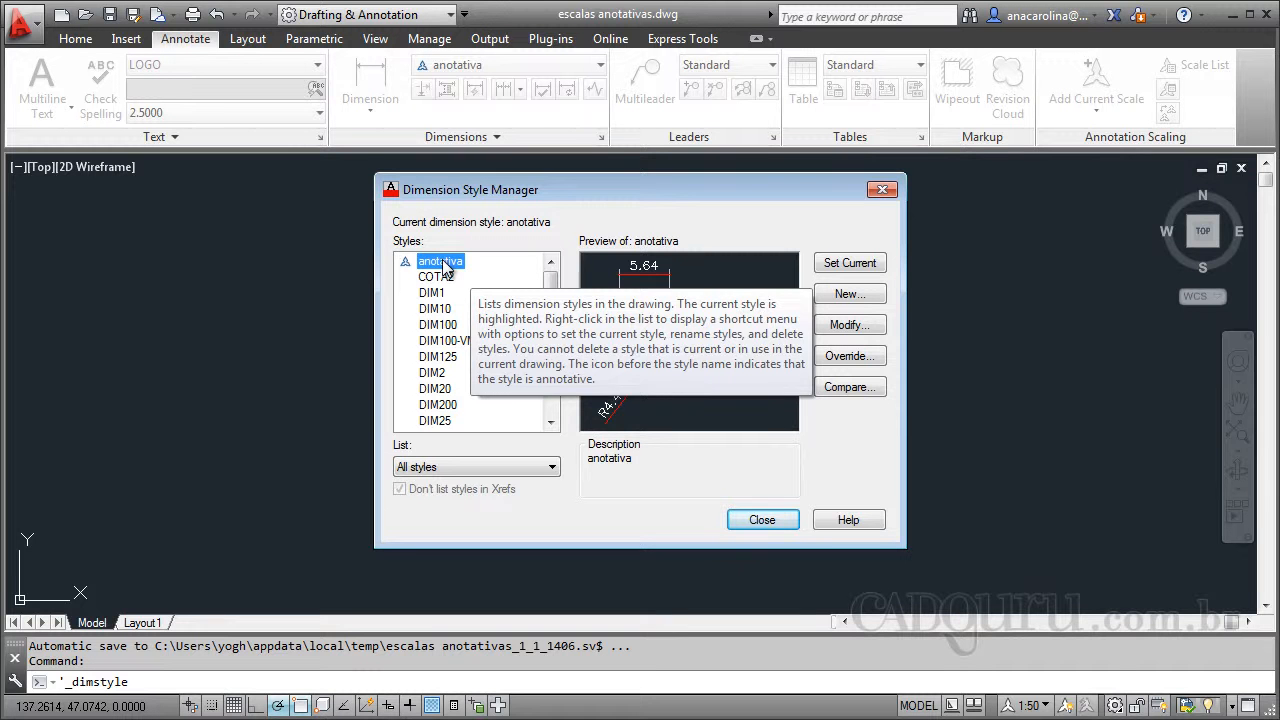
pyautogui.click(846, 327)
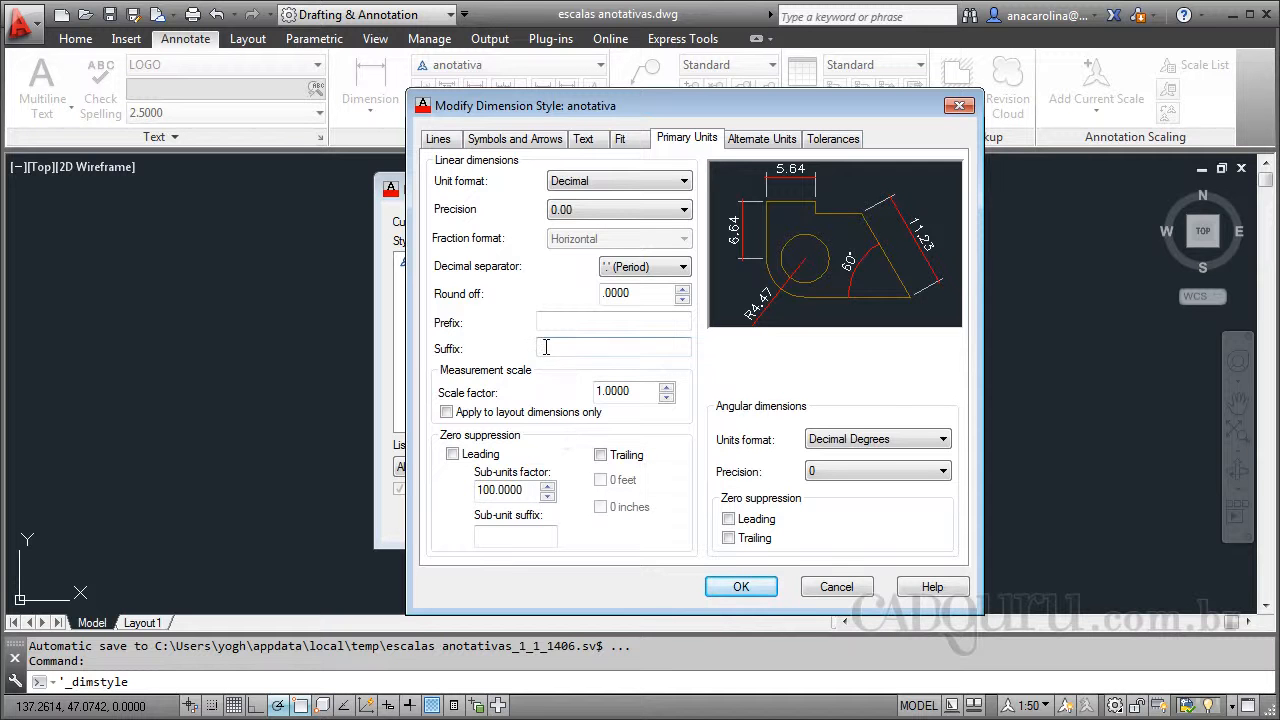
pyautogui.click(440, 139)
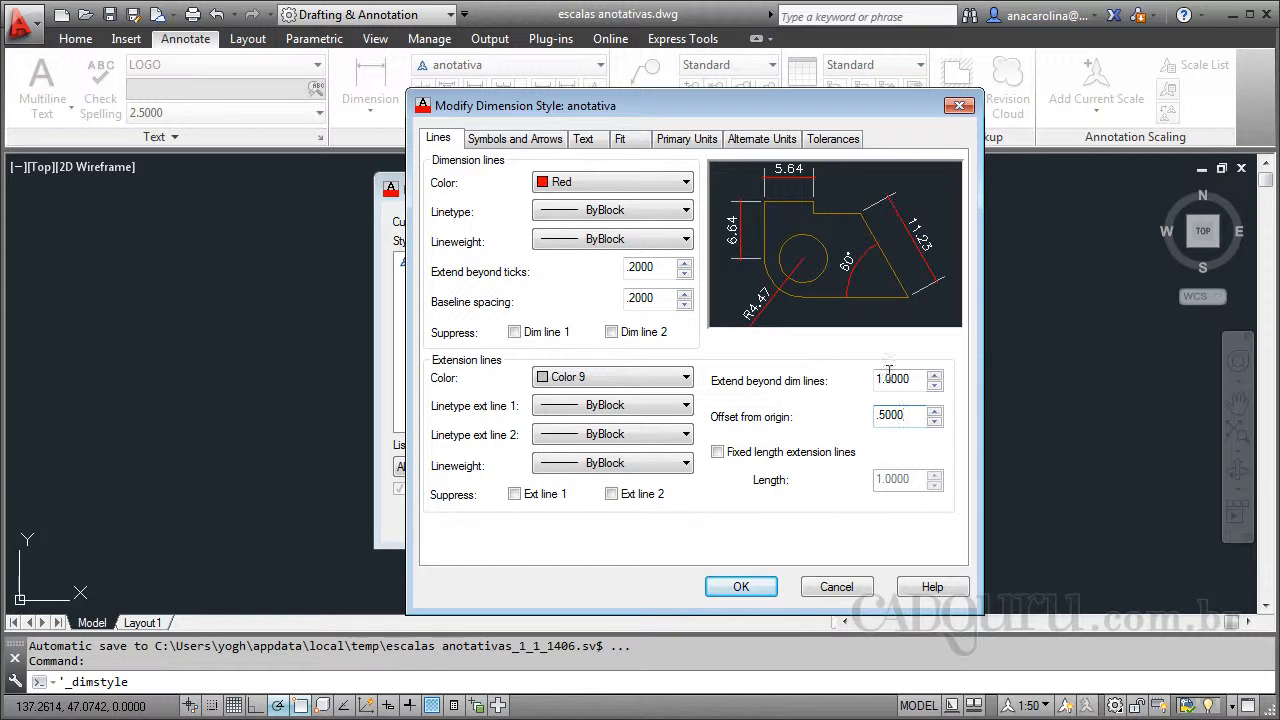
pyautogui.moveTo(892, 380); pyautogui.dragTo(857, 400)
pyautogui.write('0.5')
pyautogui.click(915, 419)
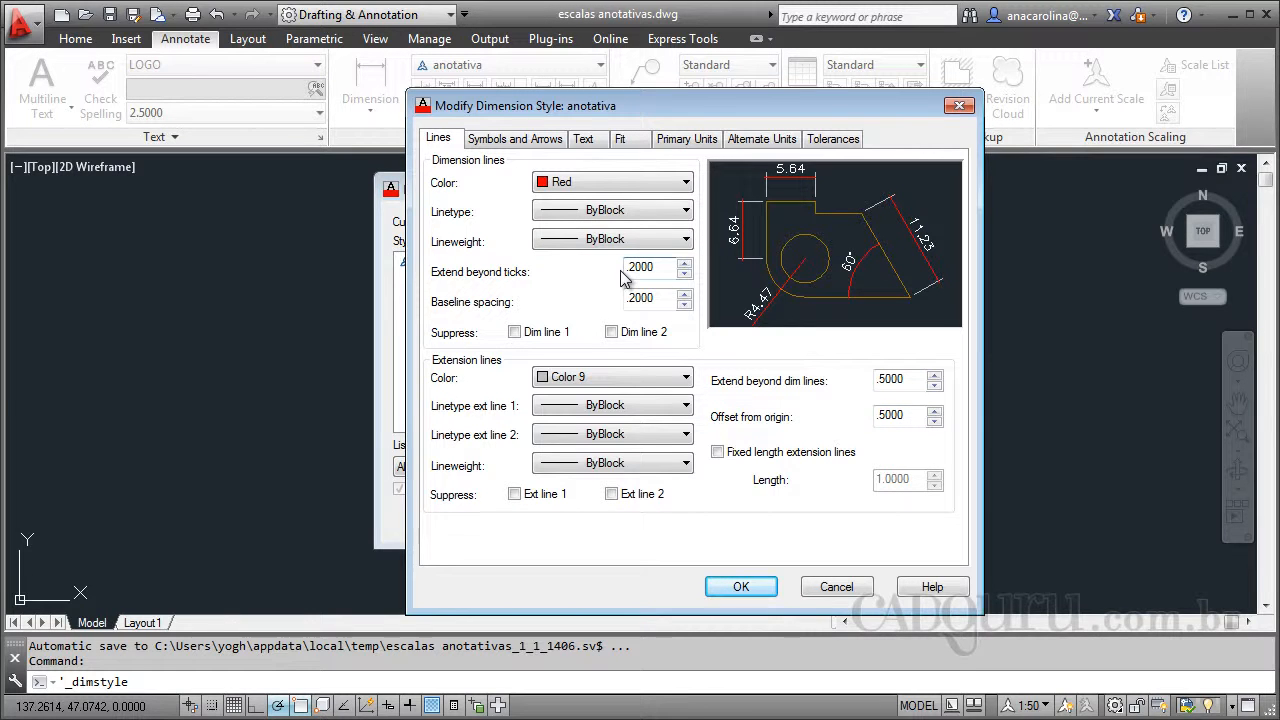
pyautogui.write('5')
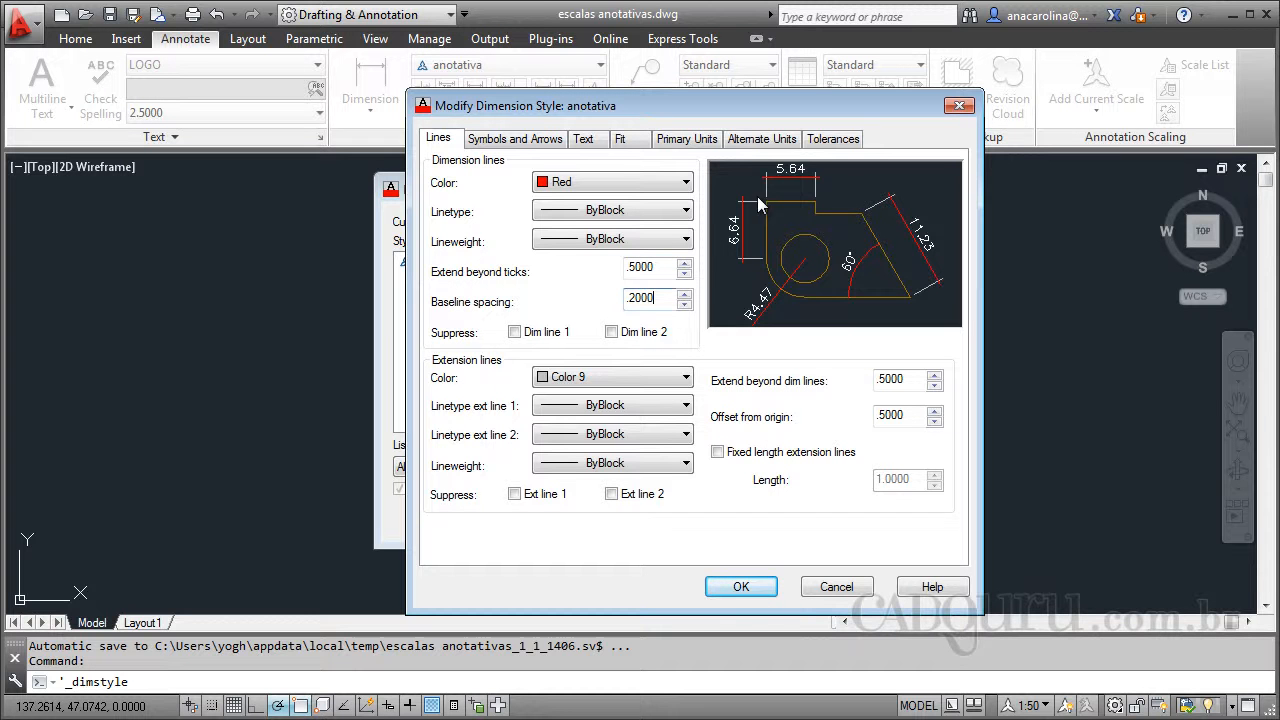
# Step: Review the anotativa style's arrow, text, fit, primary unit, alternate unit and tolerance settings
pyautogui.click(516, 139)
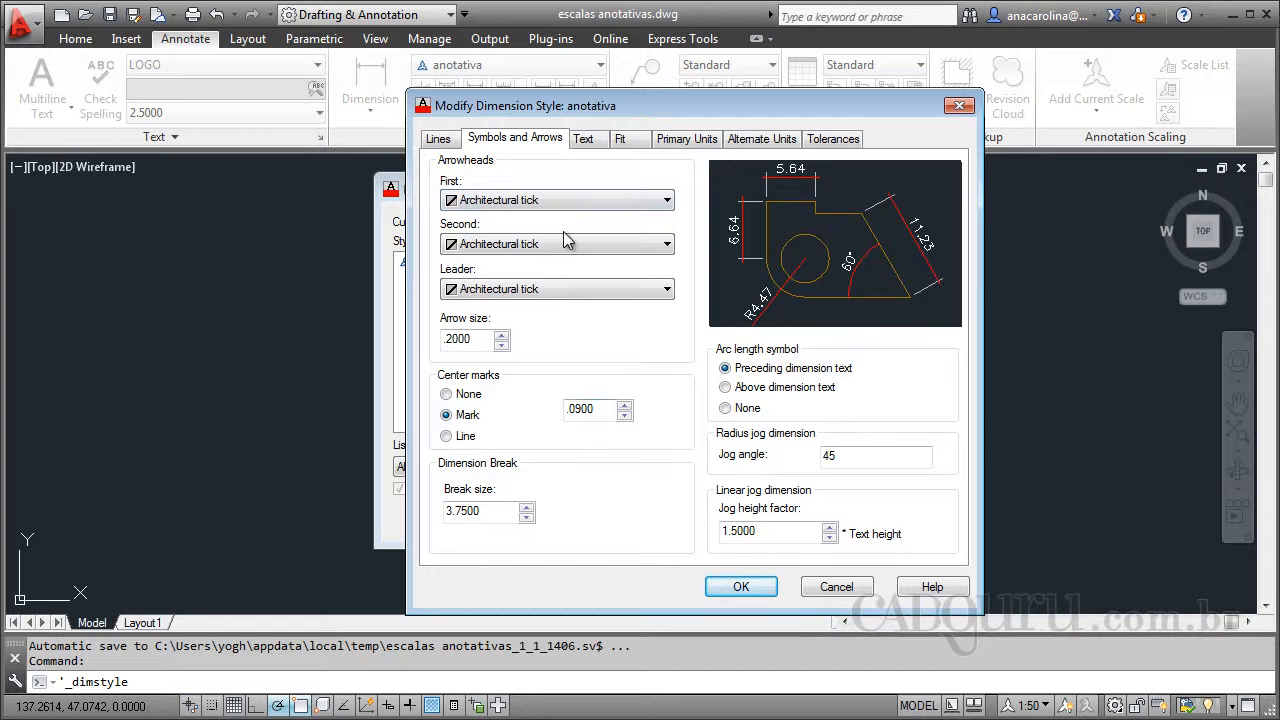
pyautogui.click(584, 140)
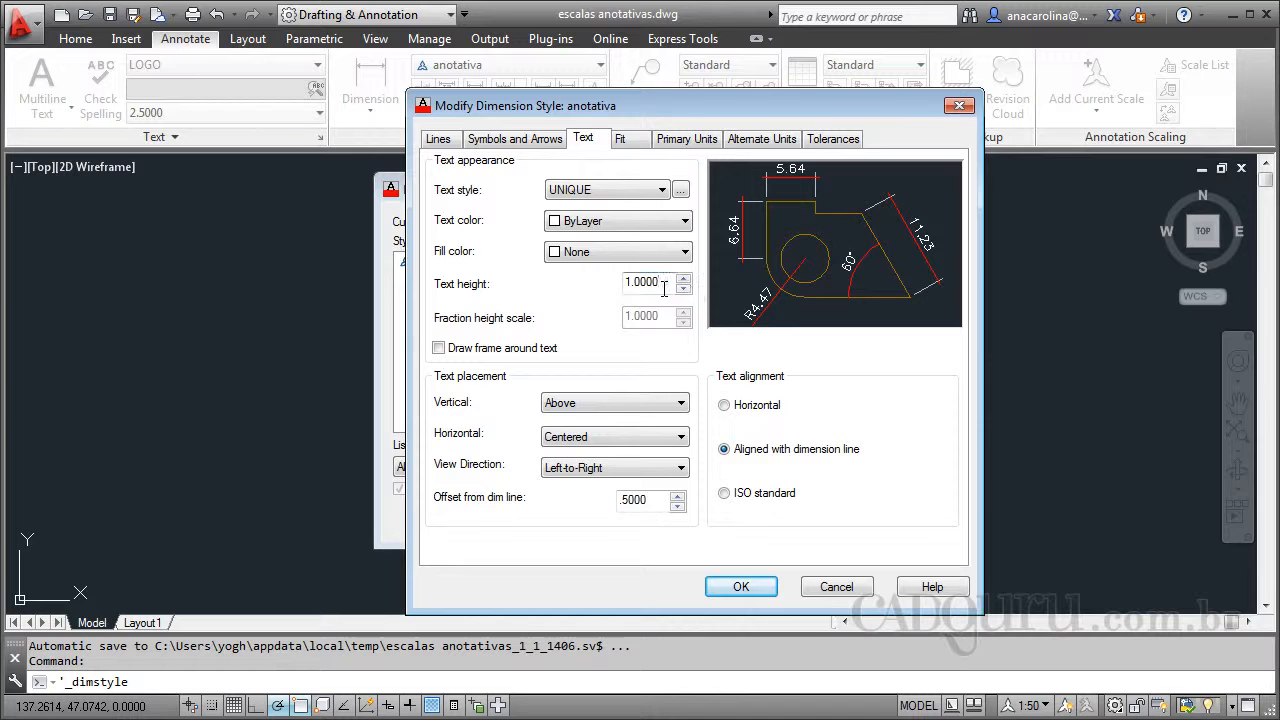
pyautogui.moveTo(663, 284); pyautogui.dragTo(605, 282)
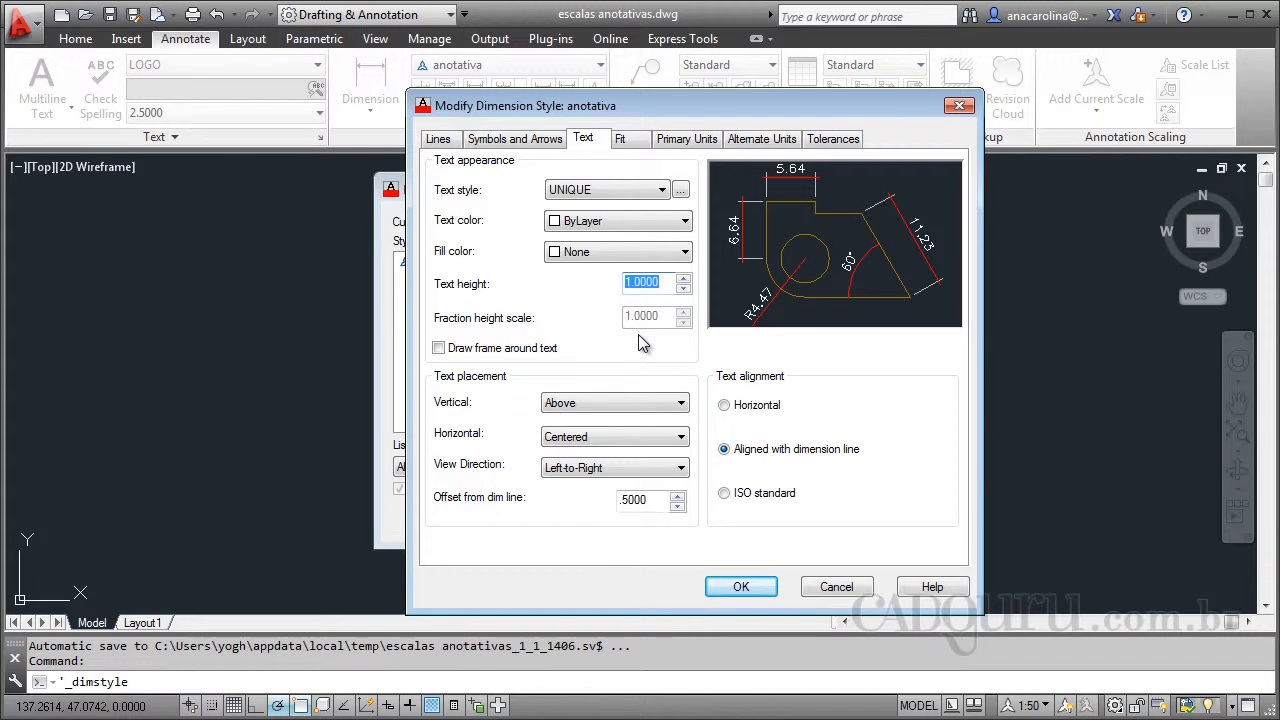
pyautogui.click(638, 141)
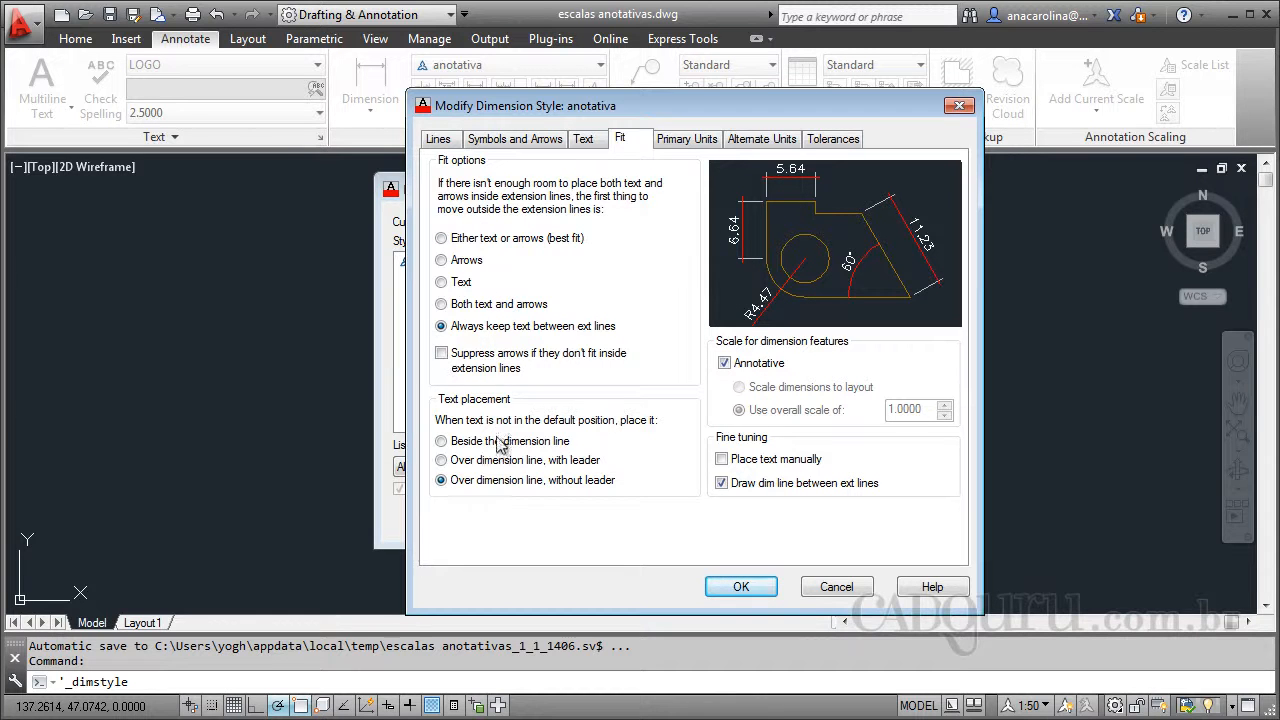
pyautogui.click(694, 140)
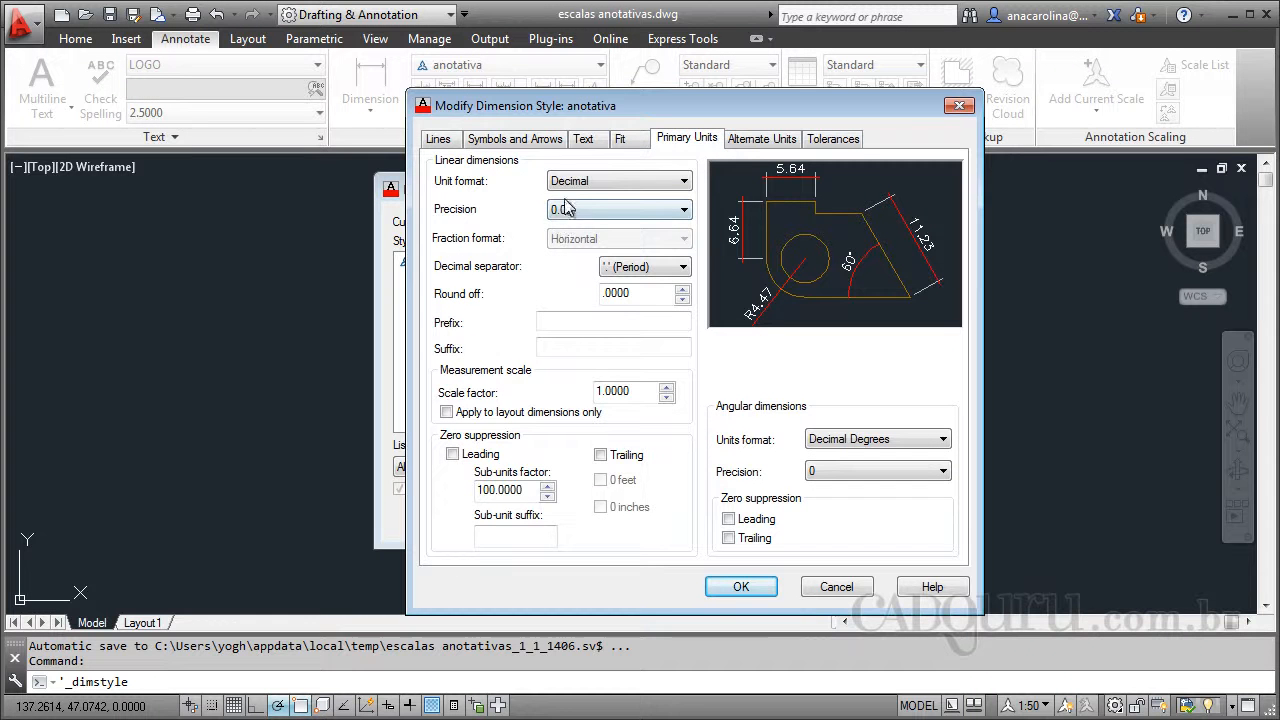
pyautogui.click(779, 143)
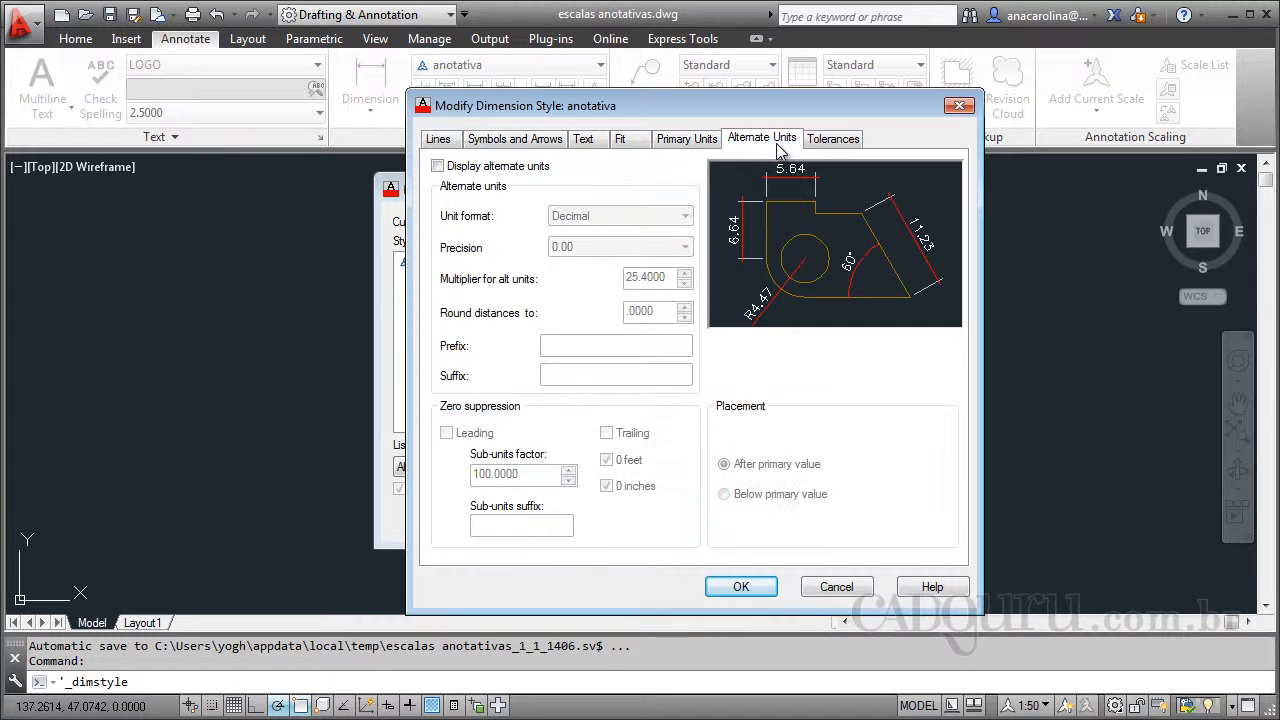
pyautogui.click(828, 142)
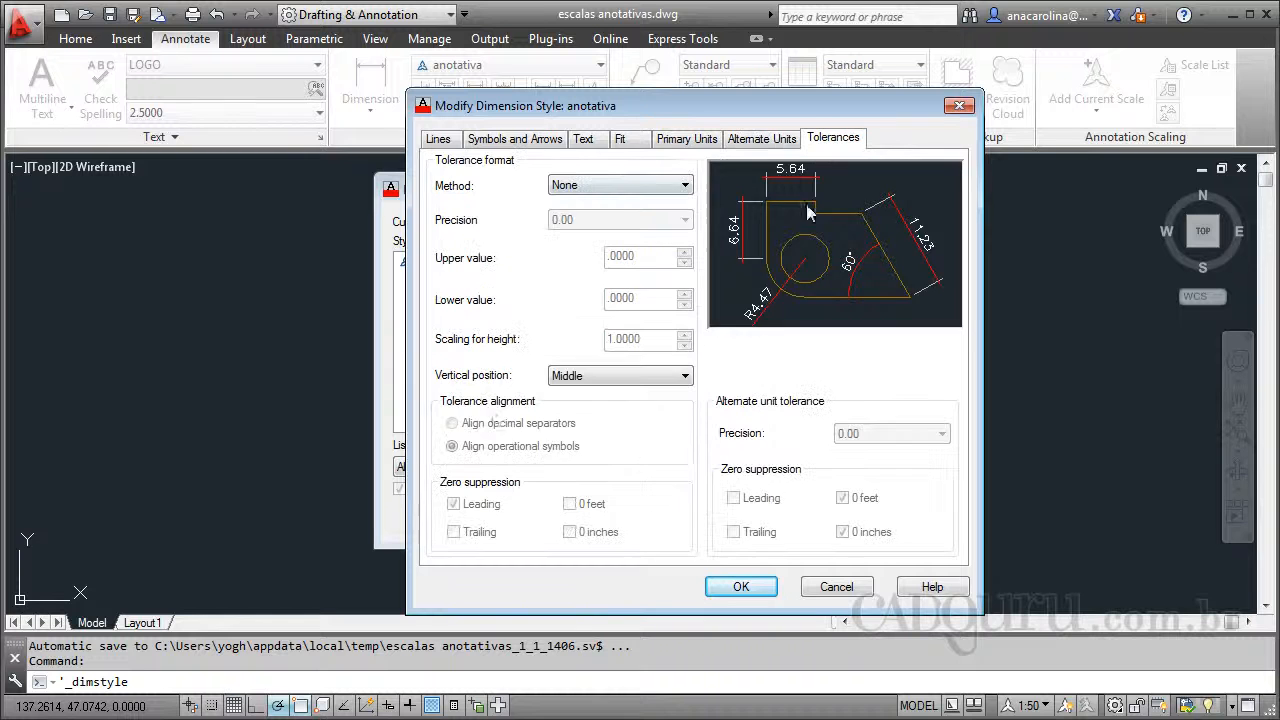
# Step: Toggle the Annotative option off and back on in the style's fit settings, and save the modified anotativa style
pyautogui.click(627, 142)
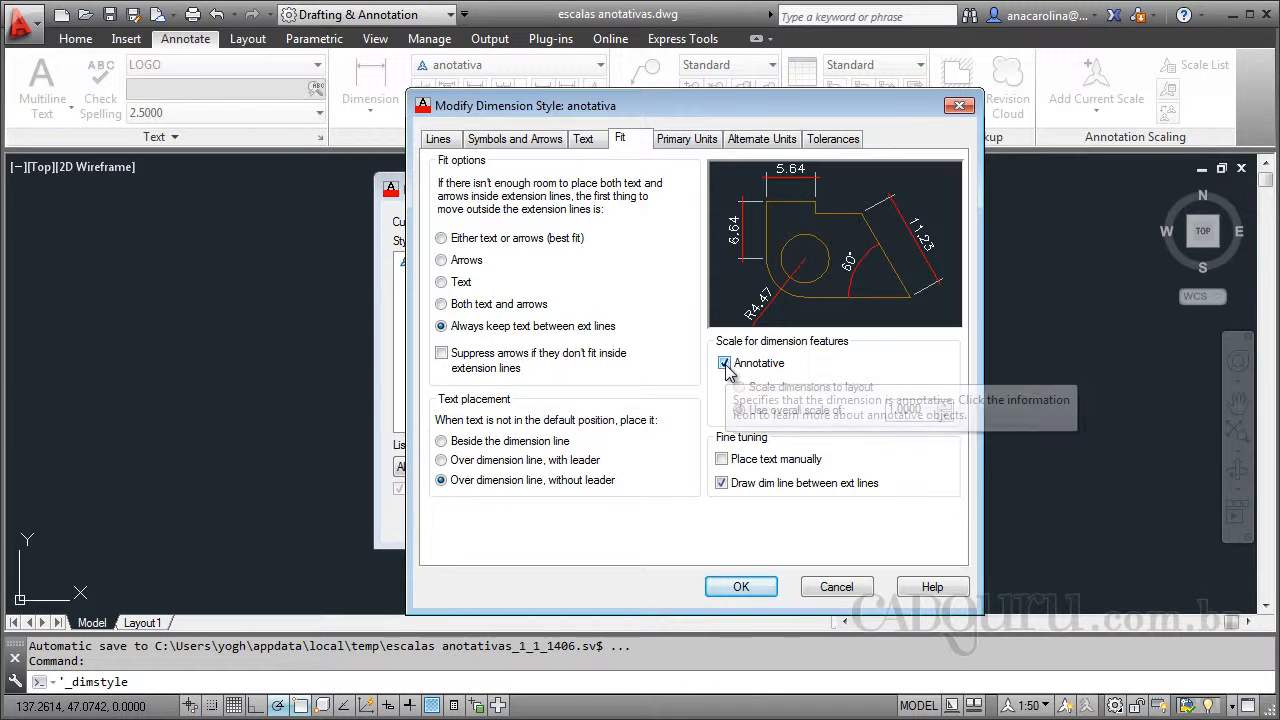
pyautogui.click(765, 366)
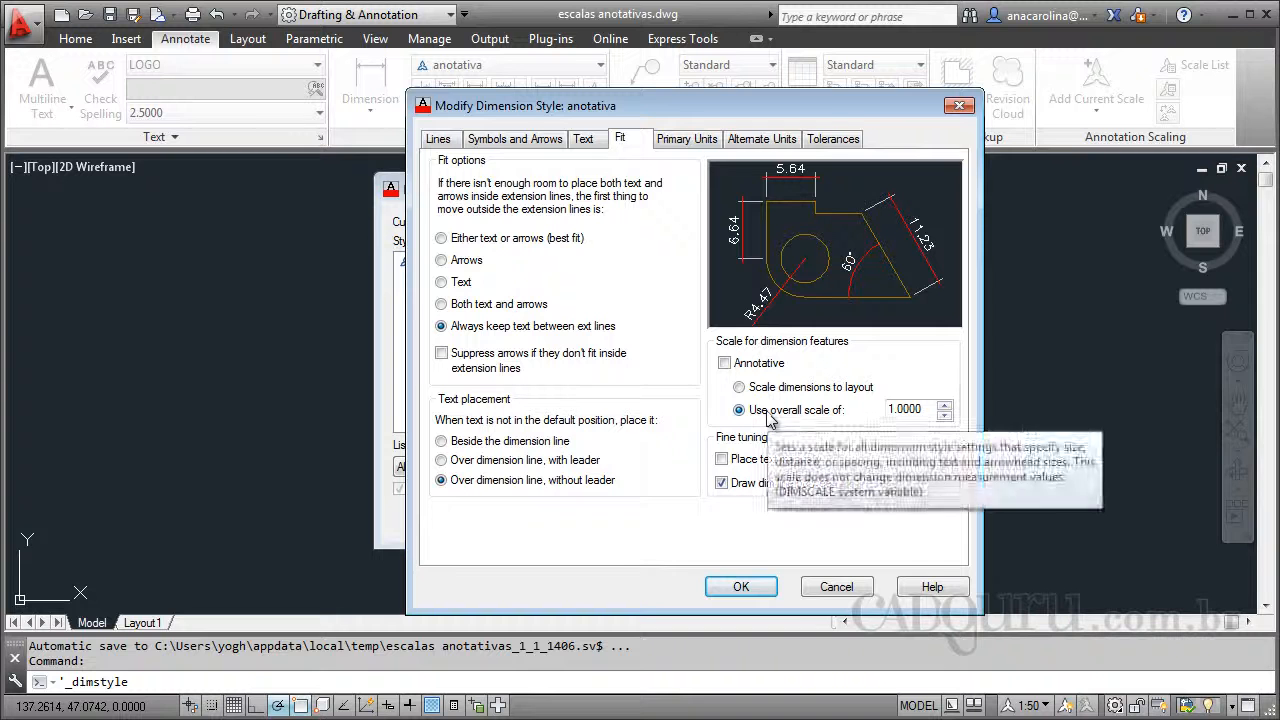
pyautogui.click(724, 364)
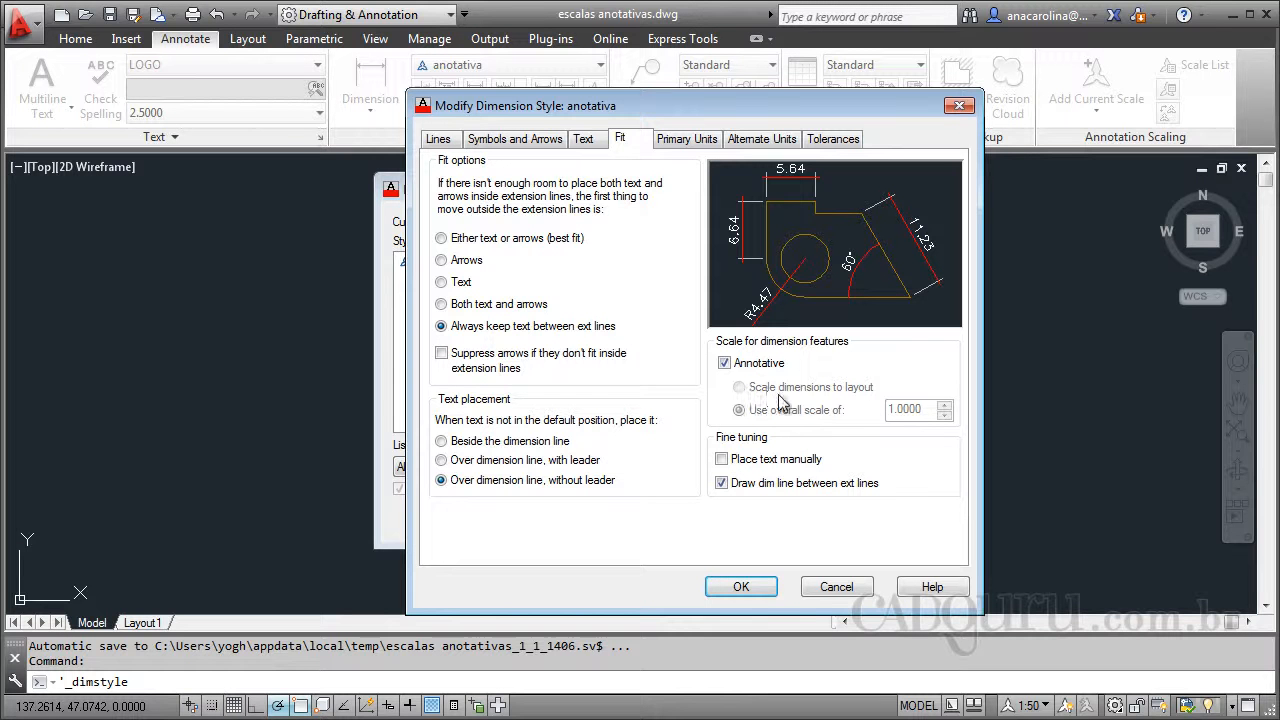
pyautogui.click(733, 588)
pyautogui.click(764, 518)
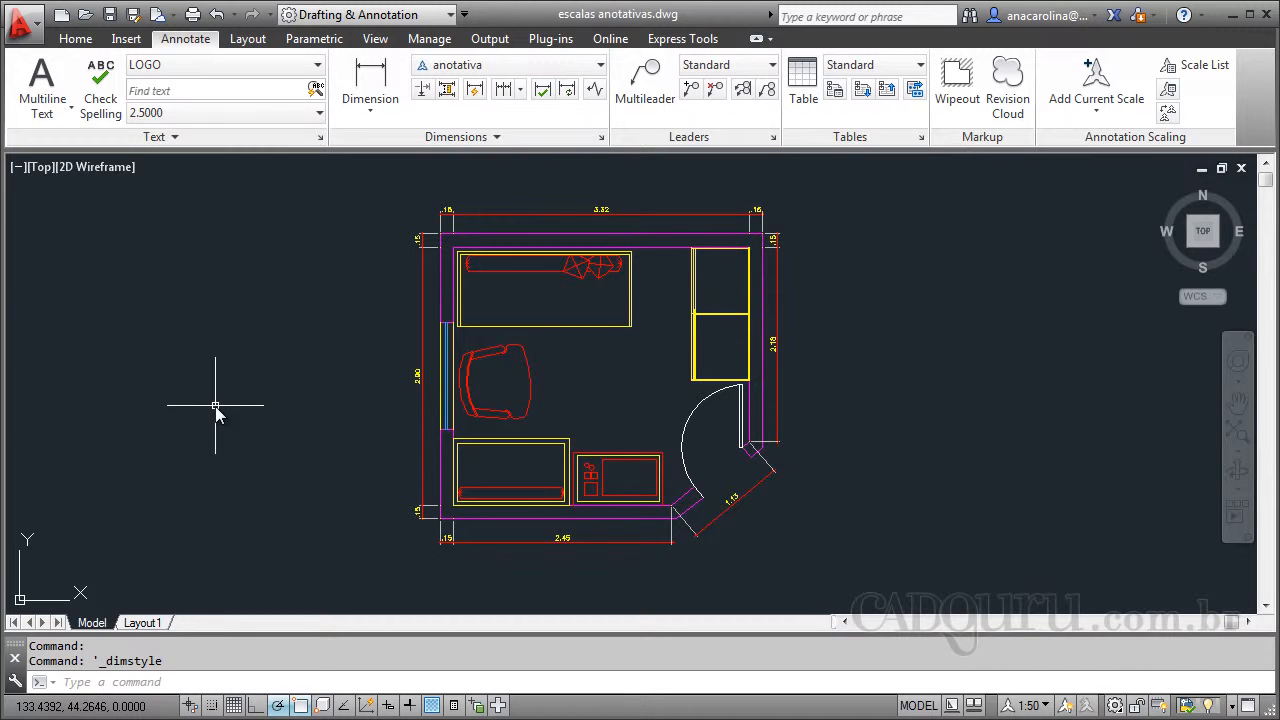
# Step: Return to model space after viewing Layout1 and draw a horizontal line 1 unit long to the right of the floor plan
pyautogui.click(146, 622)
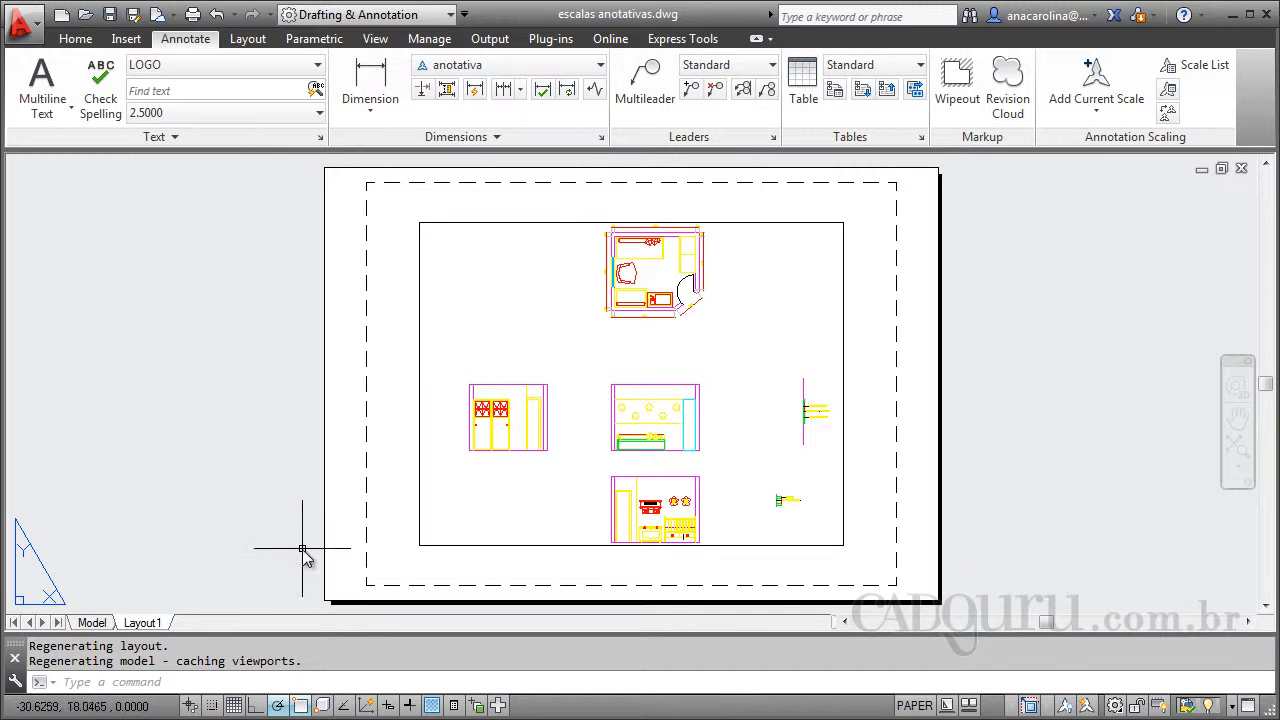
pyautogui.click(93, 623)
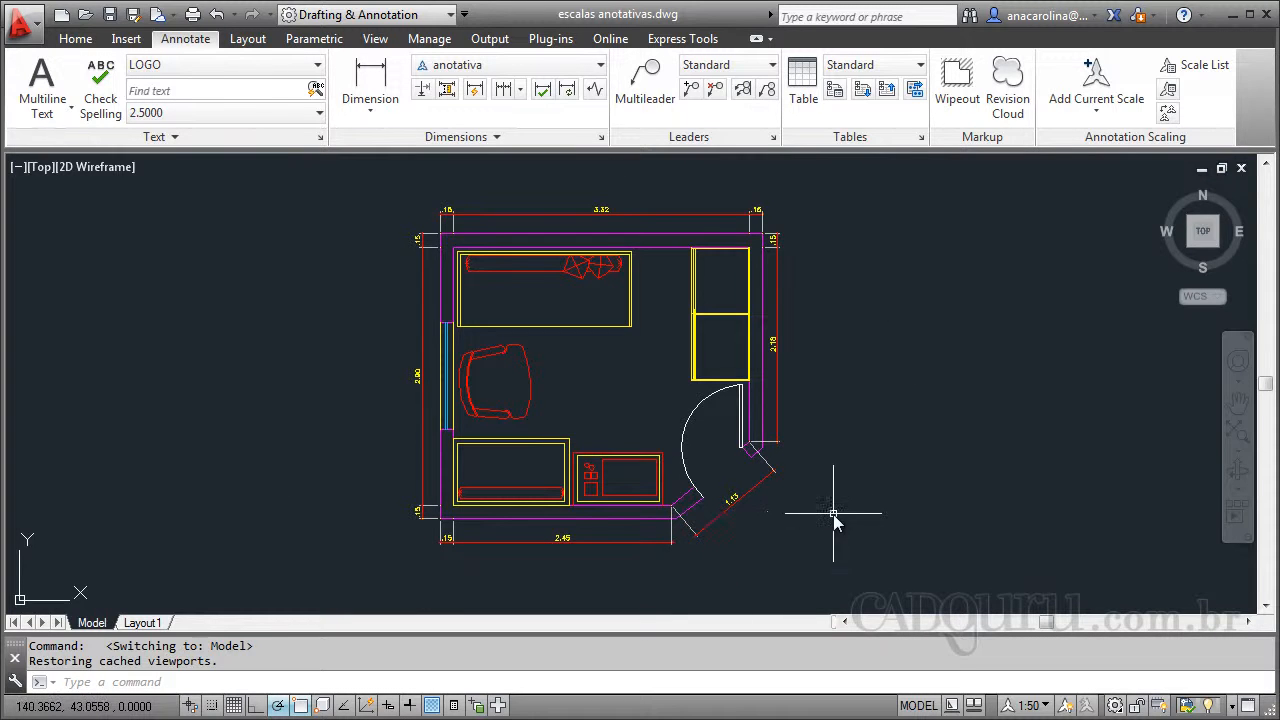
pyautogui.write('l')
pyautogui.press('Return')
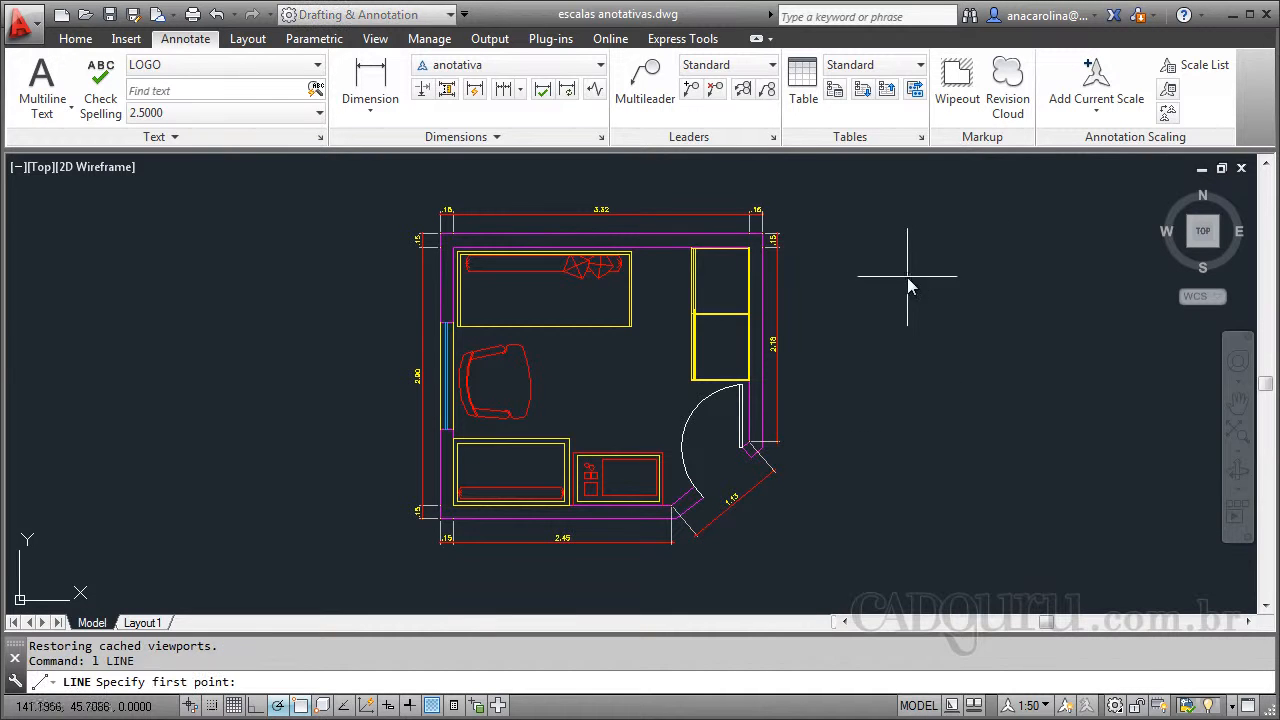
pyautogui.click(876, 274)
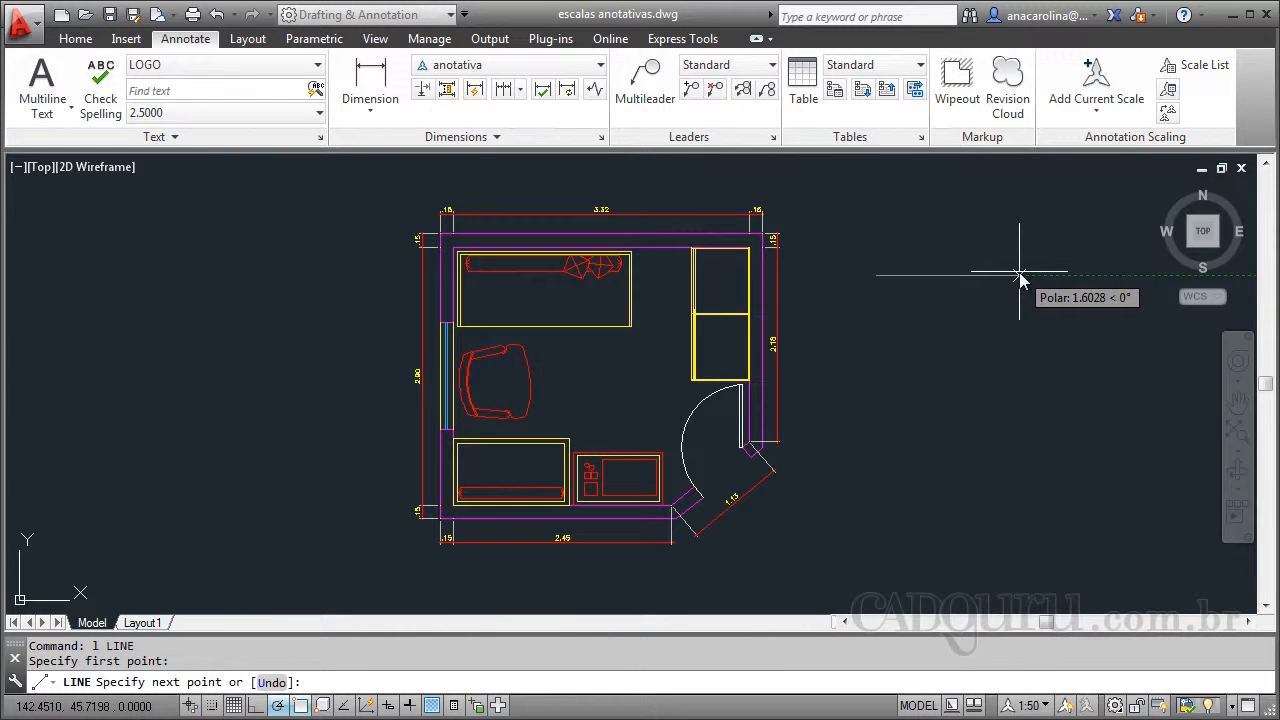
pyautogui.press('Return')
pyautogui.press('Escape')
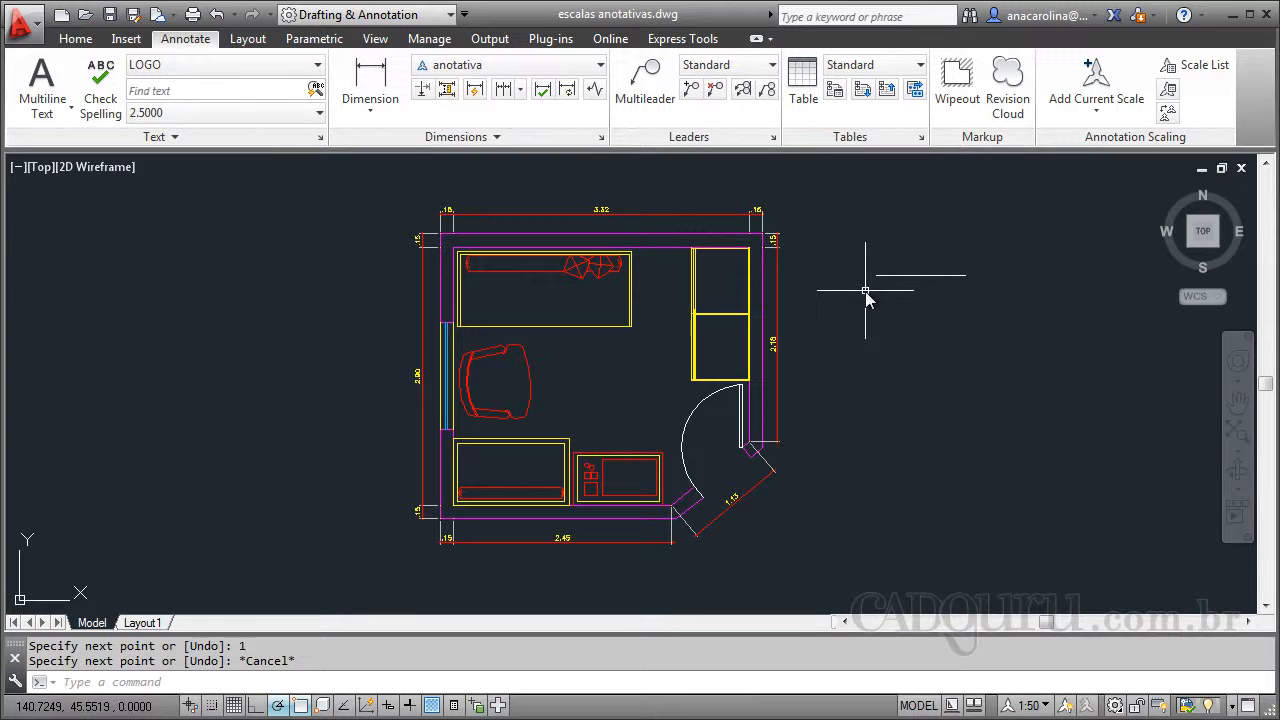
# Step: Draw a horizontal line 100 units long just below the 1-unit line beside the floor plan
pyautogui.scroll(-2, 390, 275)
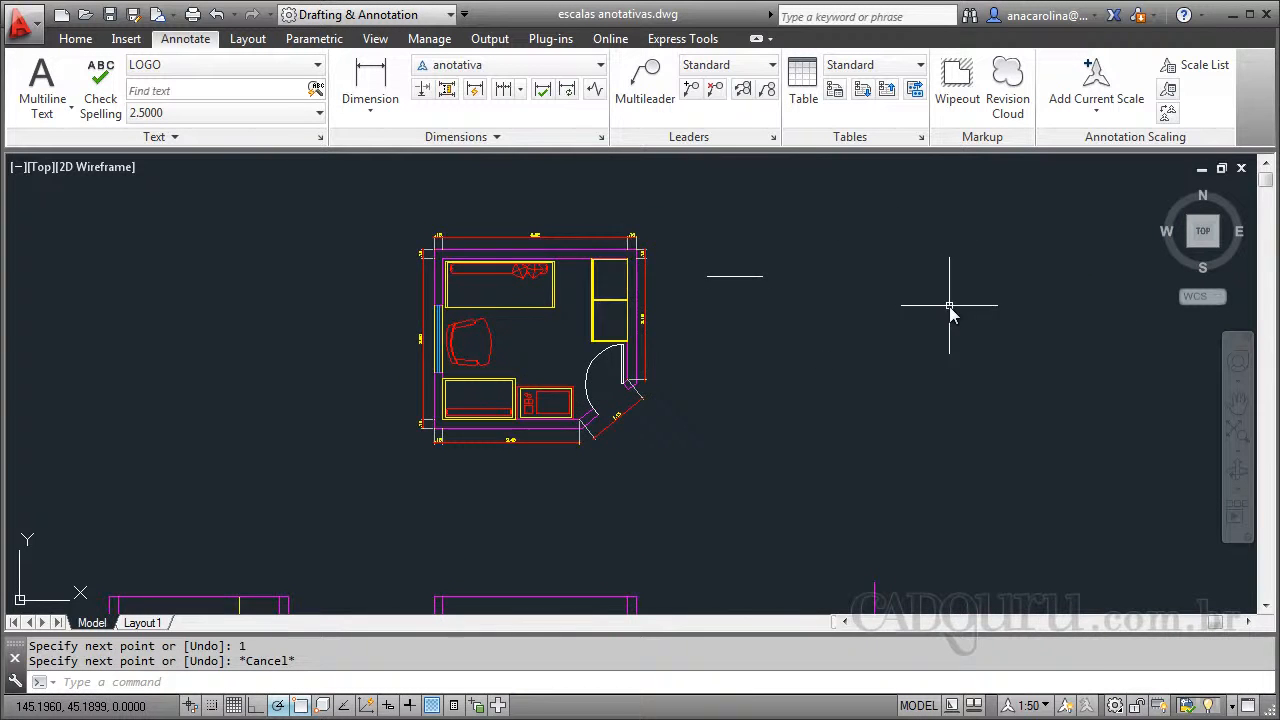
pyautogui.scroll(2, 914, 310)
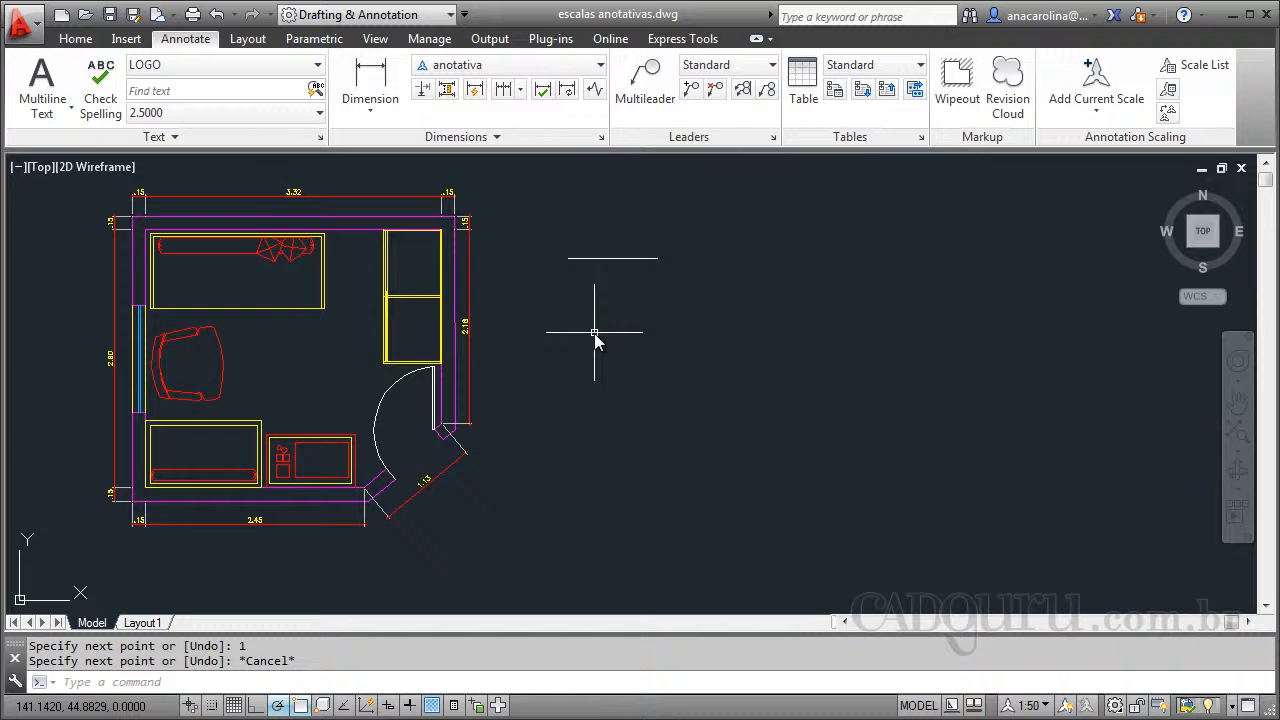
pyautogui.press('Return')
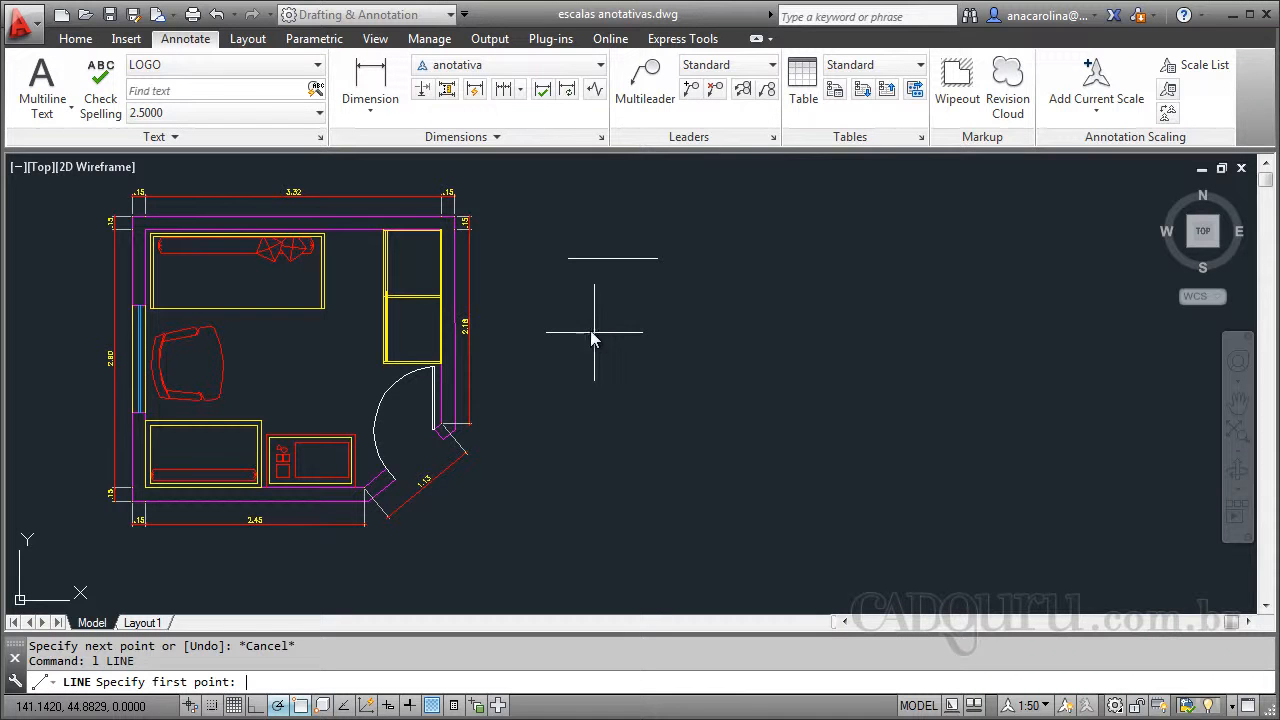
pyautogui.click(568, 321)
pyautogui.write('100')
pyautogui.press('Return')
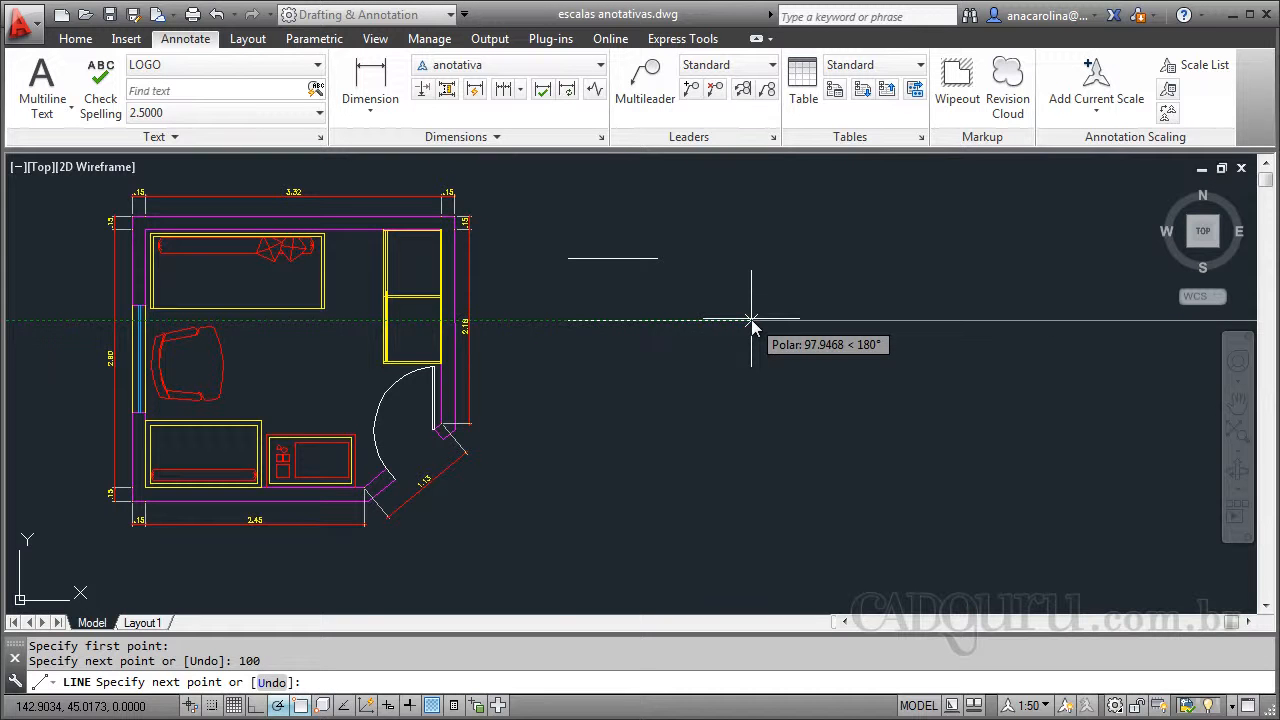
pyautogui.press('Escape')
# Step: Zoom to the drawing extents to compare the 100-unit line with the floor plan and elevations
pyautogui.scroll(-10, 700, 330)
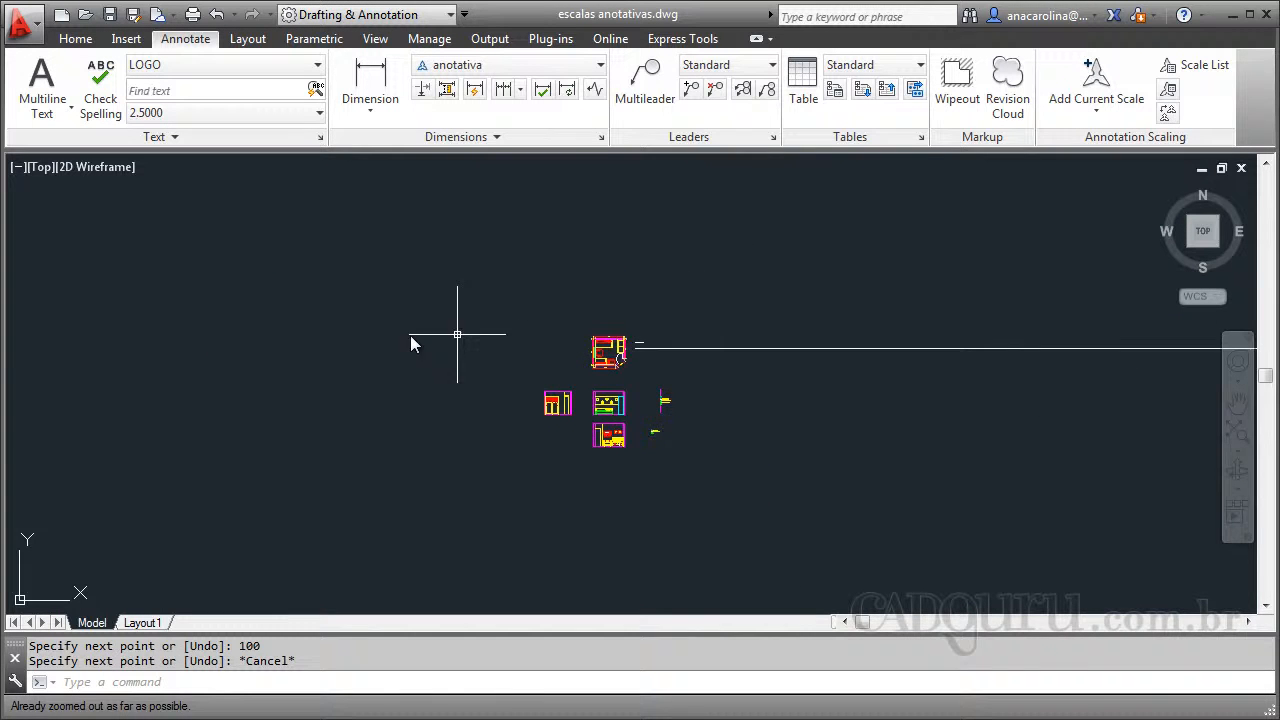
pyautogui.scroll(4, 1115, 375)
pyautogui.scroll(-2, 490, 352)
pyautogui.scroll(2, 574, 405)
pyautogui.scroll(-2, 600, 344)
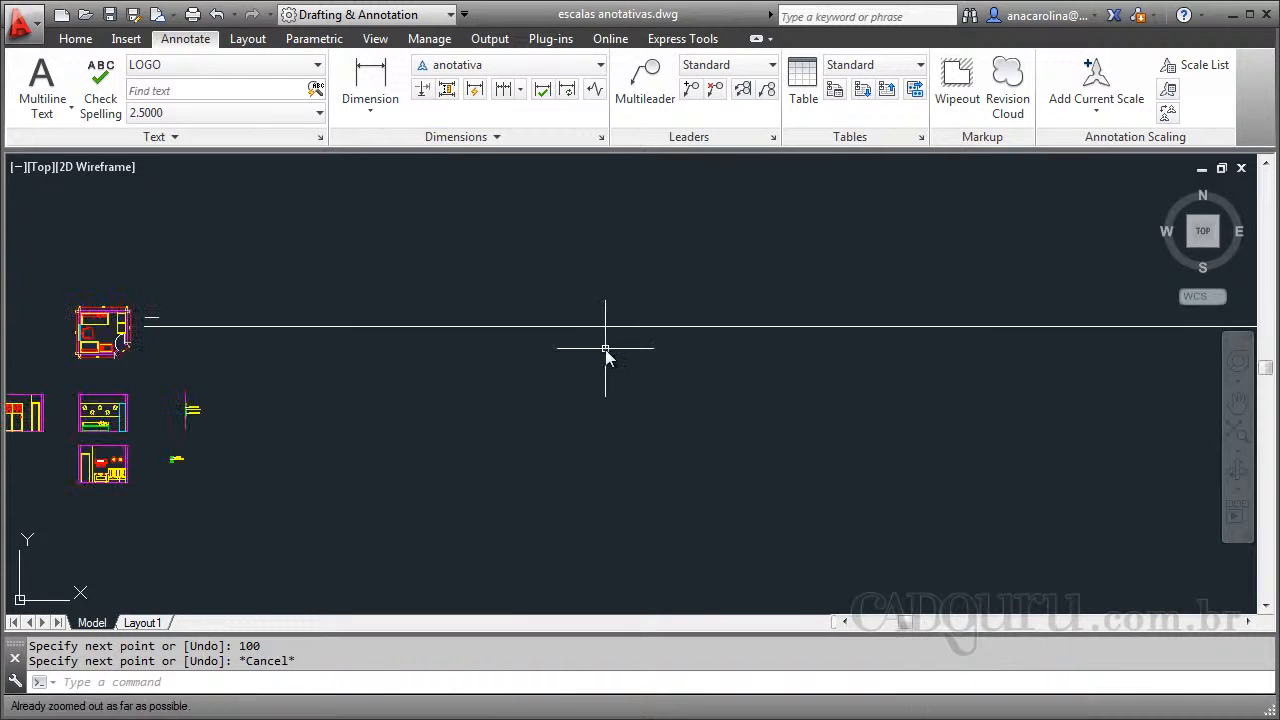
pyautogui.write('z')
pyautogui.press('Return')
pyautogui.write('e')
pyautogui.press('Return')
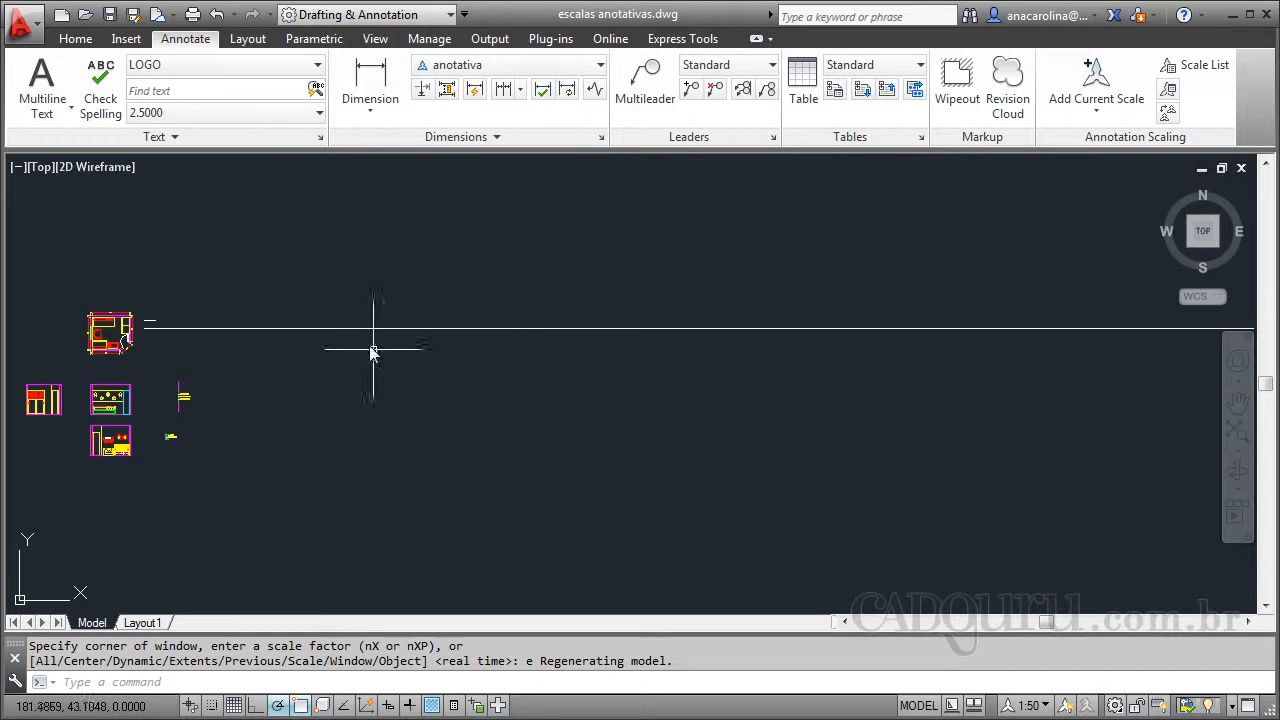
pyautogui.click(152, 317)
pyautogui.click(144, 324)
pyautogui.press('Escape')
pyautogui.click(346, 319)
pyautogui.click(328, 358)
pyautogui.press('Escape')
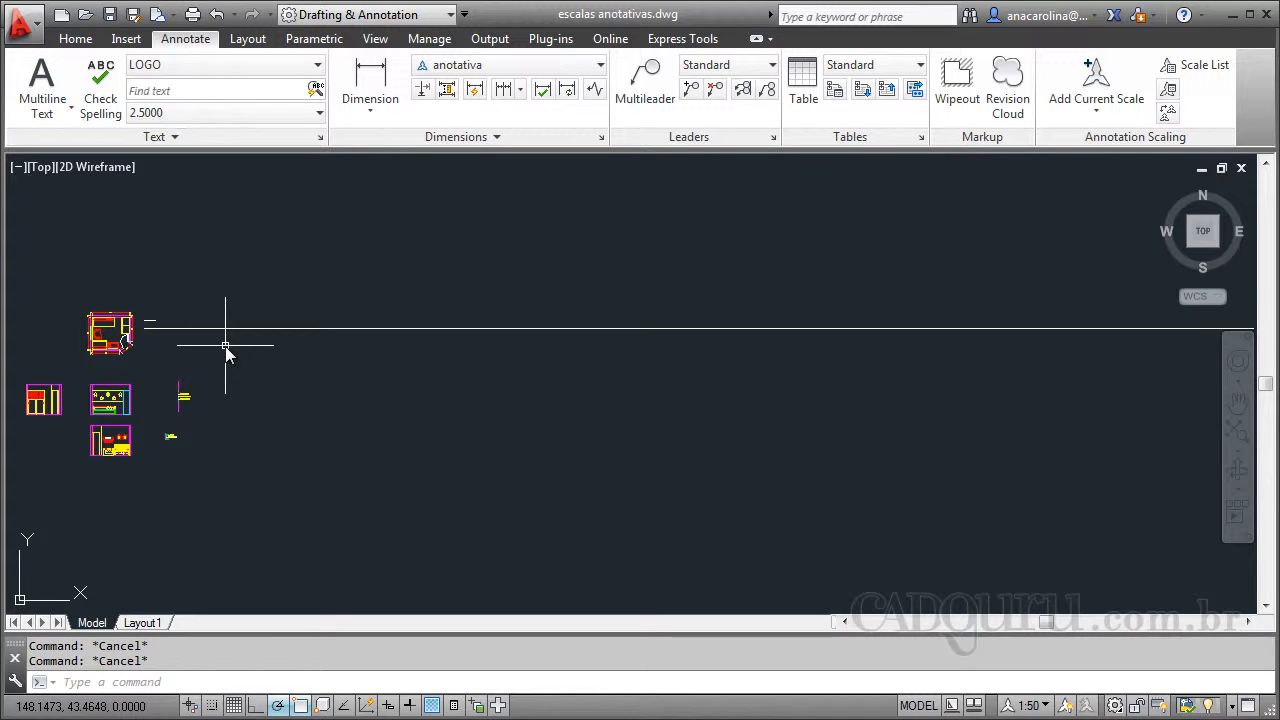
# Step: Draw a horizontal line 1000 units long just below the 100-unit line beside the floor plan
pyautogui.press('Return')
pyautogui.scroll(3, 145, 345)
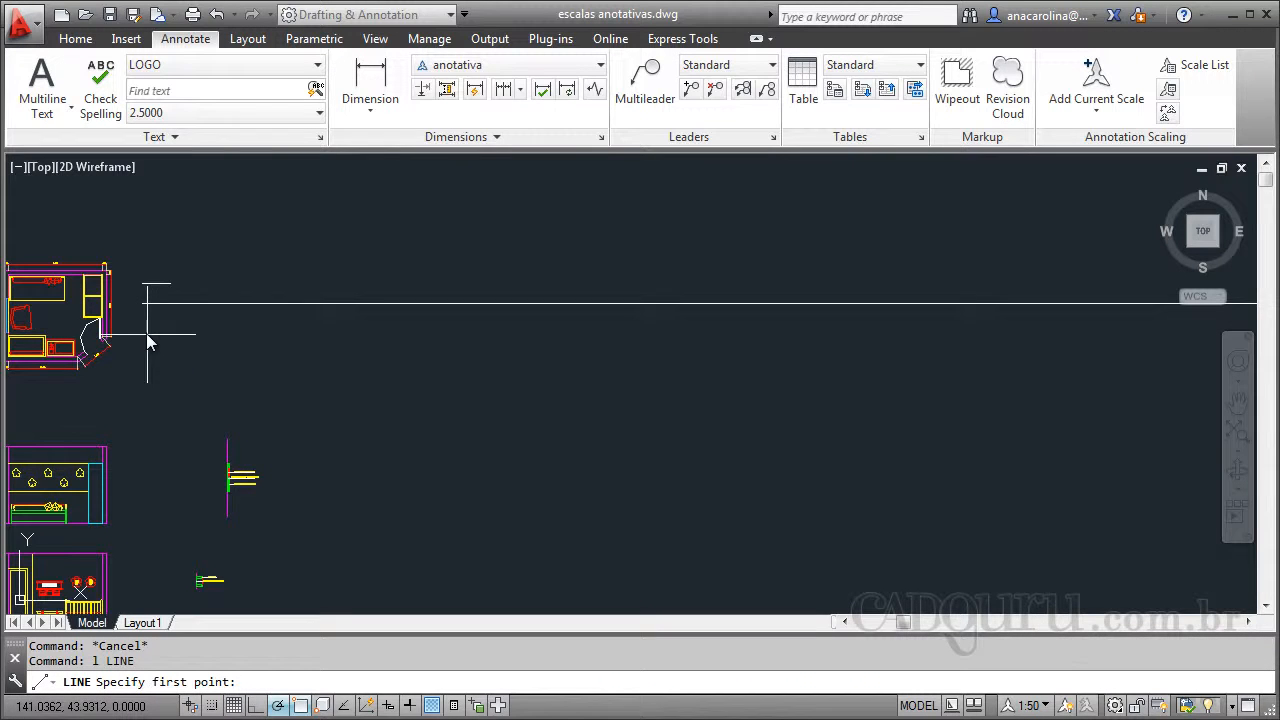
pyautogui.click(140, 331)
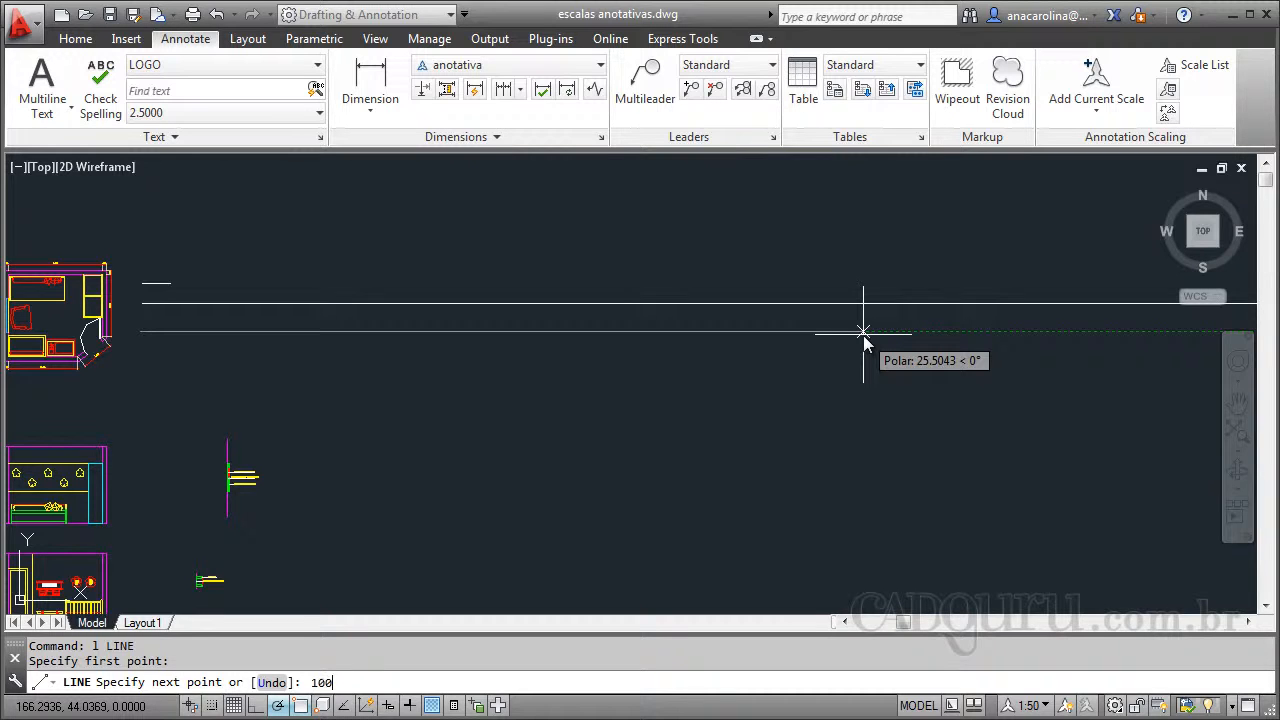
pyautogui.press('Return')
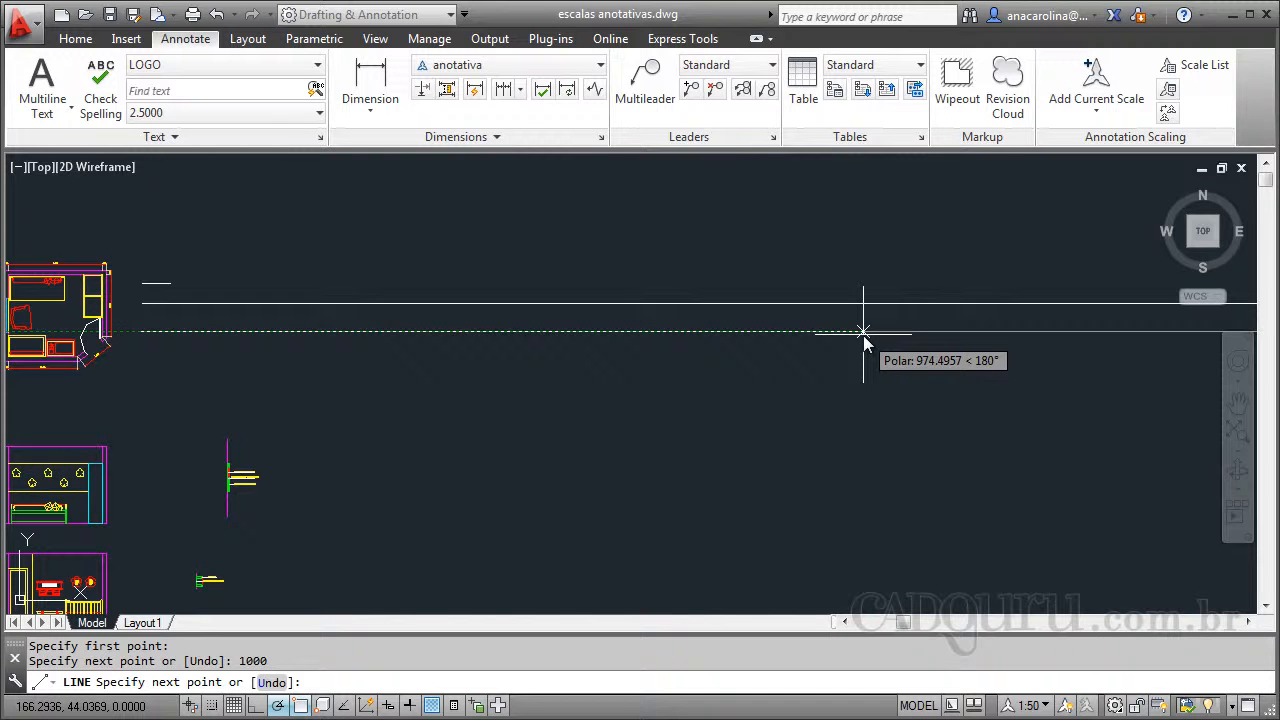
pyautogui.write('z')
pyautogui.press('Return')
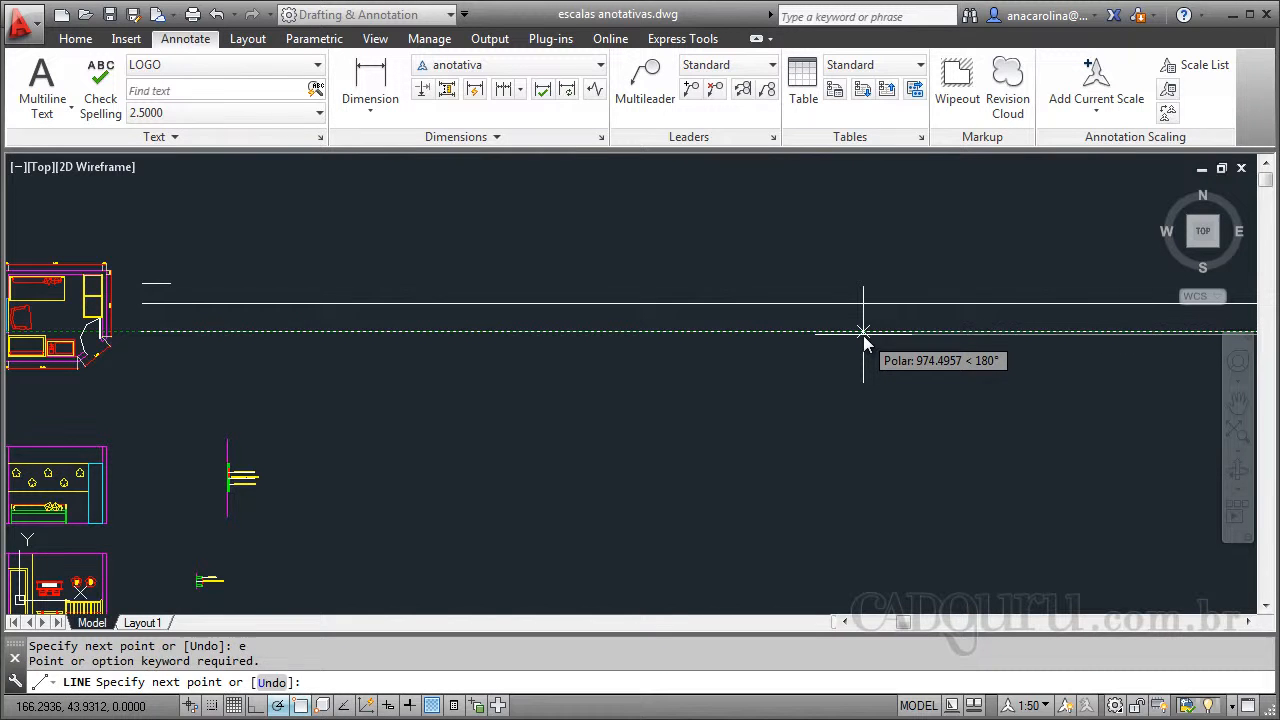
pyautogui.press('Escape')
# Step: Zoom to the drawing extents to compare the 1000-unit line with the shorter lines and the floor plan
pyautogui.write('z')
pyautogui.press('Return')
pyautogui.write('e')
pyautogui.press('Return')
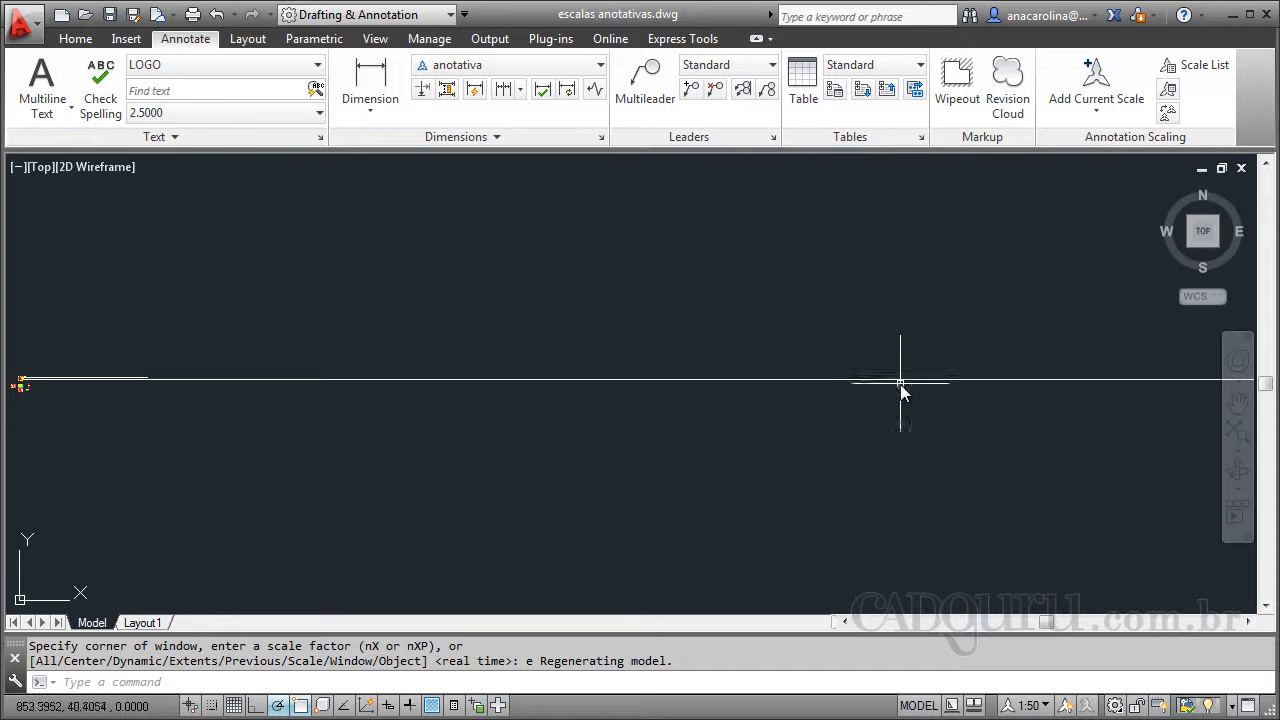
pyautogui.scroll(10, 20, 370)
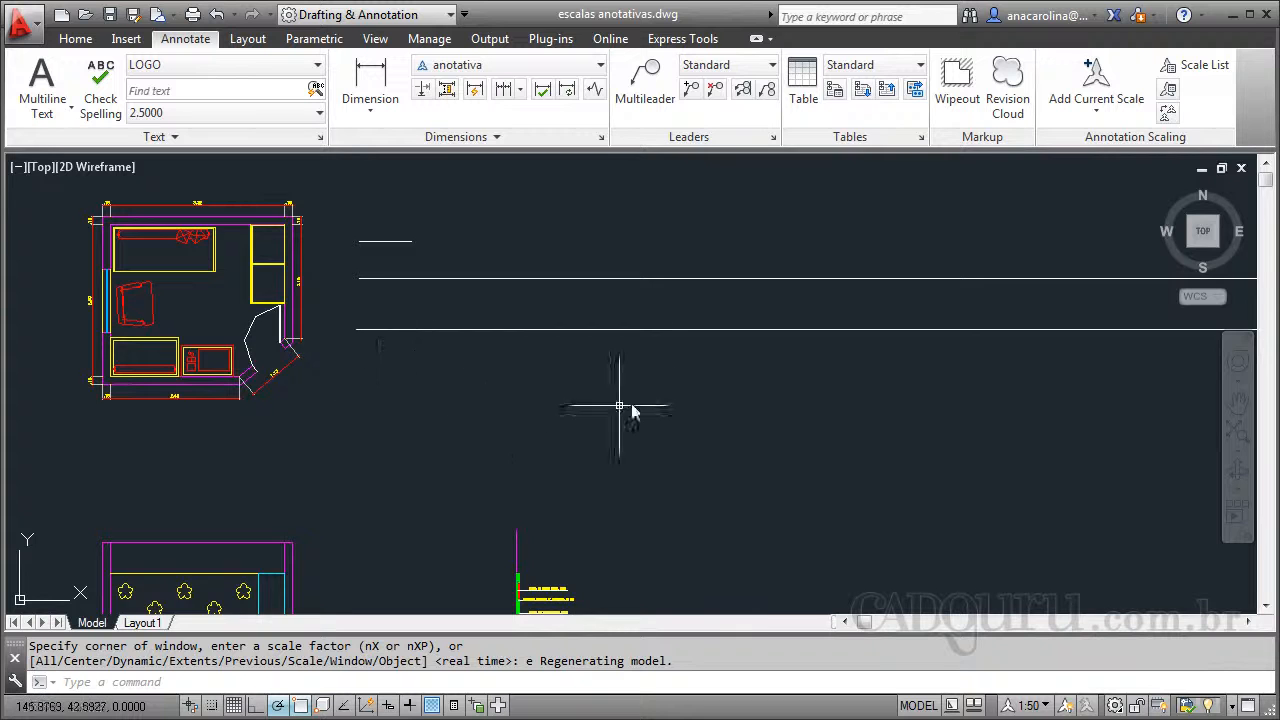
pyautogui.scroll(-4, 660, 360)
pyautogui.scroll(4, 490, 378)
pyautogui.scroll(2, 571, 200)
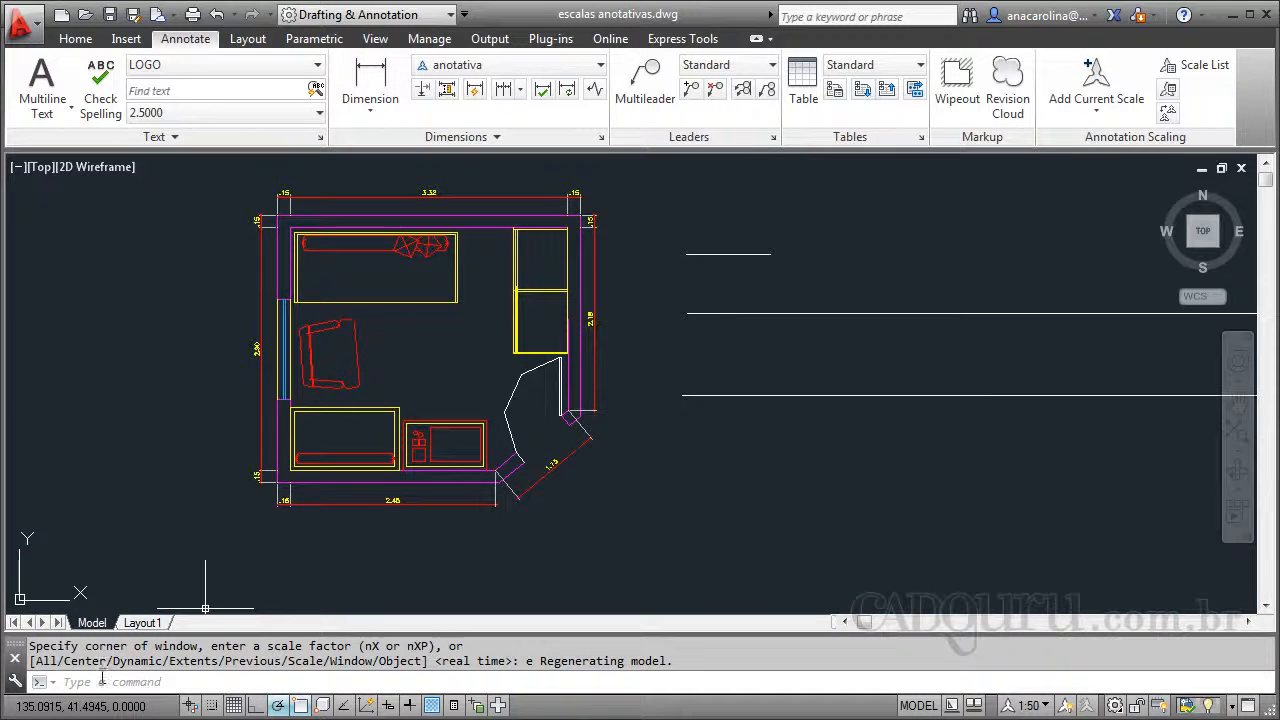
# Step: Check how the floor plan and the lines appear in Layout1 and return to model space
pyautogui.click(142, 622)
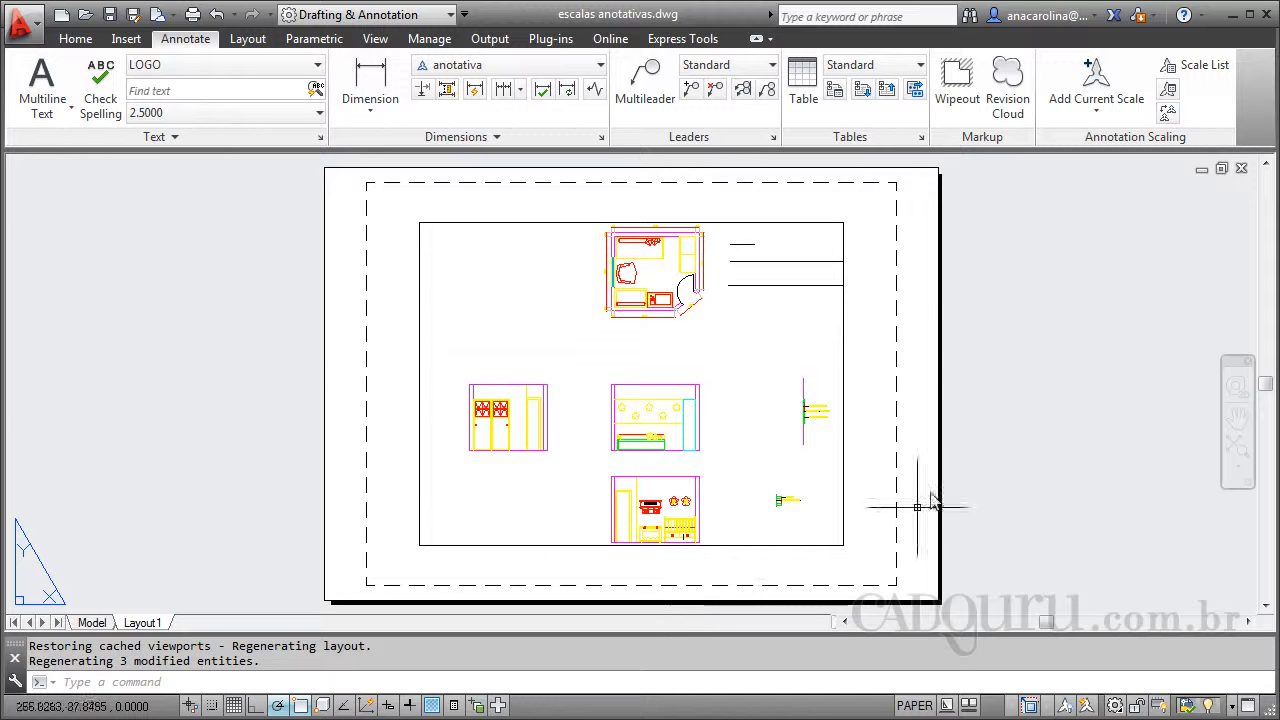
pyautogui.click(92, 622)
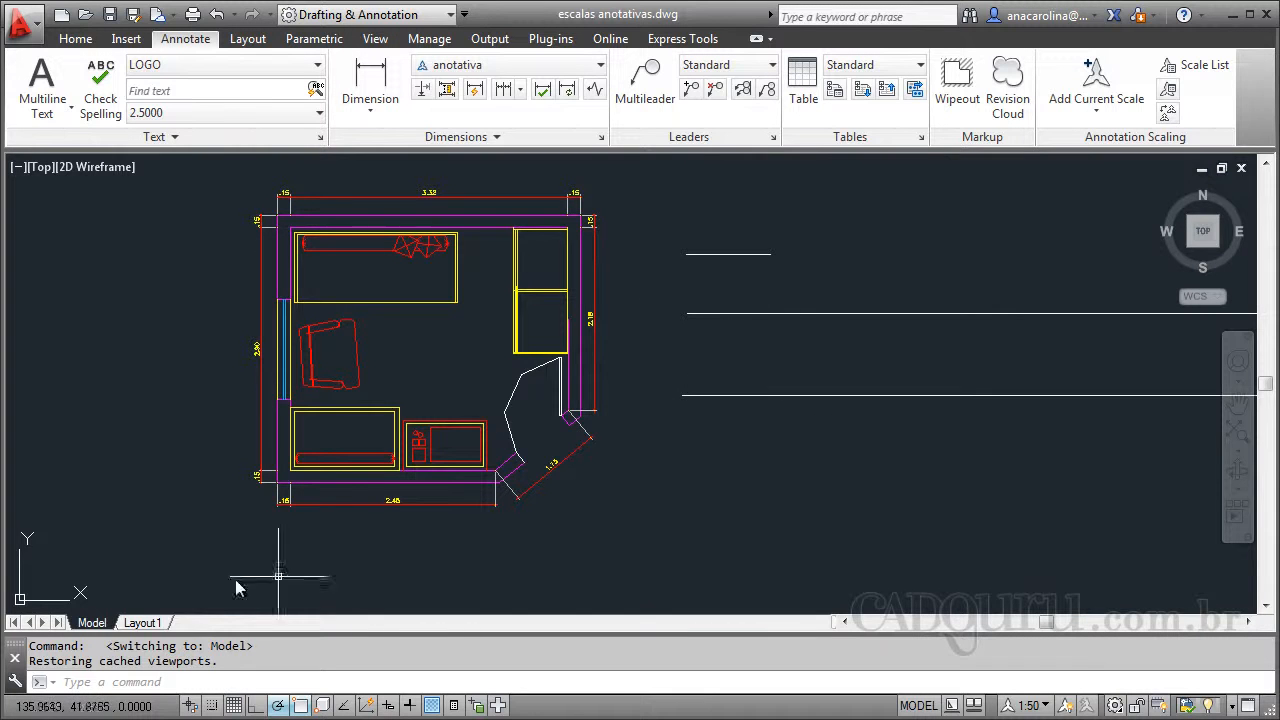
pyautogui.click(142, 623)
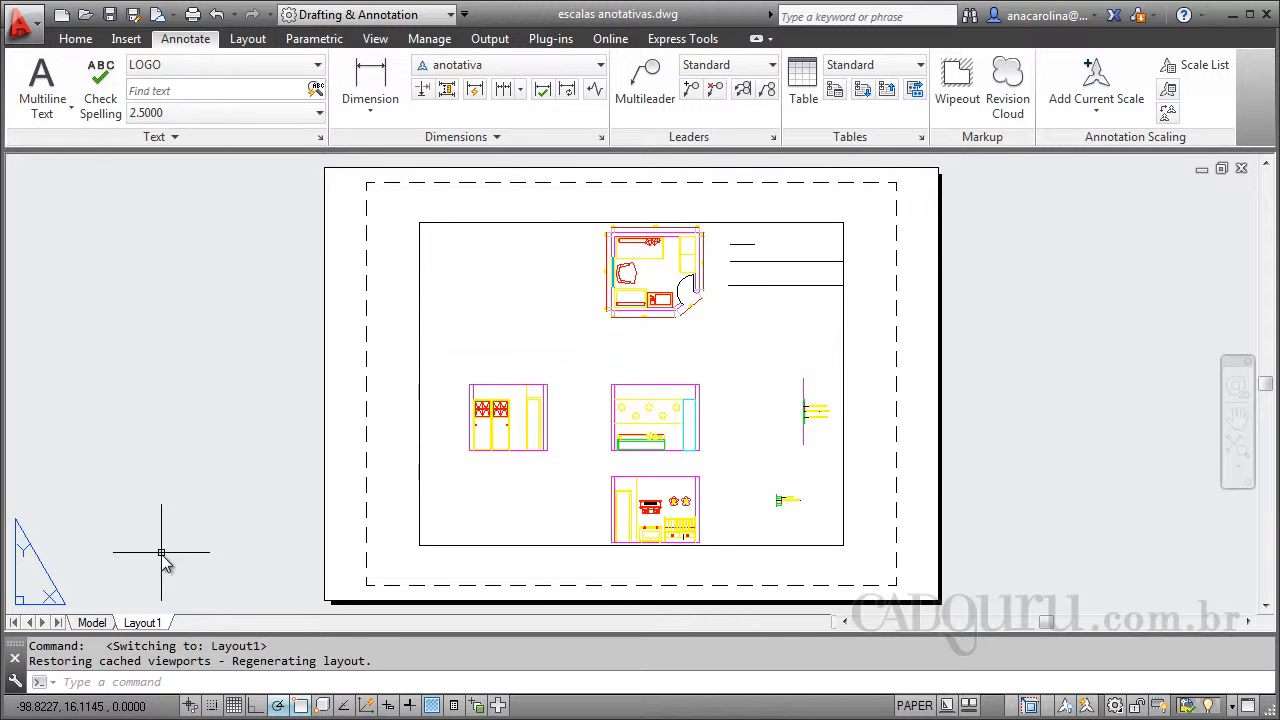
pyautogui.click(94, 622)
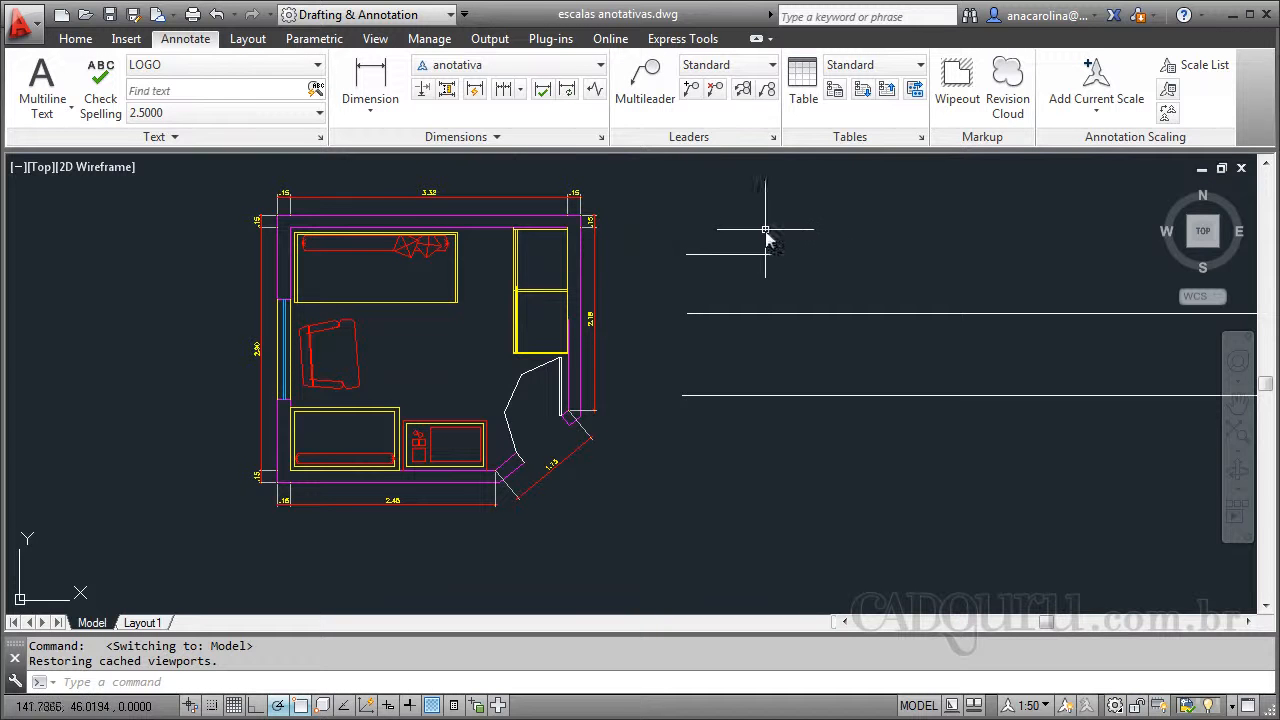
# Step: Erase the 1000-unit, 100-unit and 1-unit lines beside the floor plan
pyautogui.click(911, 309)
pyautogui.click(843, 455)
pyautogui.press('Delete')
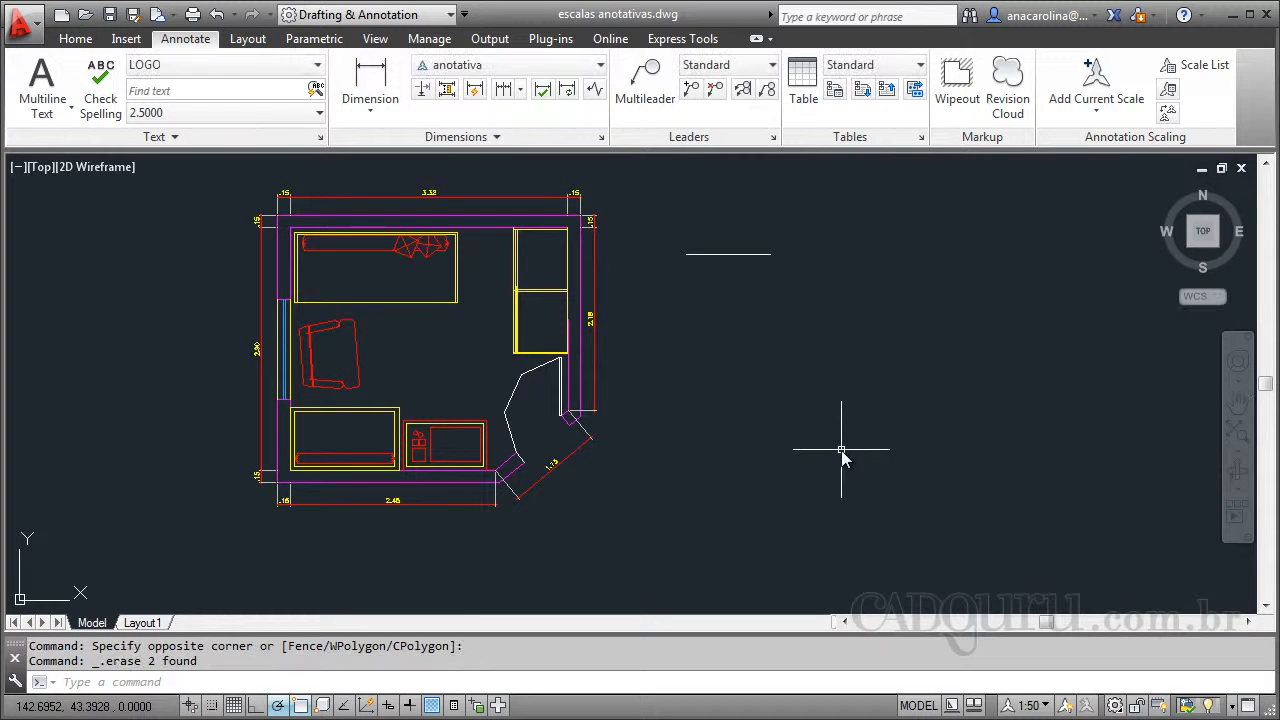
pyautogui.click(837, 209)
pyautogui.click(705, 318)
pyautogui.write('e')
pyautogui.press('Return')
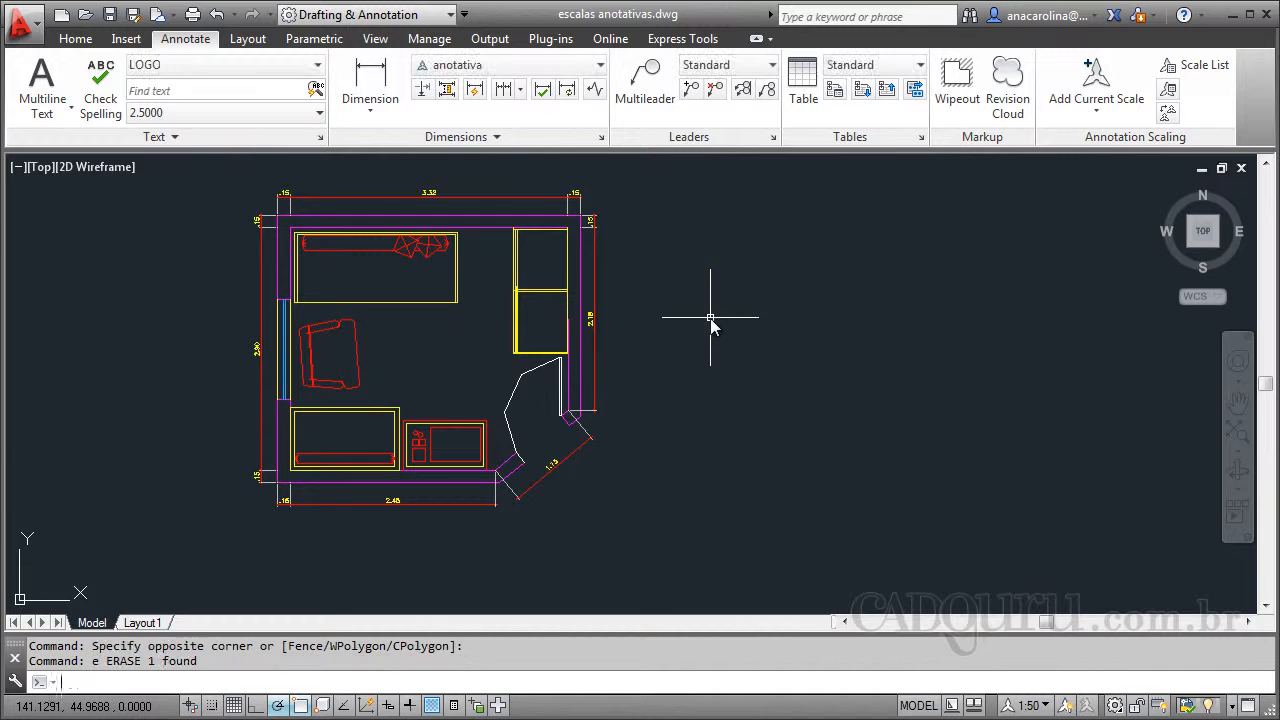
# Step: Set the current annotation scale to 1:100 and open the annotative scale list of the 3.32 dimension above the floor plan
pyautogui.click(1046, 705)
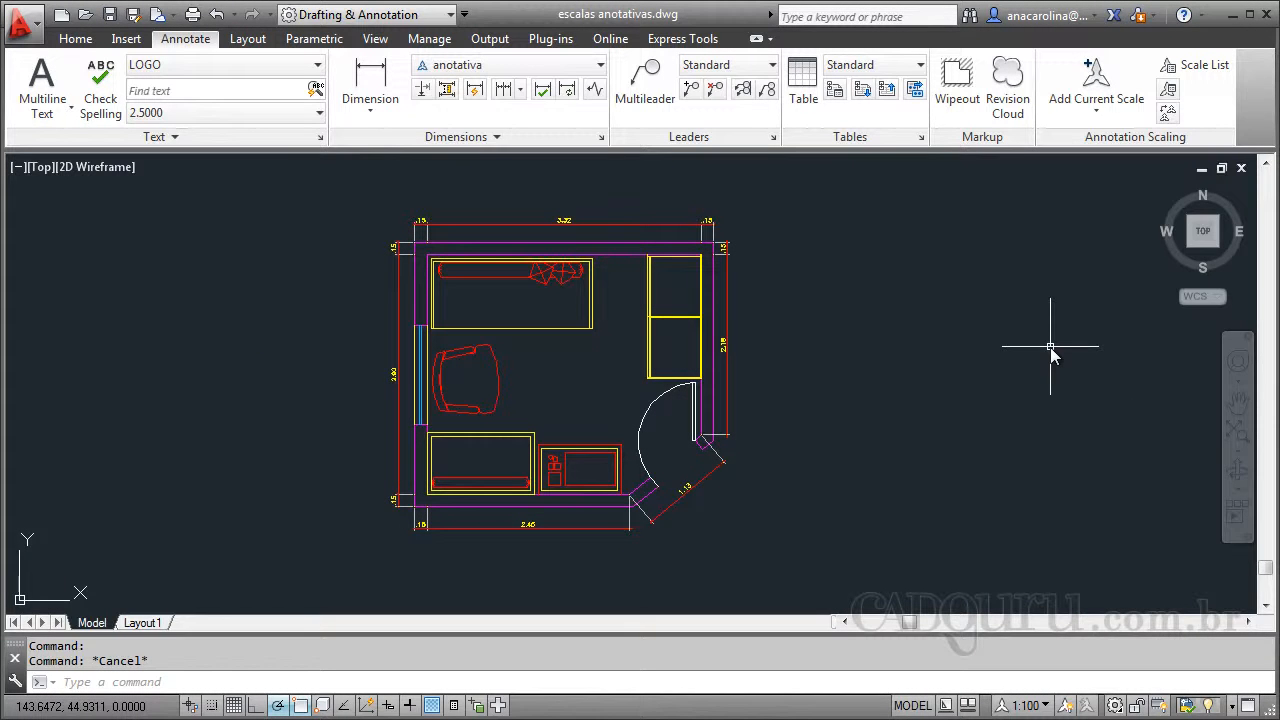
pyautogui.click(626, 228)
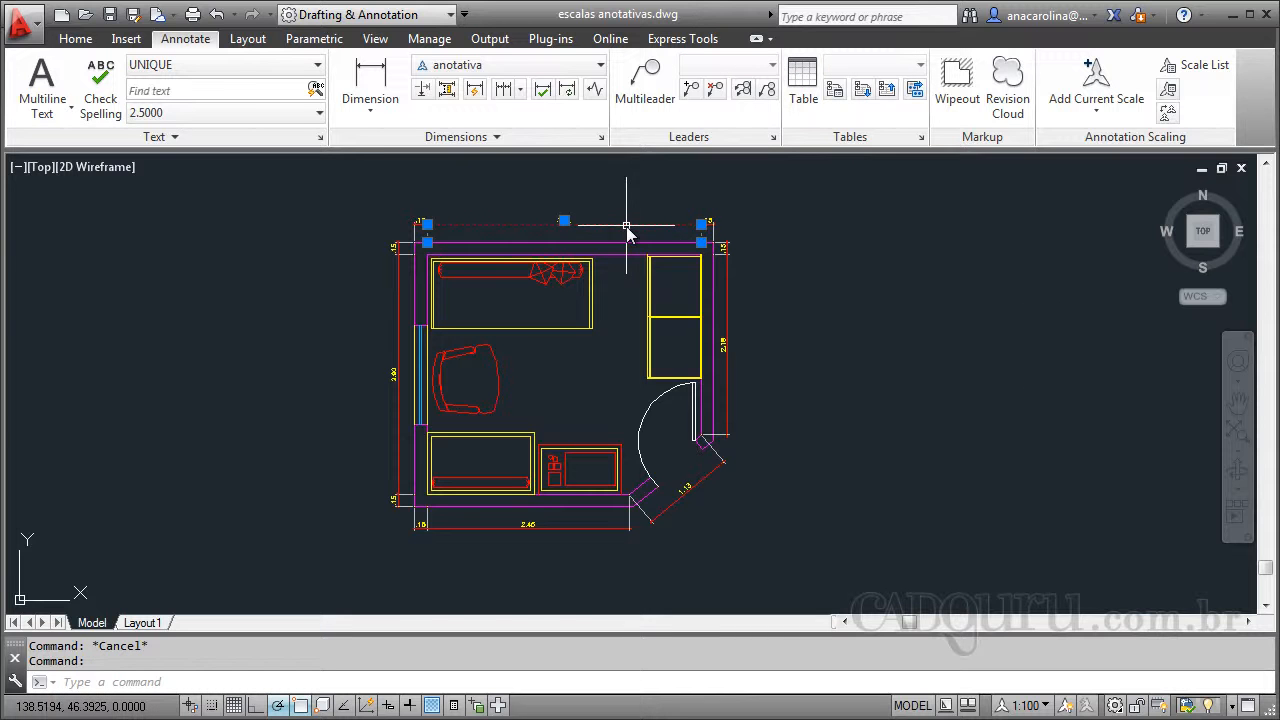
pyautogui.rightClick(617, 164)
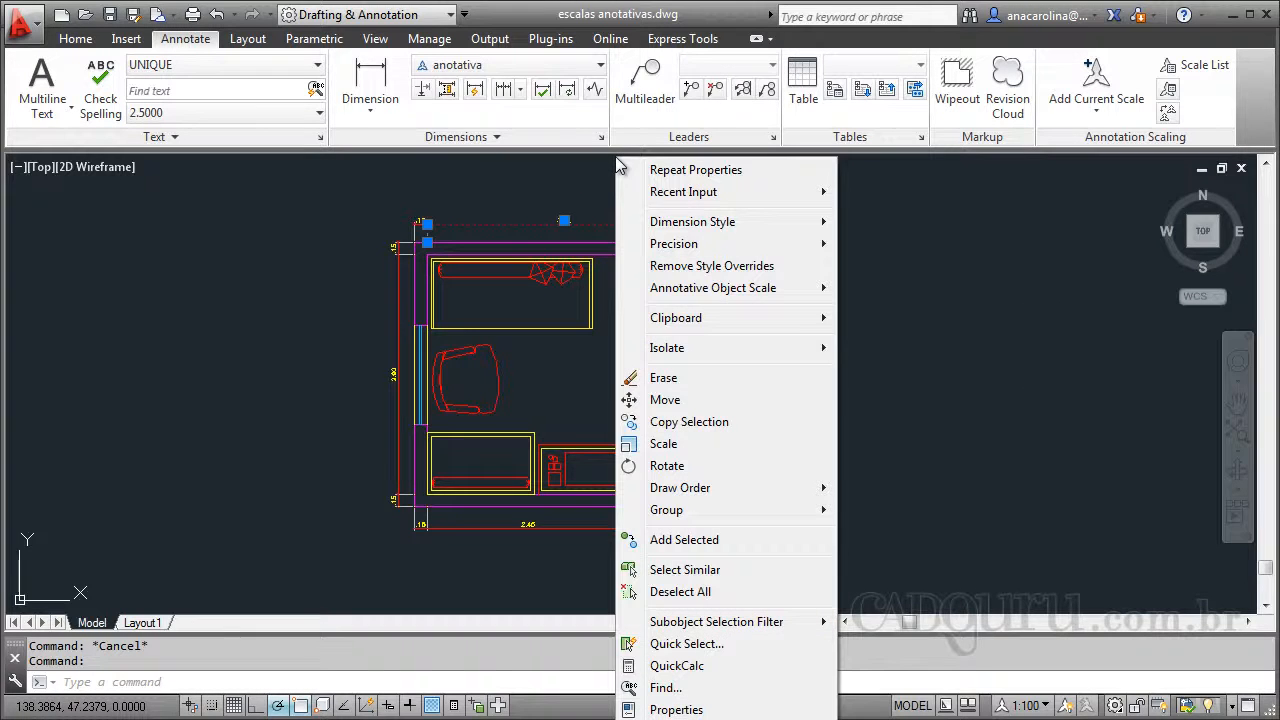
pyautogui.click(676, 709)
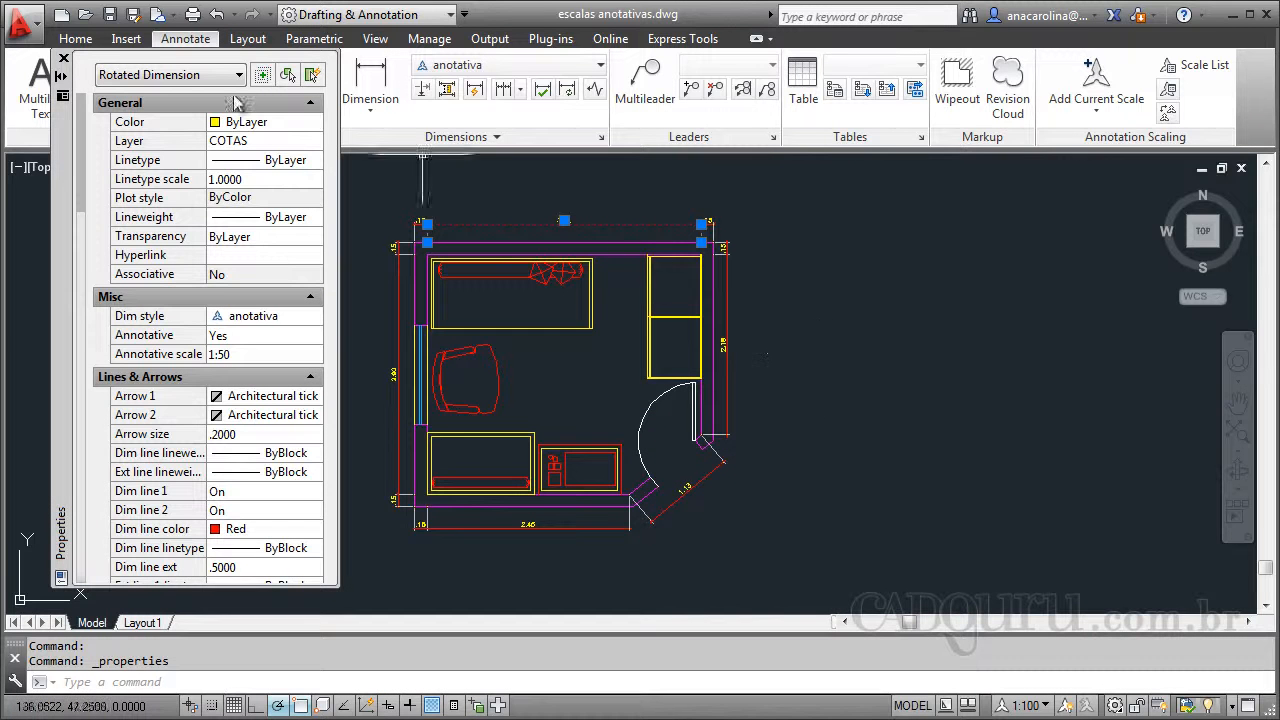
pyautogui.click(157, 356)
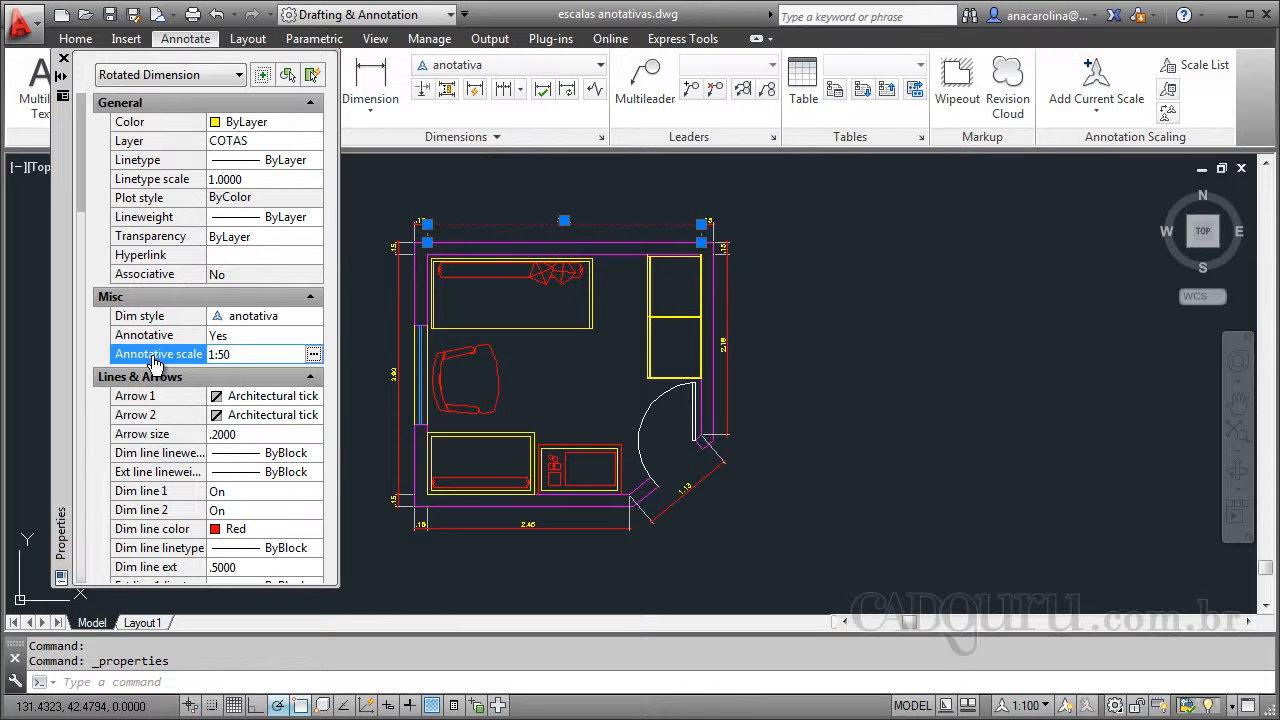
pyautogui.click(313, 356)
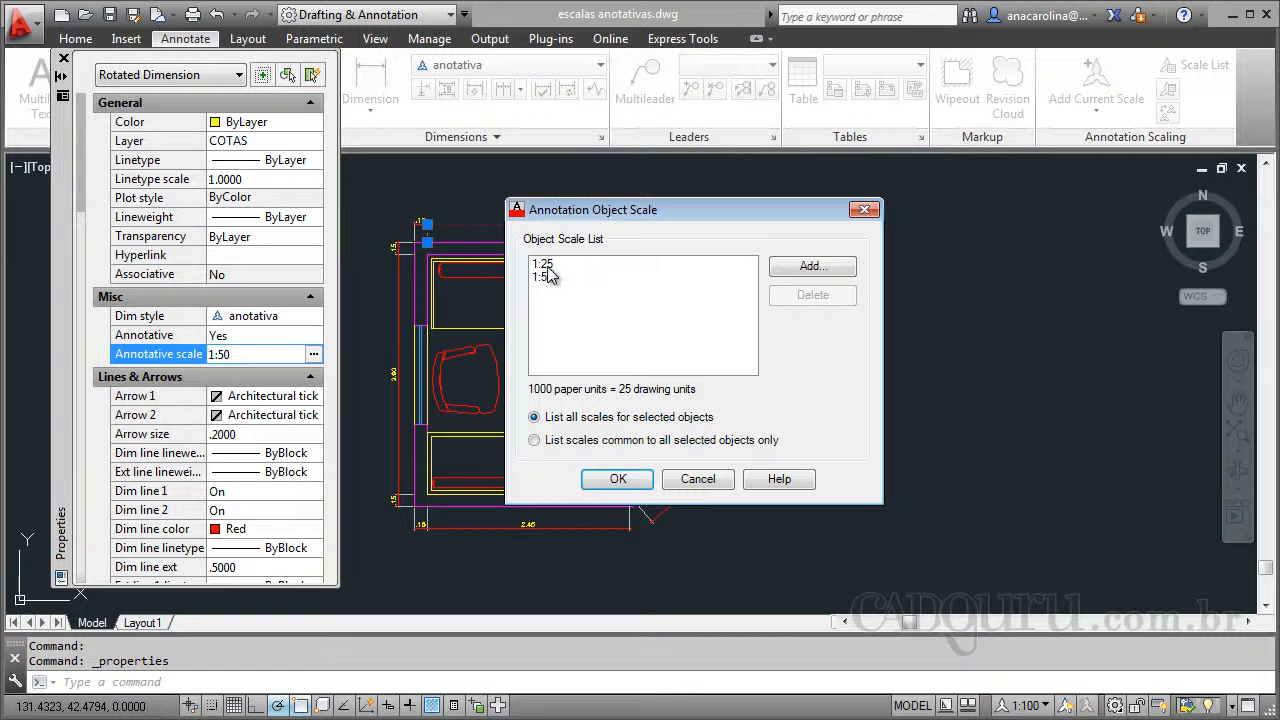
# Step: Add the 1:100 scale to the selected dimension's object scales, confirm it and close its properties
pyautogui.click(811, 268)
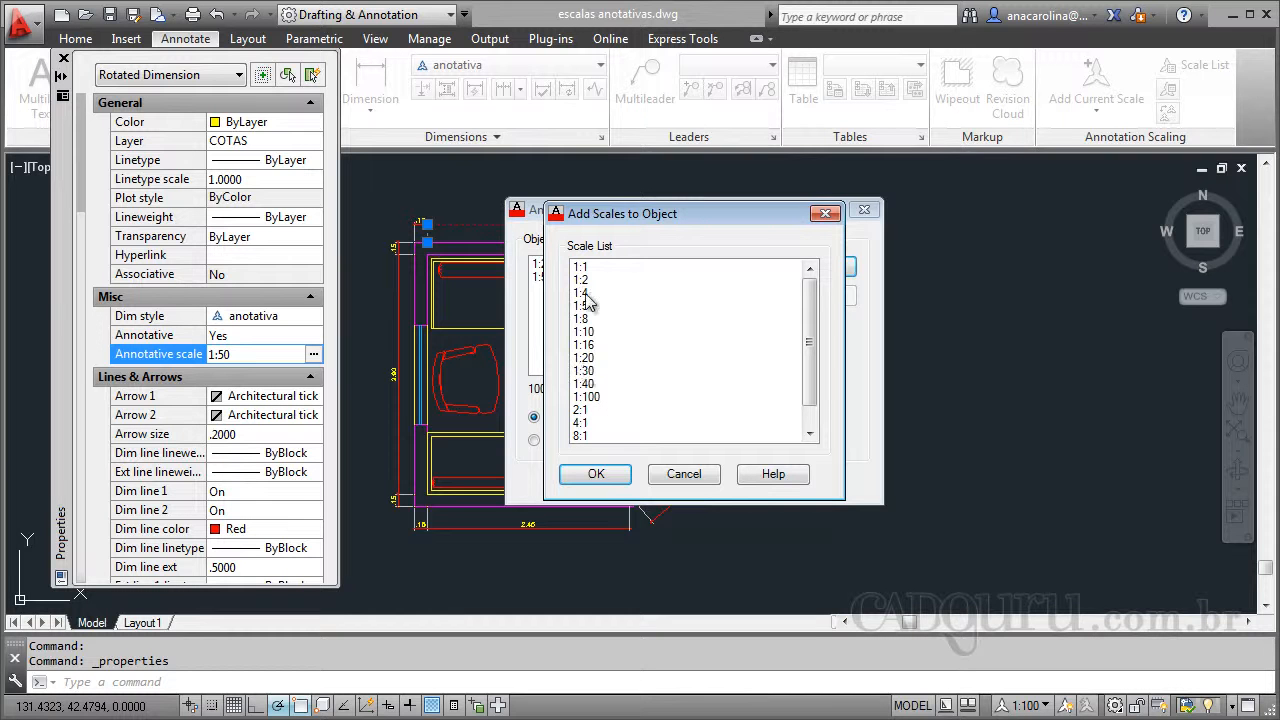
pyautogui.click(595, 397)
pyautogui.click(614, 476)
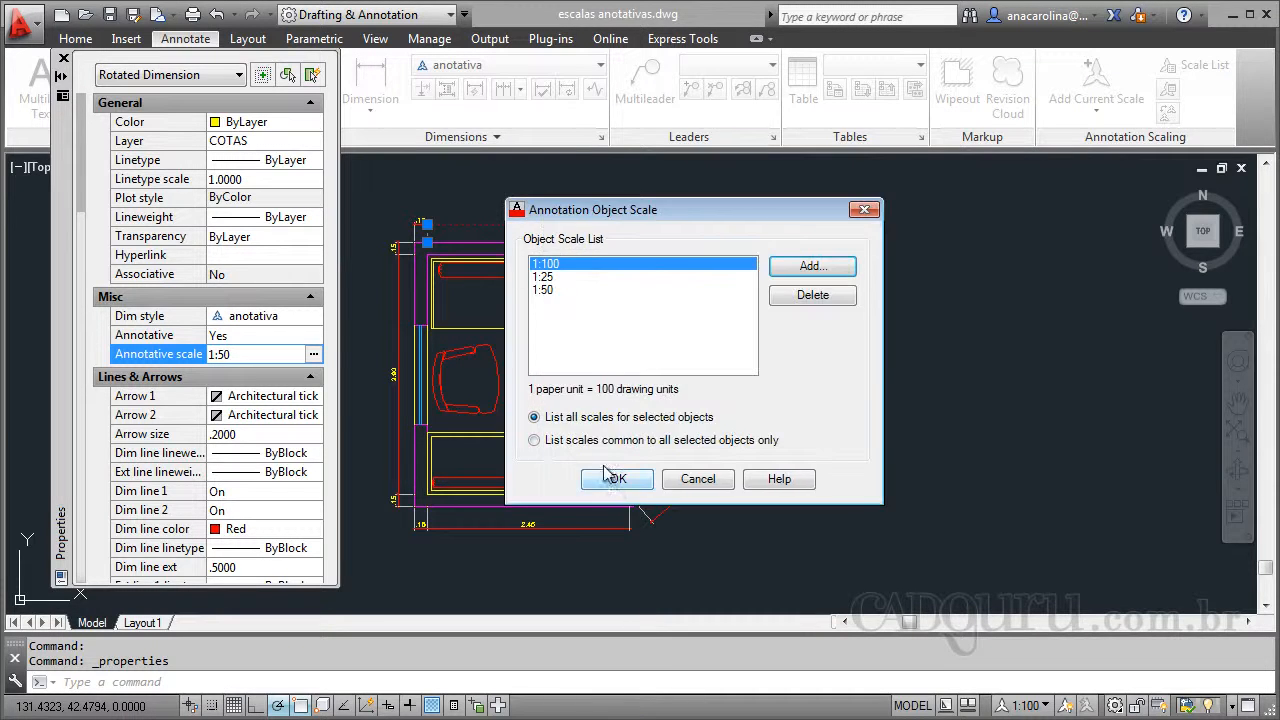
pyautogui.moveTo(673, 225)
pyautogui.mouseDown()
pyautogui.moveTo(712, 242)
pyautogui.moveTo(988, 224)
pyautogui.mouseUp()
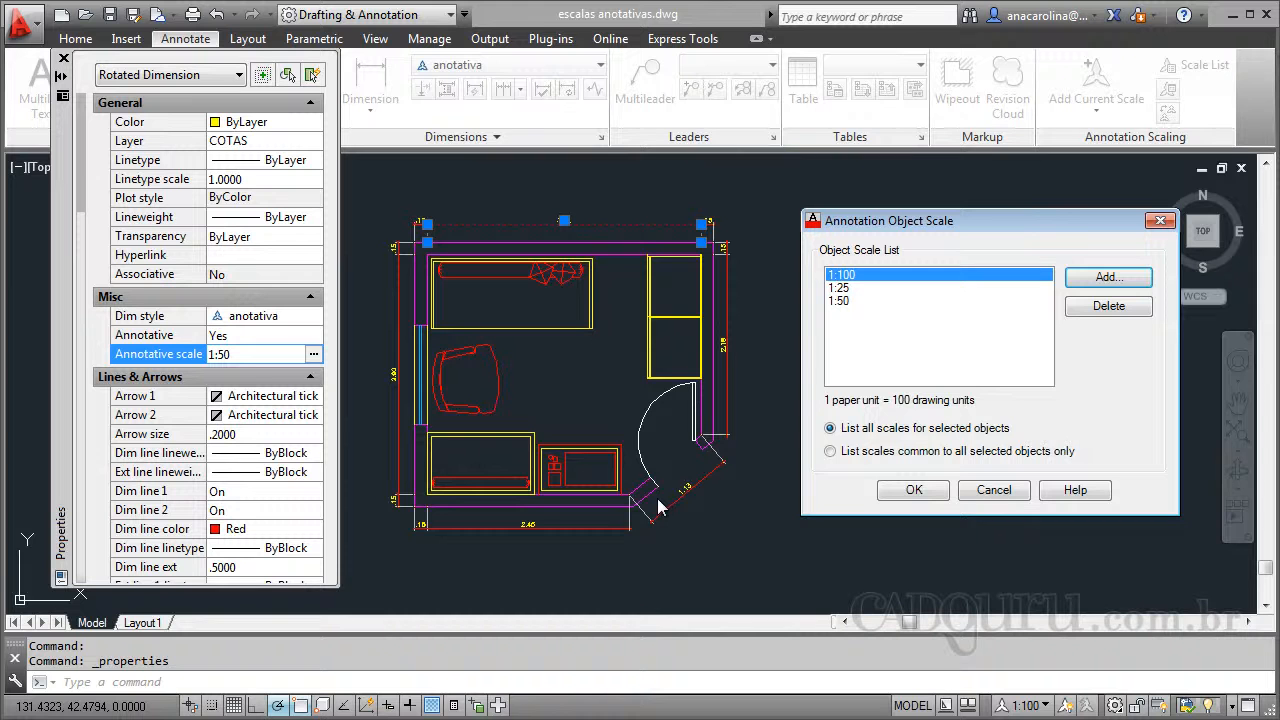
pyautogui.click(912, 490)
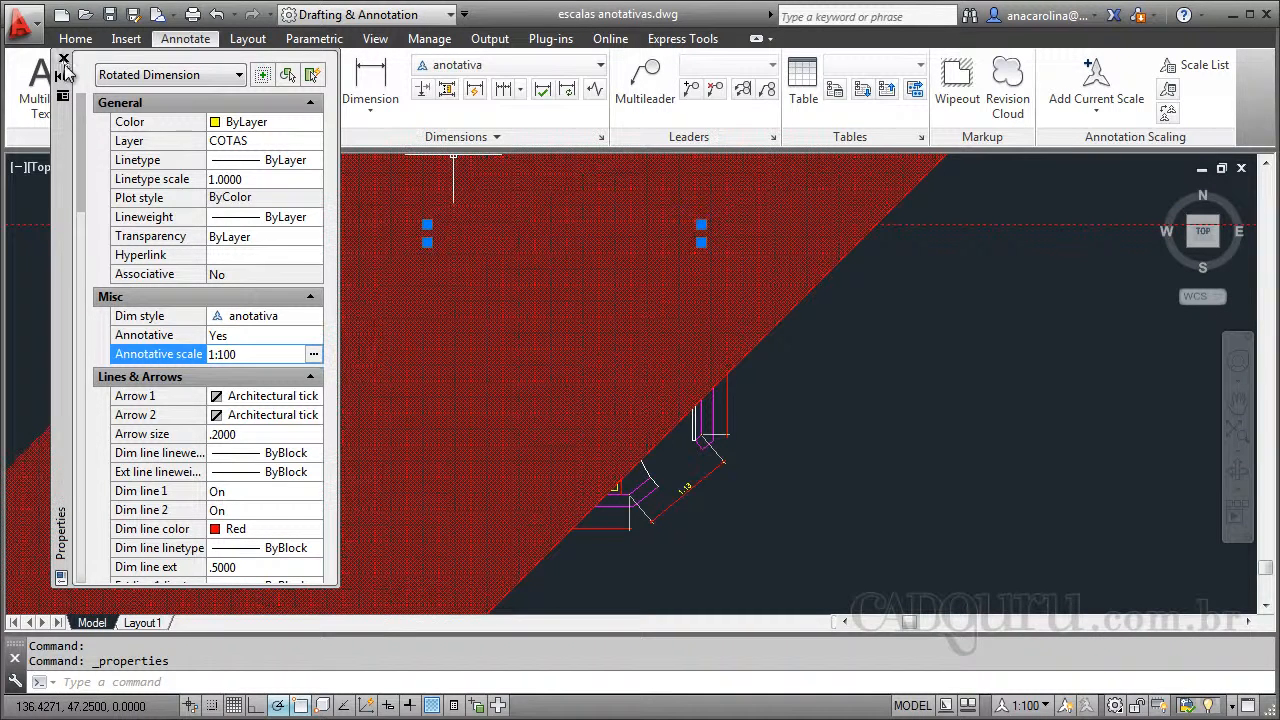
pyautogui.click(63, 60)
pyautogui.scroll(-4, 791, 420)
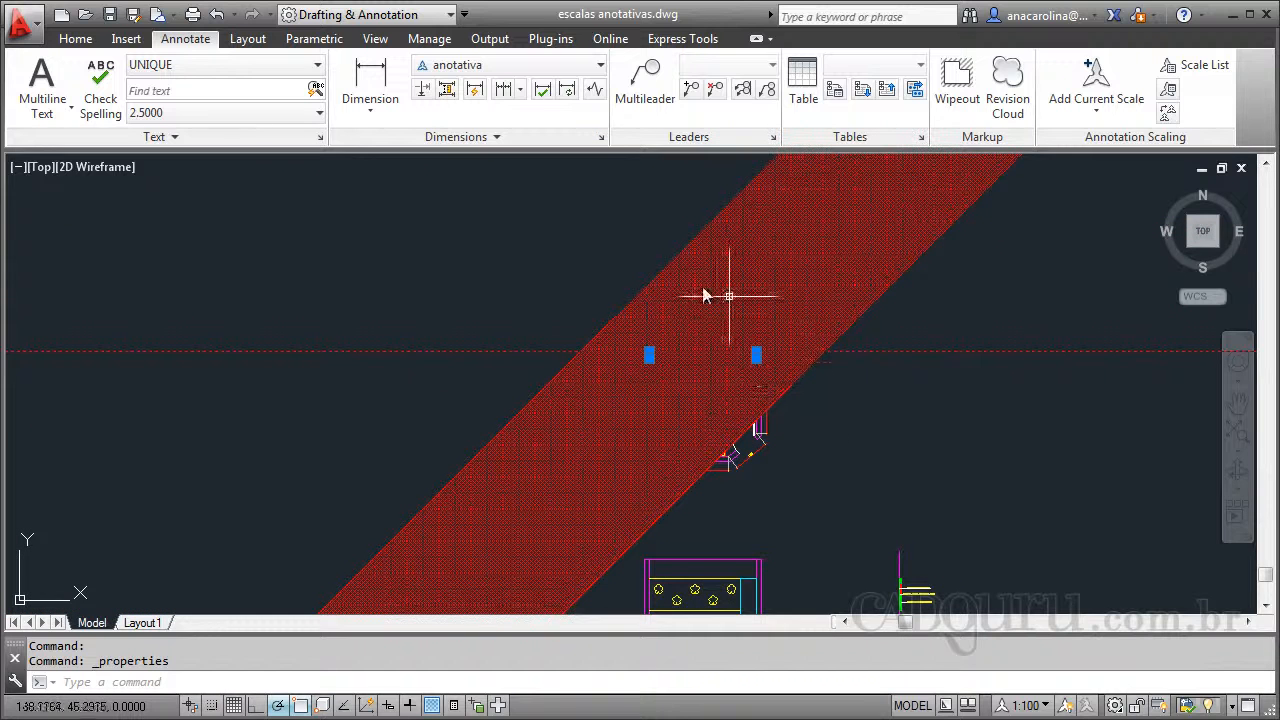
# Step: Set the current annotation scale to 1:1 and open the drawing scale list for editing
pyautogui.click(1043, 706)
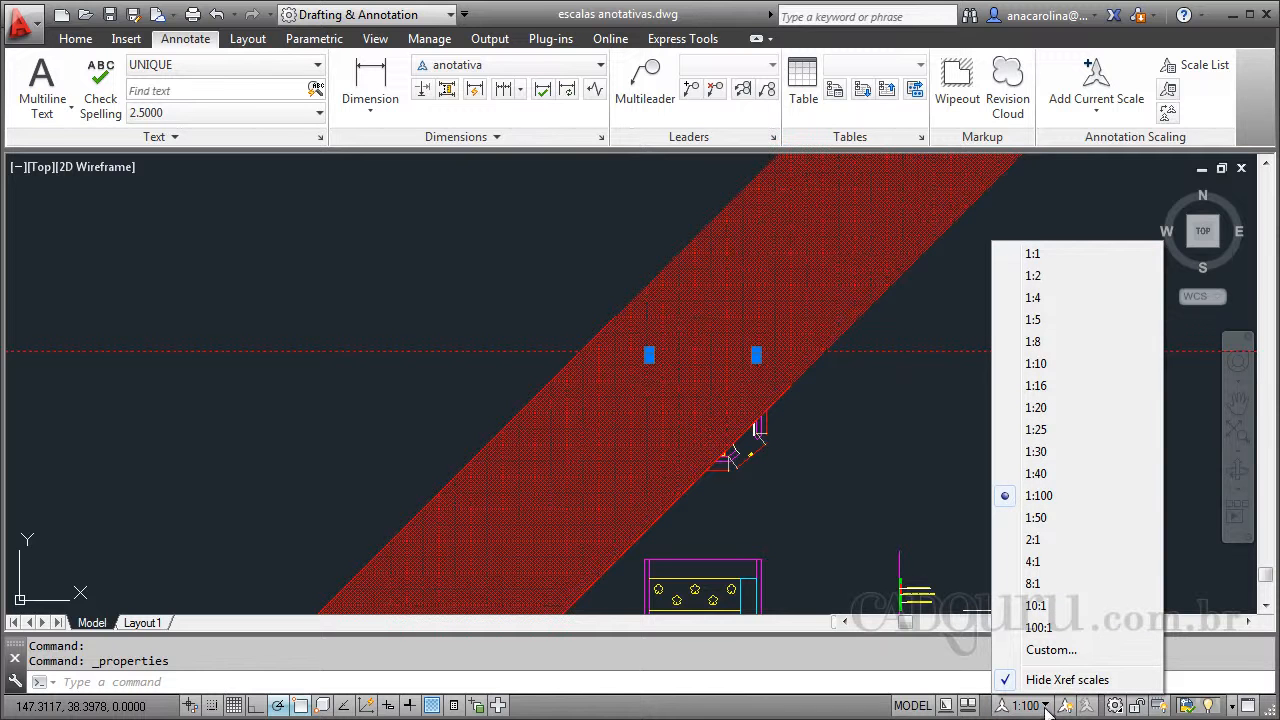
pyautogui.click(1034, 254)
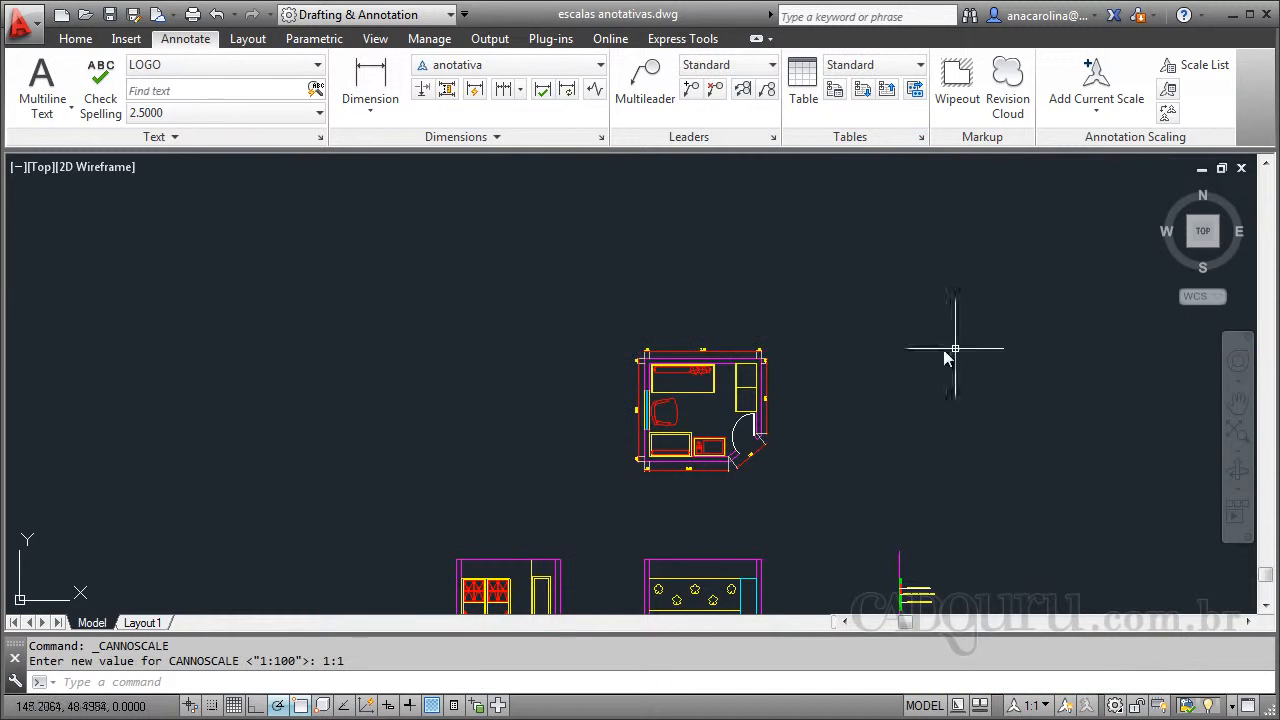
pyautogui.click(1042, 707)
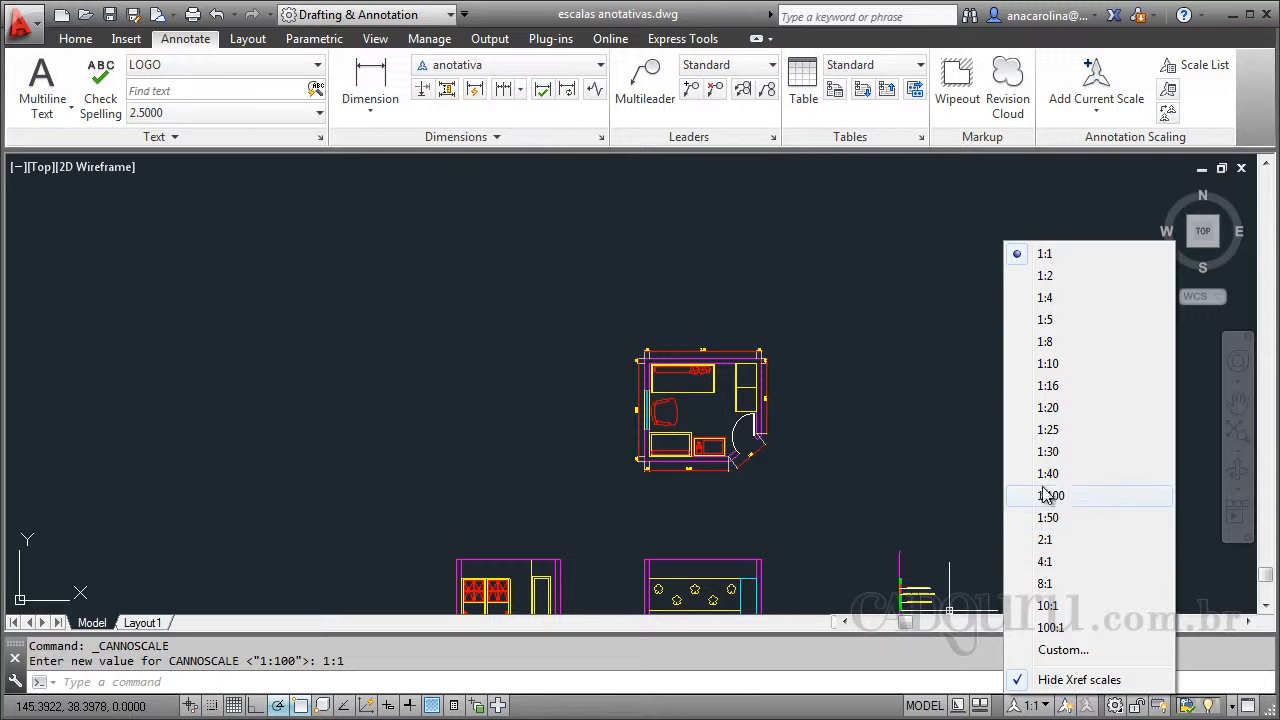
pyautogui.click(1060, 650)
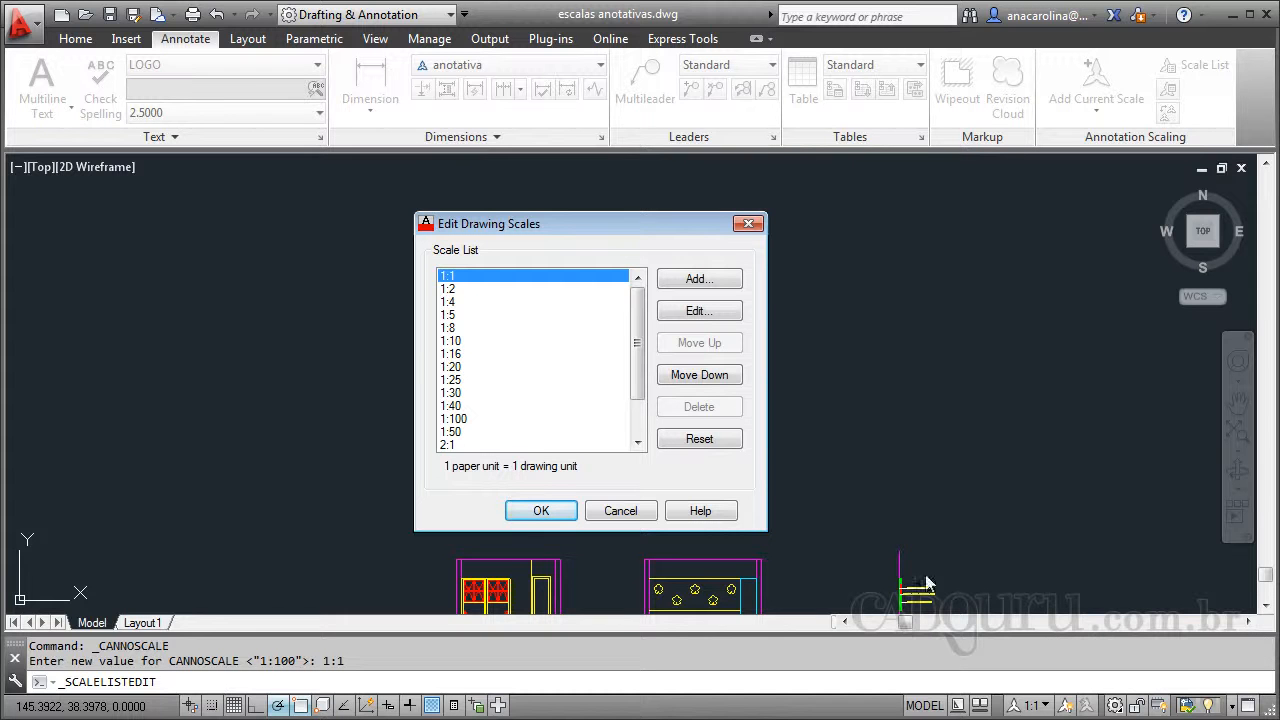
# Step: Compare the paper-unit and drawing-unit definitions of the 1:100 and 1:50 scales in the drawing scale list
pyautogui.click(451, 420)
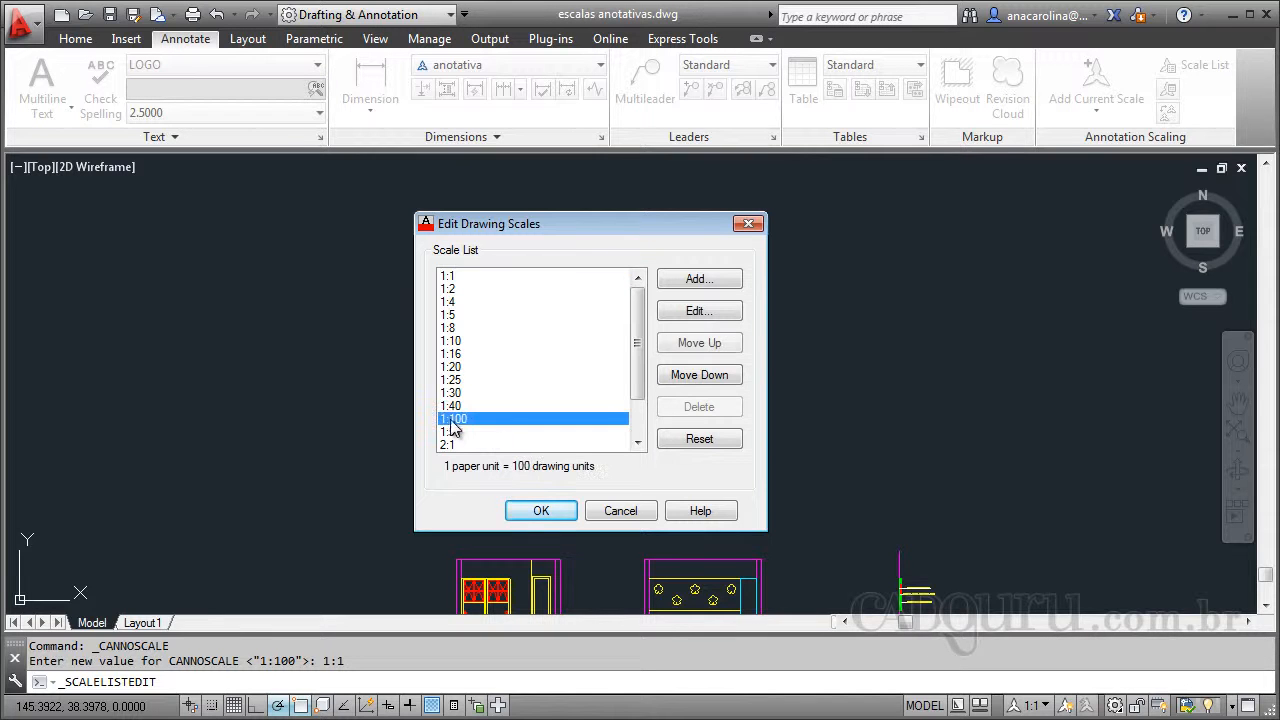
pyautogui.click(716, 320)
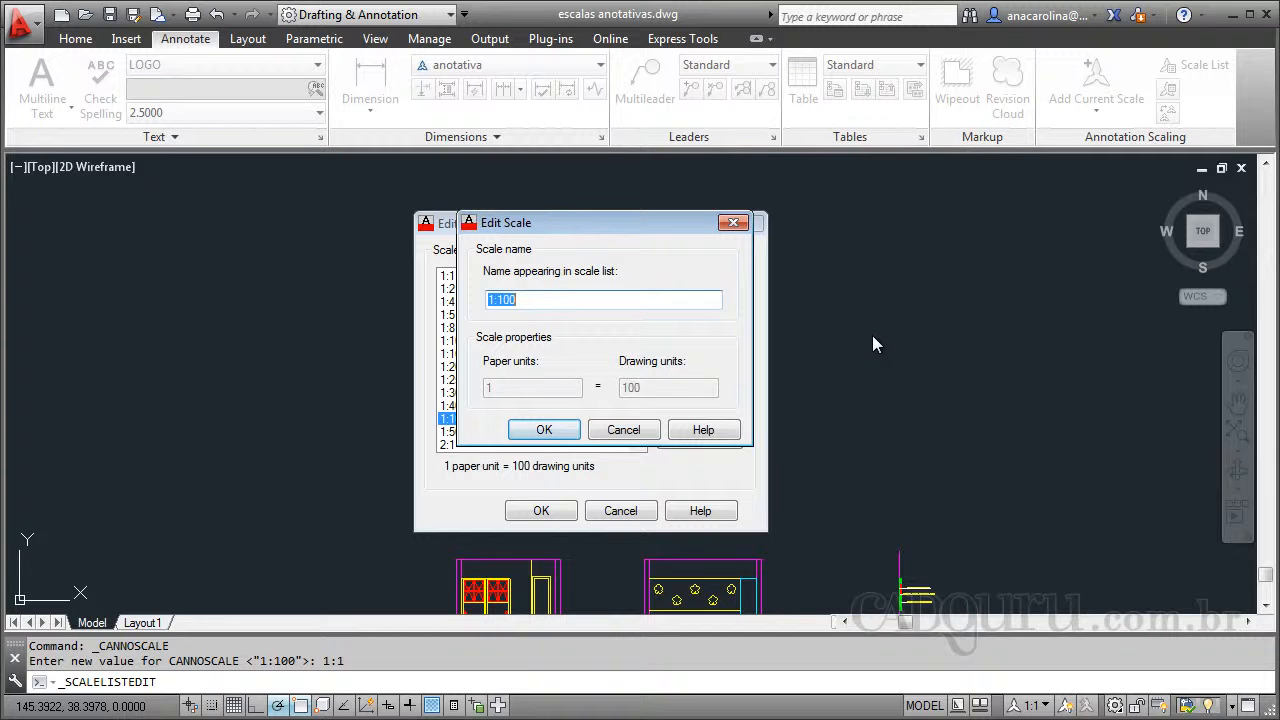
pyautogui.click(543, 431)
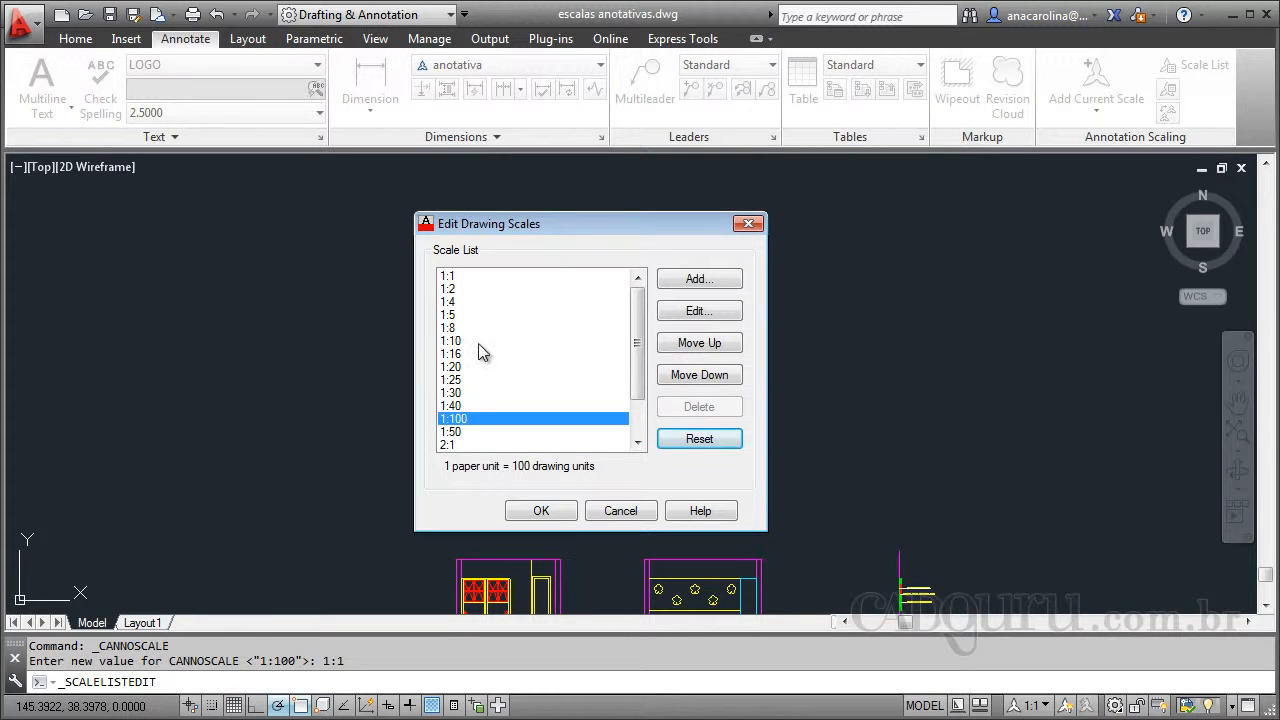
pyautogui.click(455, 431)
pyautogui.click(724, 316)
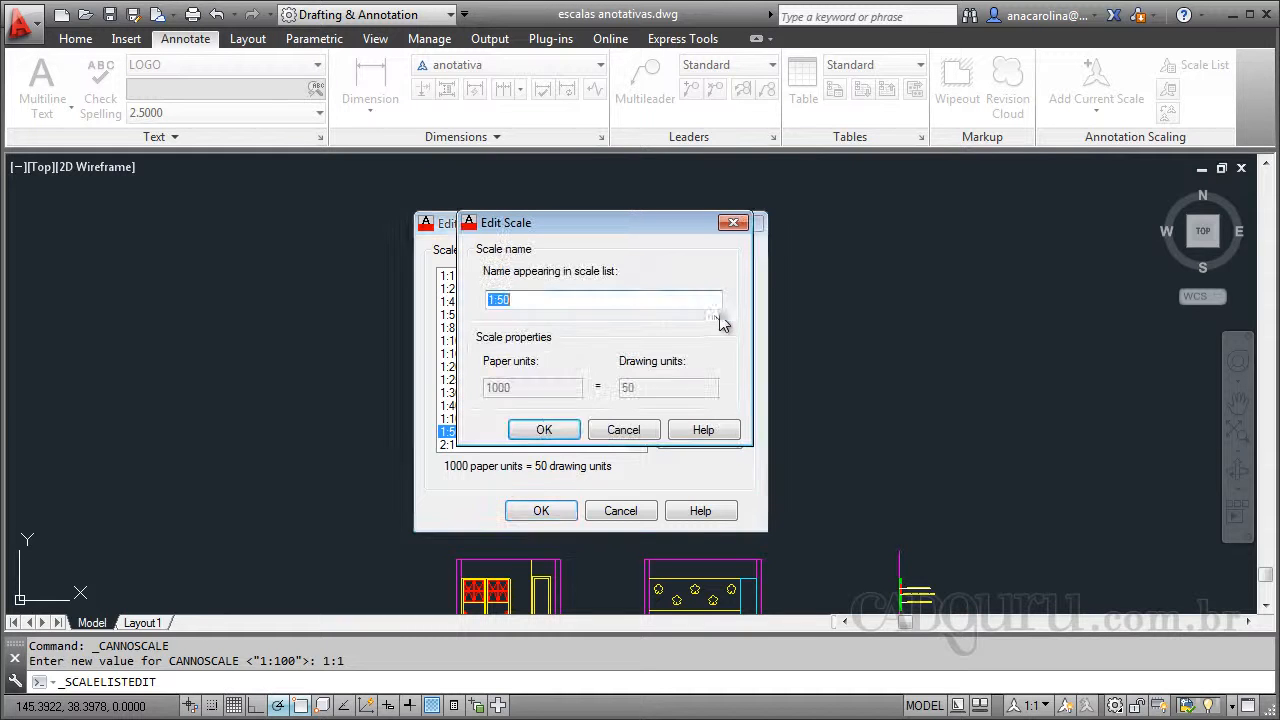
pyautogui.click(544, 430)
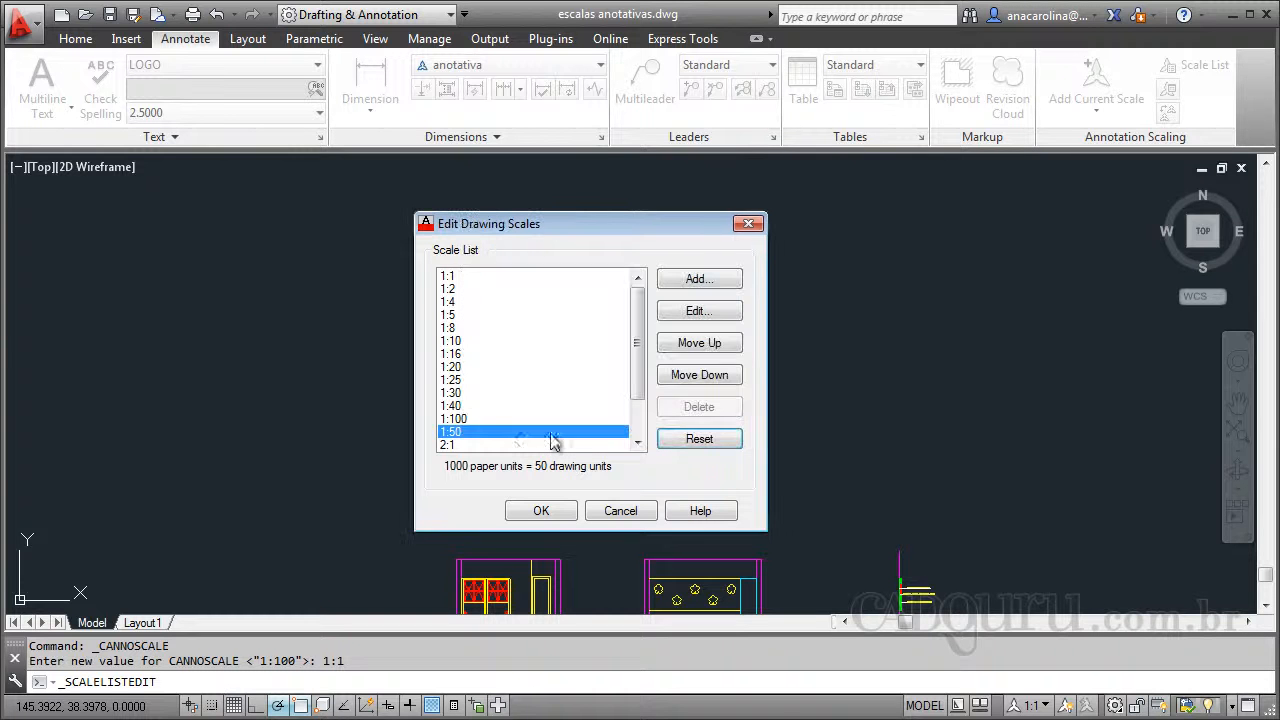
pyautogui.click(474, 420)
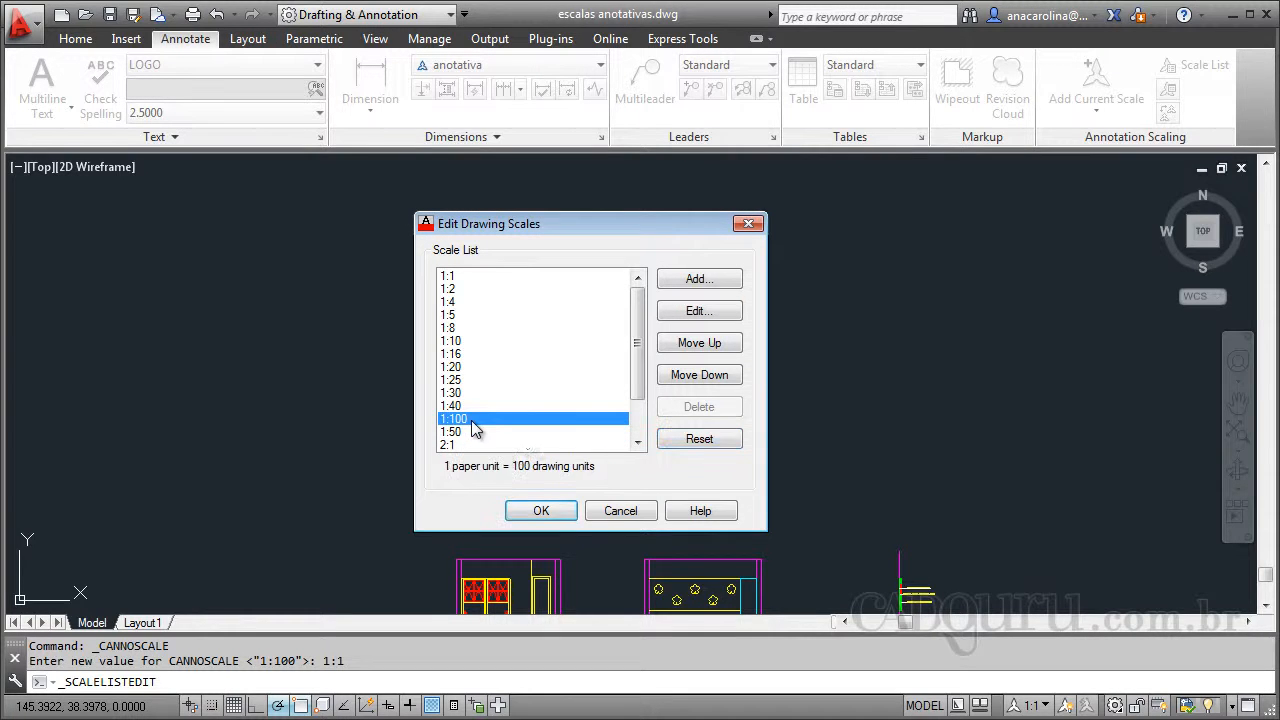
# Step: Redefine the 1:20 scale as 1000 paper units to 20 drawing units and confirm the drawing scale list
pyautogui.click(697, 312)
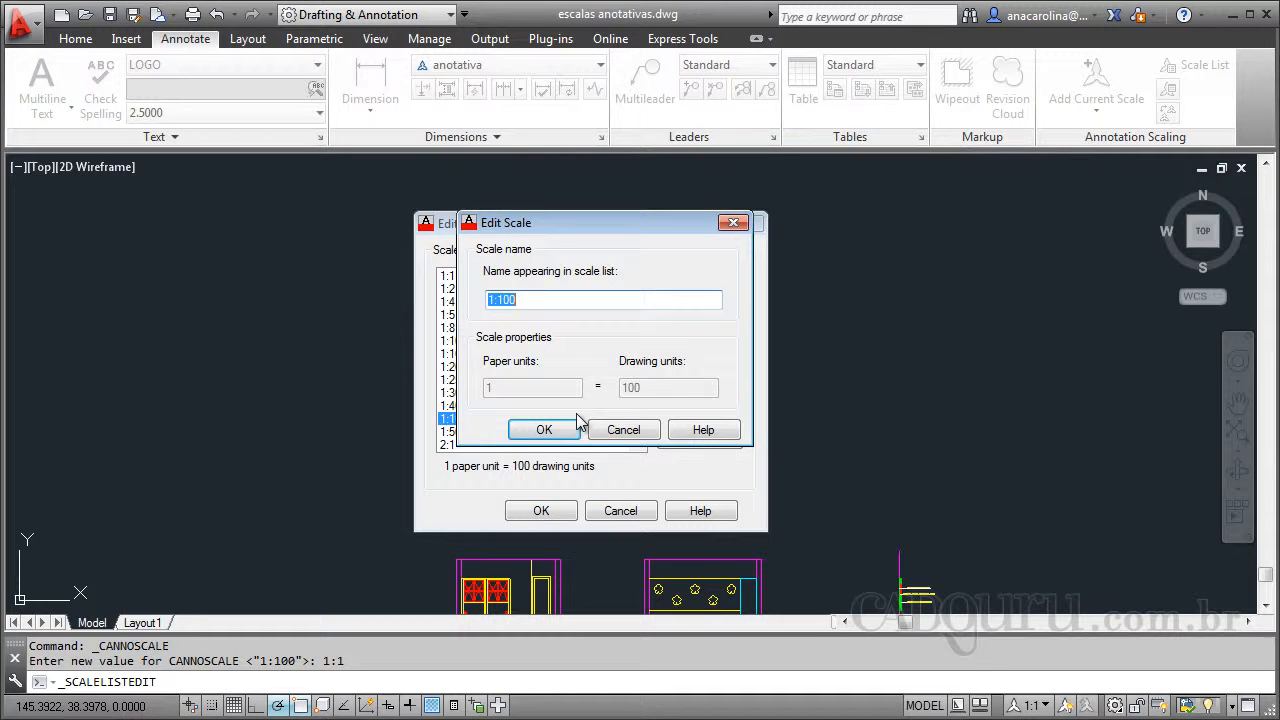
pyautogui.click(626, 431)
pyautogui.click(472, 367)
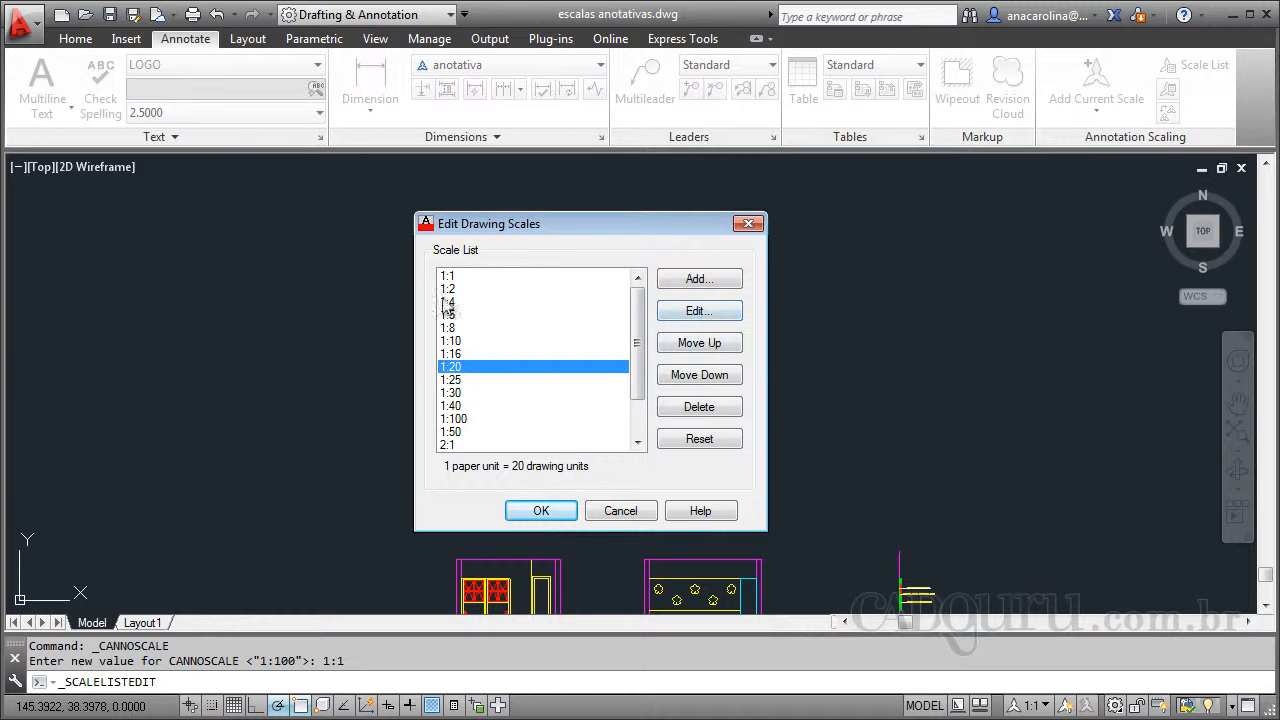
pyautogui.click(713, 315)
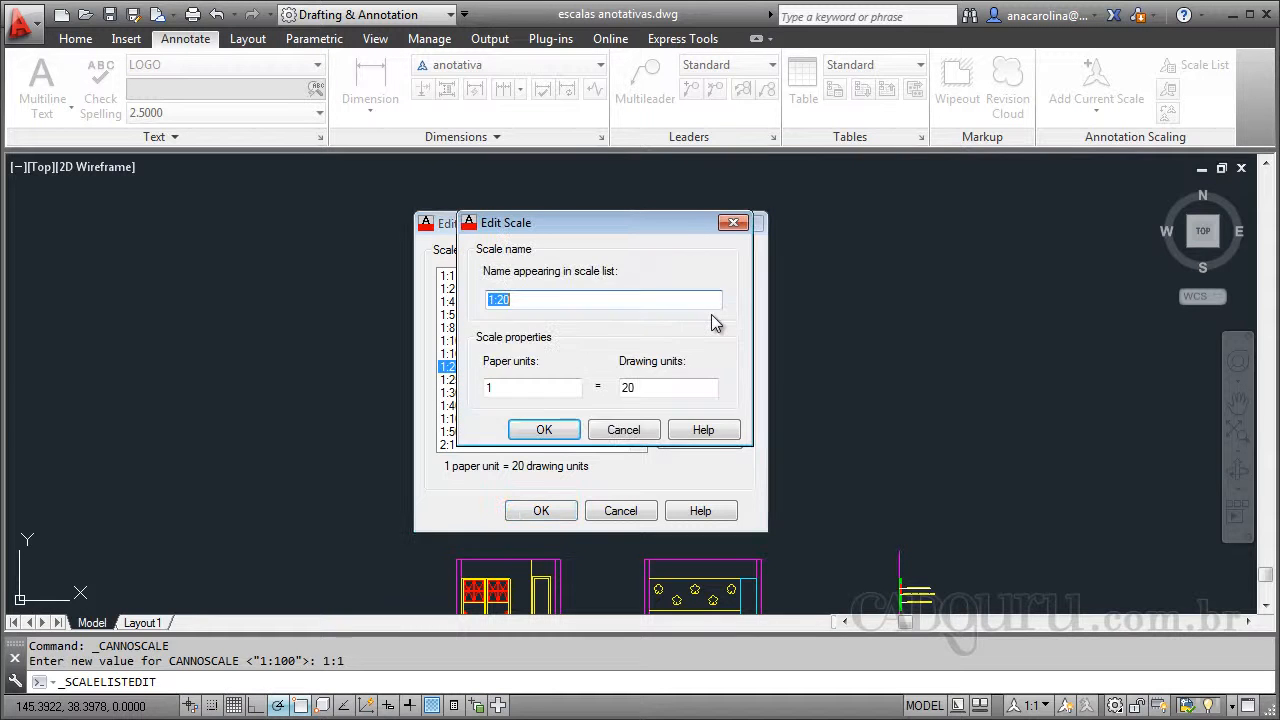
pyautogui.click(514, 388)
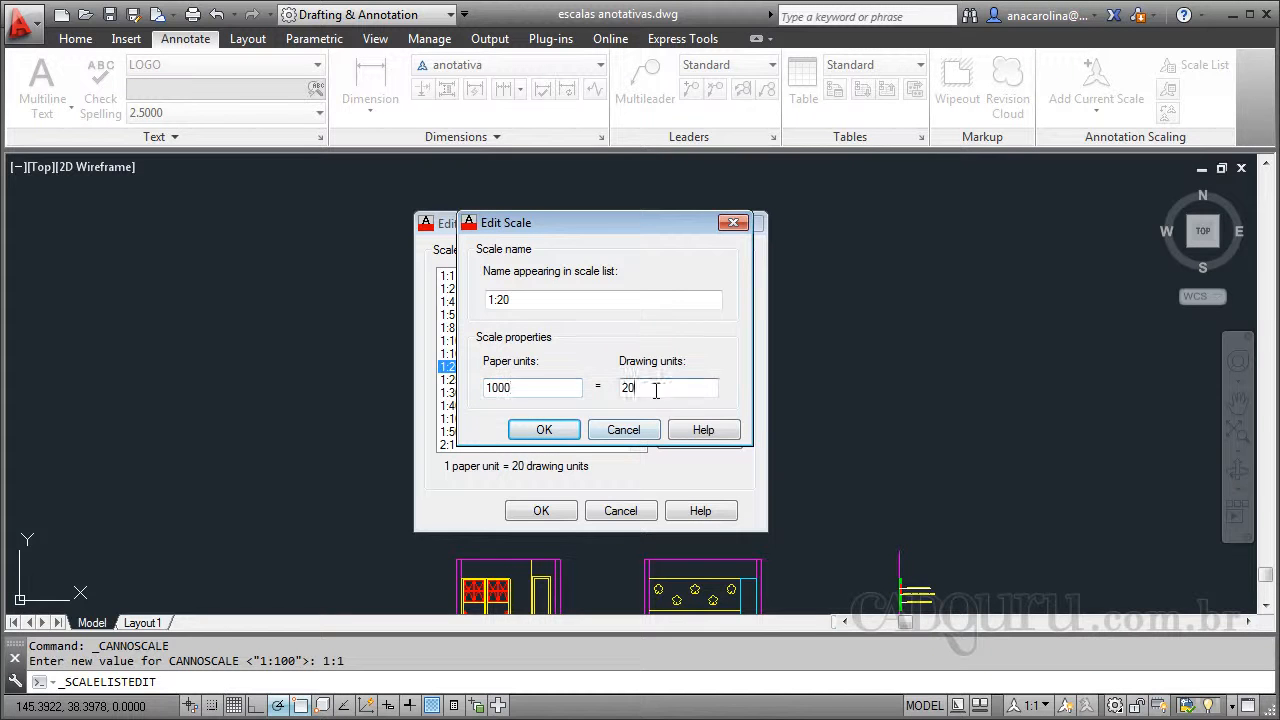
pyautogui.moveTo(556, 393); pyautogui.dragTo(454, 383)
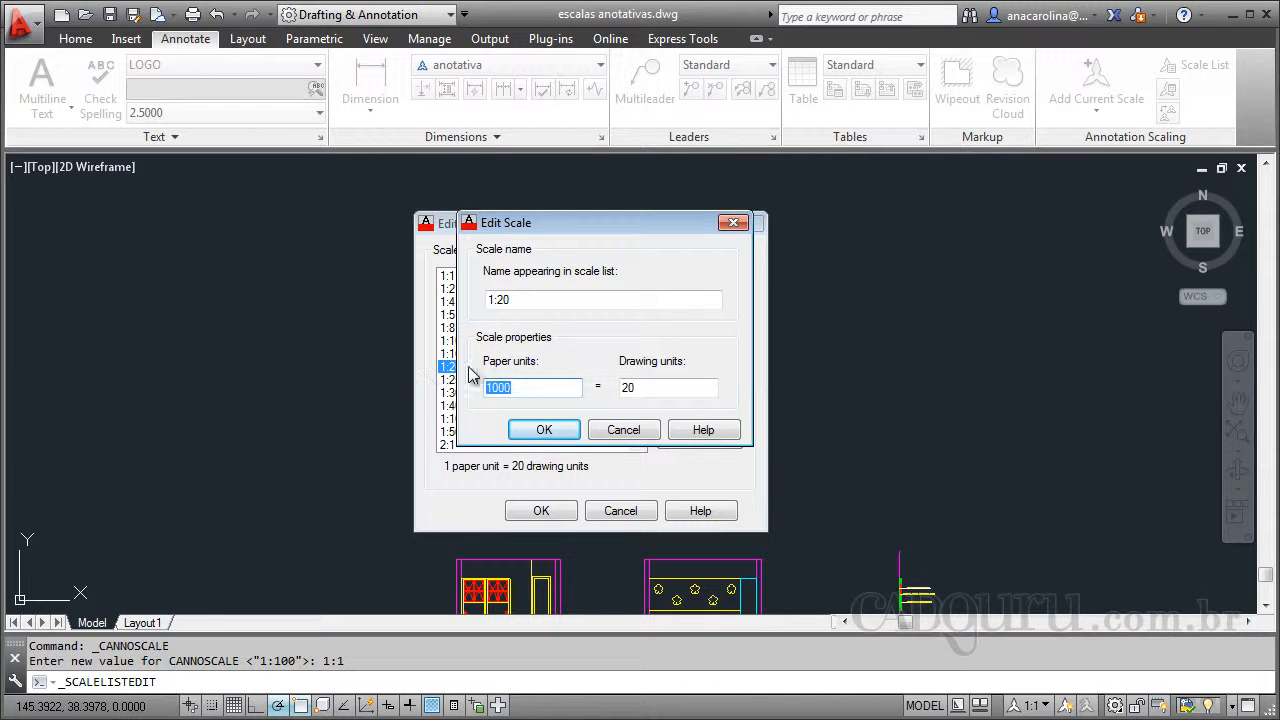
pyautogui.click(656, 386)
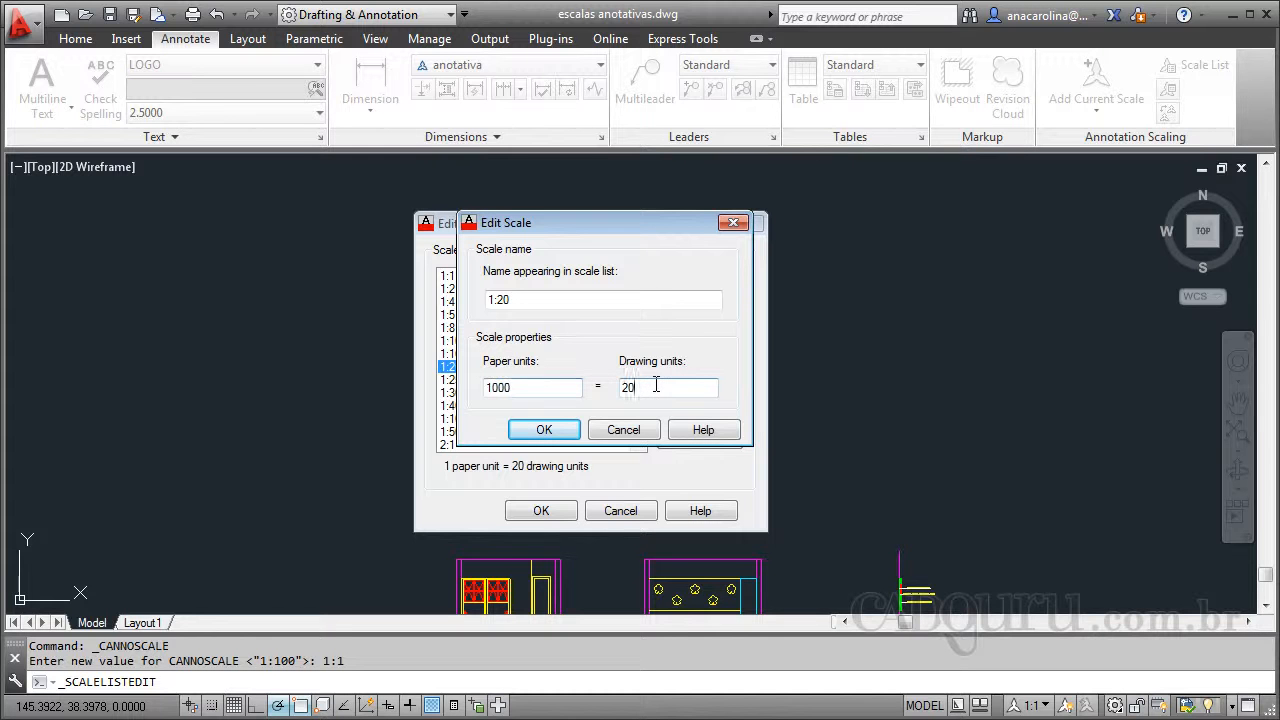
pyautogui.click(544, 429)
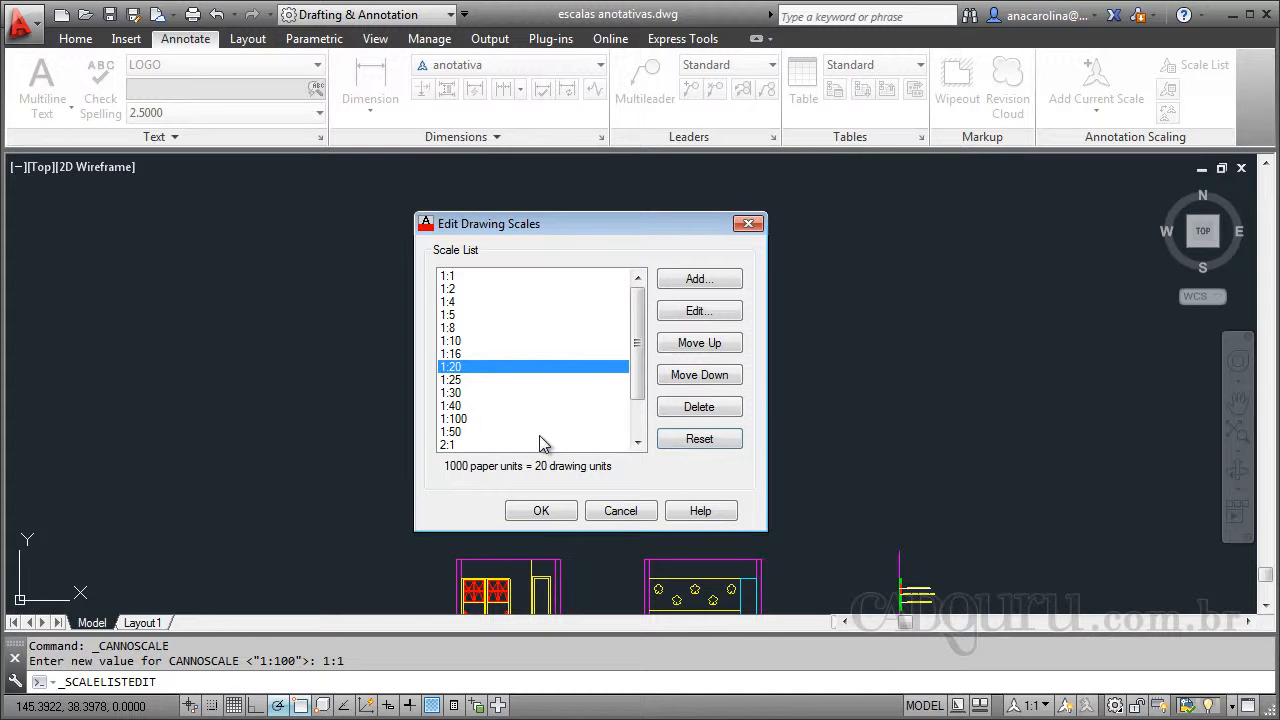
pyautogui.click(540, 511)
# Step: Remove the 1:100 scale from the object scales of the long dimension above the floor plan and close its properties
pyautogui.scroll(2, 770, 380)
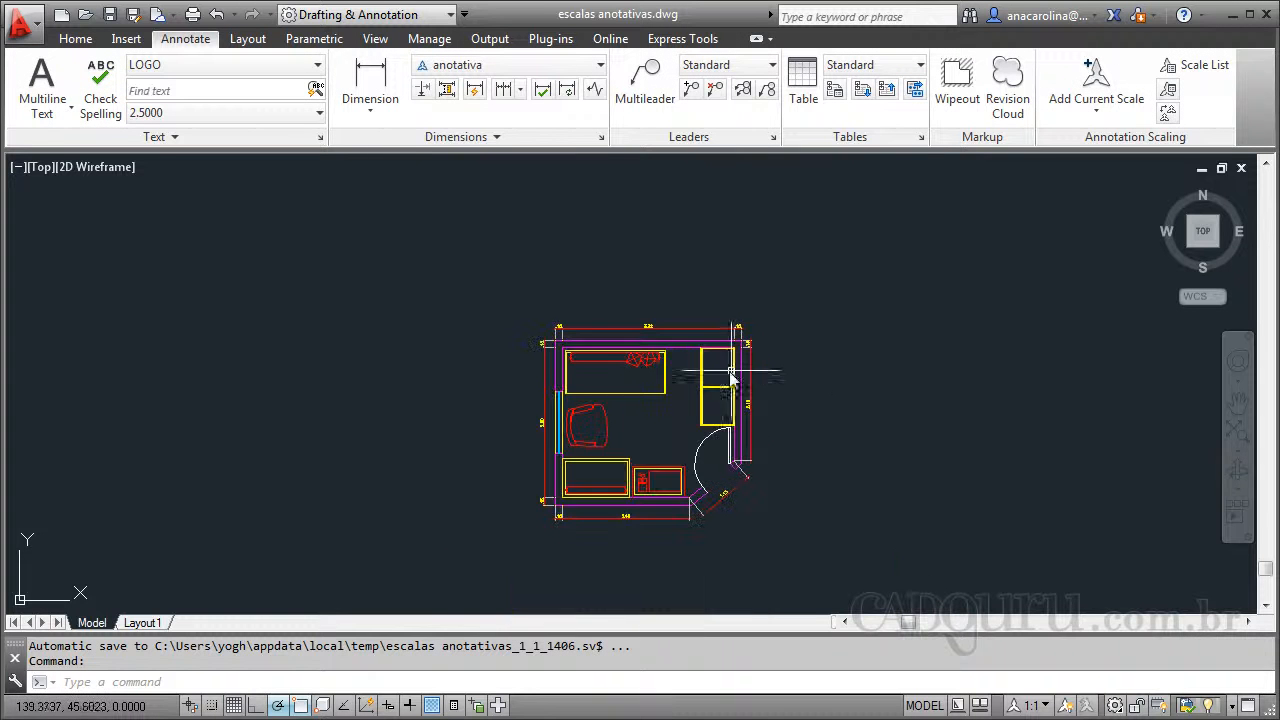
pyautogui.click(701, 330)
pyautogui.rightClick(701, 330)
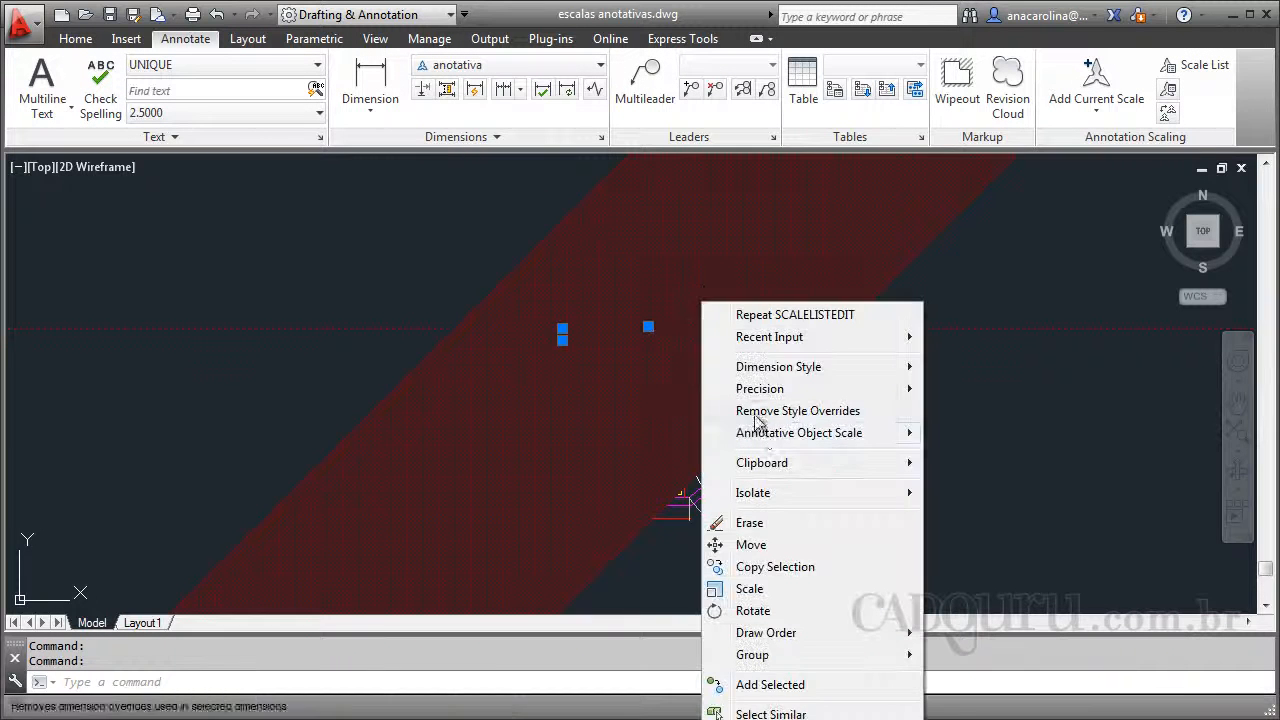
pyautogui.click(765, 719)
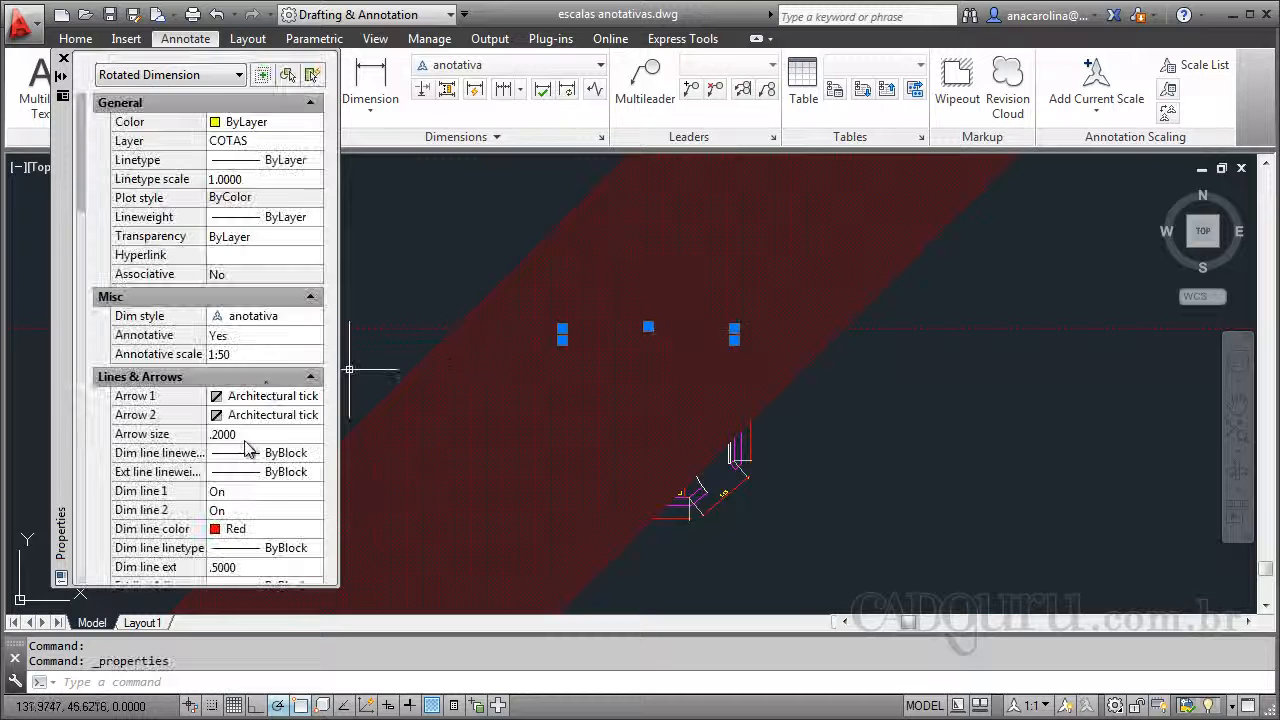
pyautogui.click(271, 354)
pyautogui.click(313, 357)
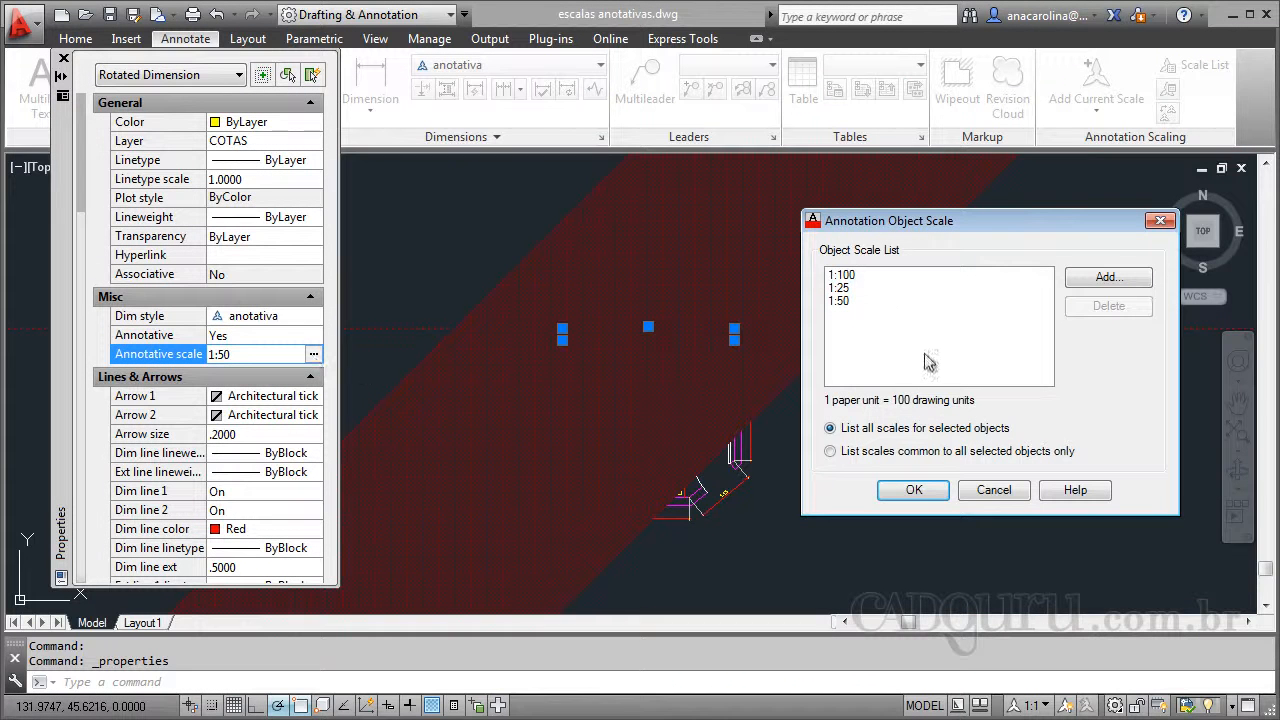
pyautogui.click(895, 276)
pyautogui.click(1108, 306)
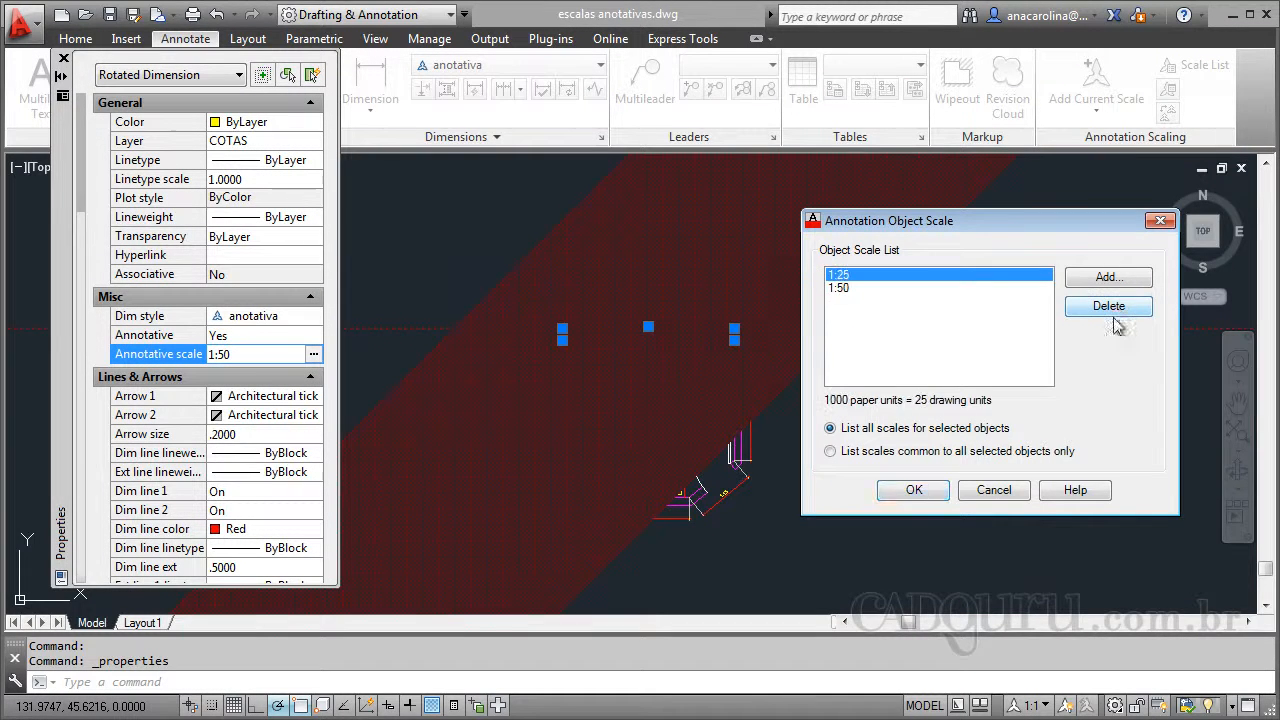
pyautogui.click(910, 490)
pyautogui.scroll(-2, 42, 60)
pyautogui.scroll(2, 63, 59)
pyautogui.click(64, 58)
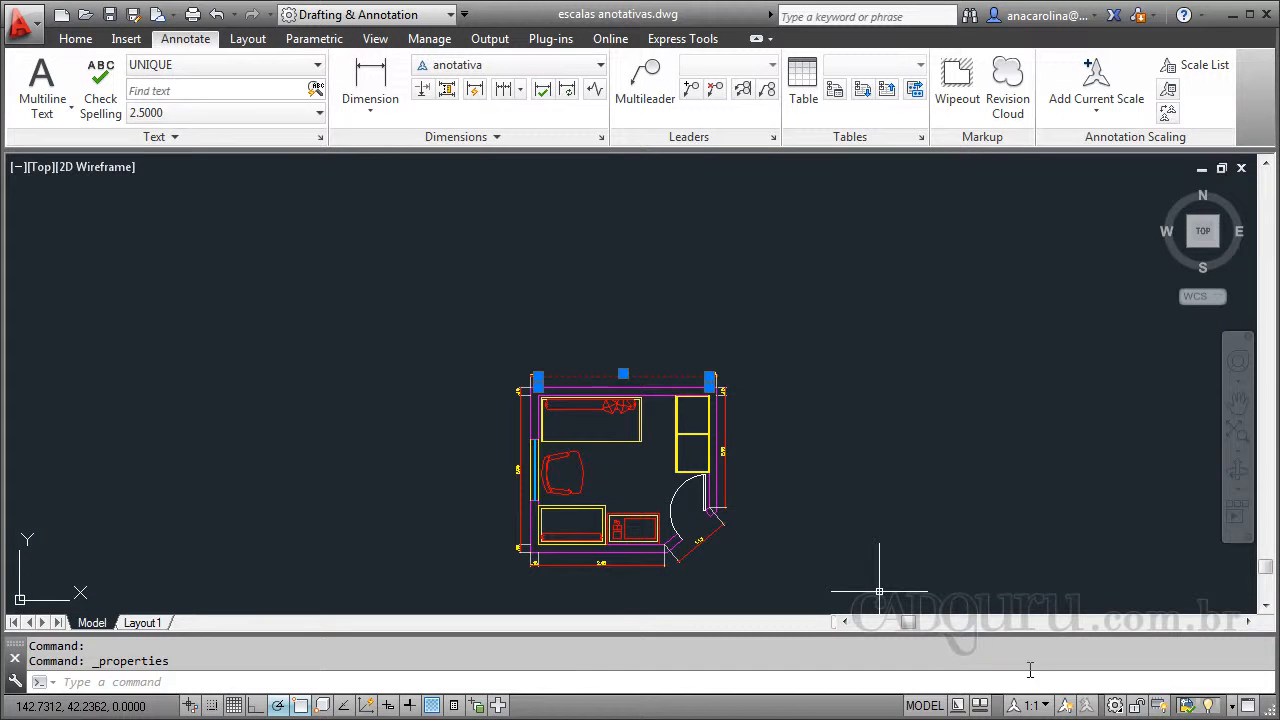
# Step: Redefine the 1:100 scale as 1000 paper units to 100 drawing units and confirm the drawing scale list
pyautogui.click(1032, 705)
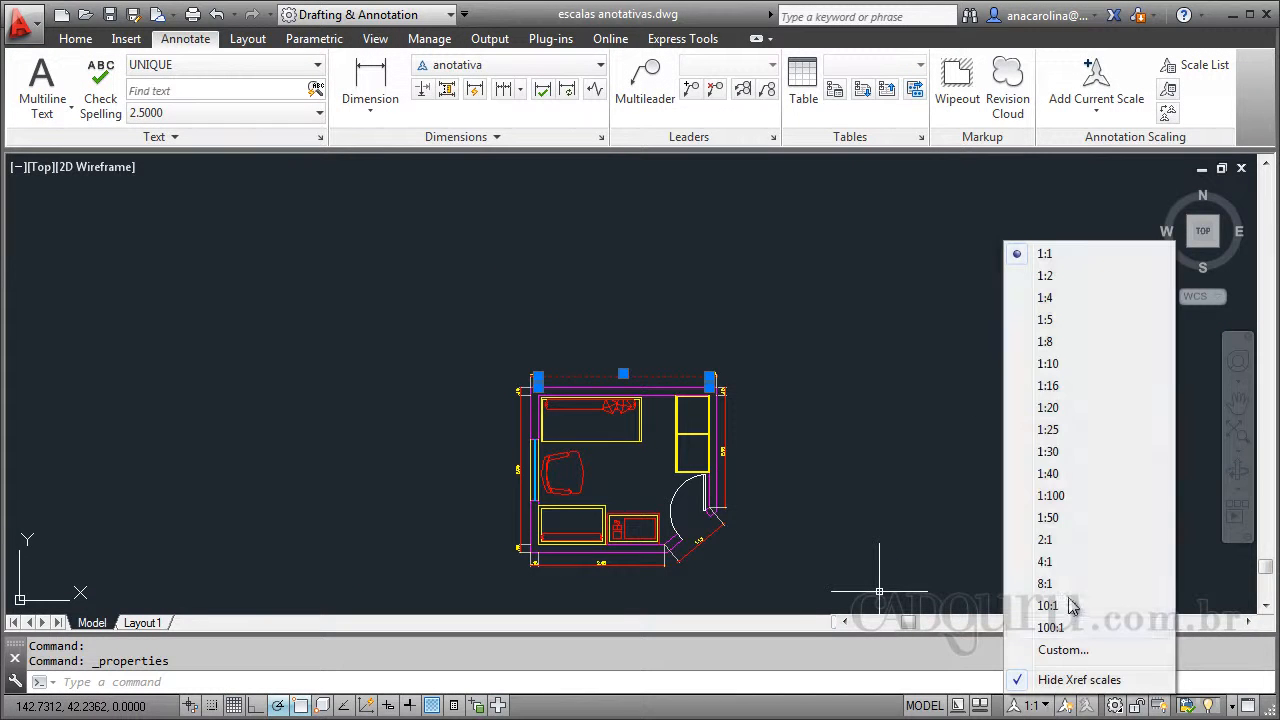
pyautogui.click(1063, 649)
pyautogui.click(455, 419)
pyautogui.click(702, 314)
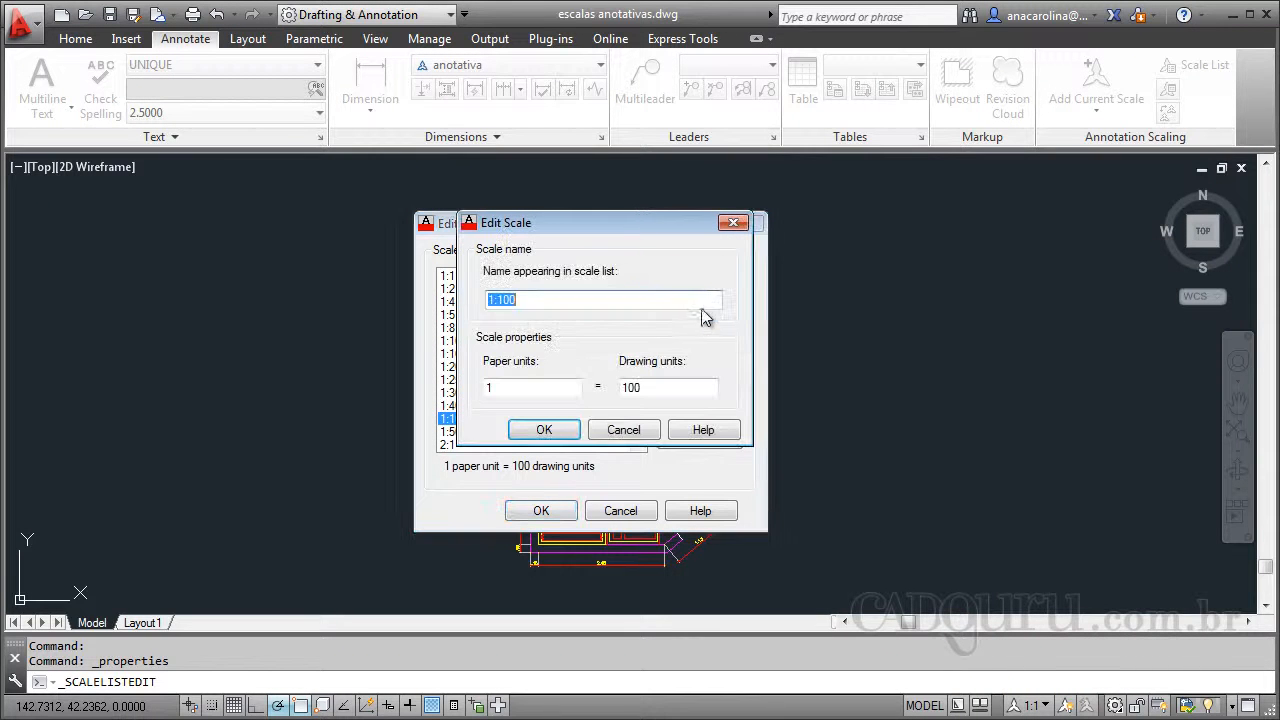
pyautogui.click(532, 390)
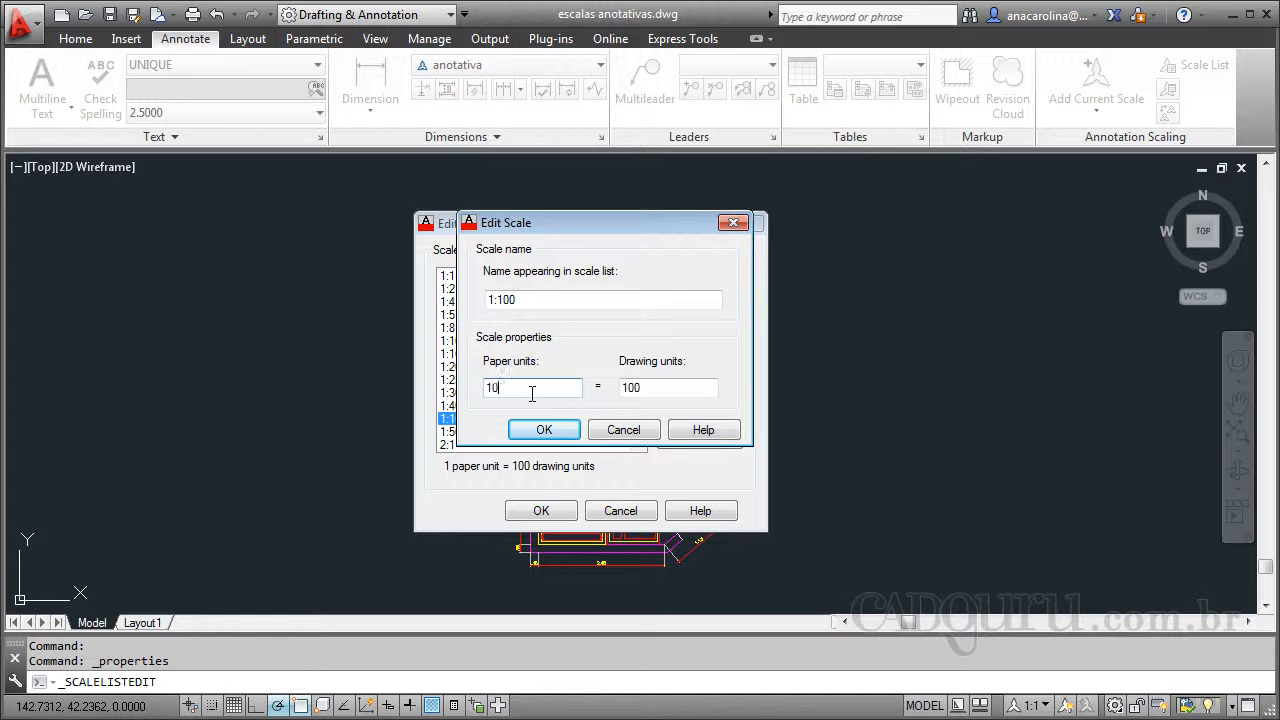
pyautogui.click(543, 429)
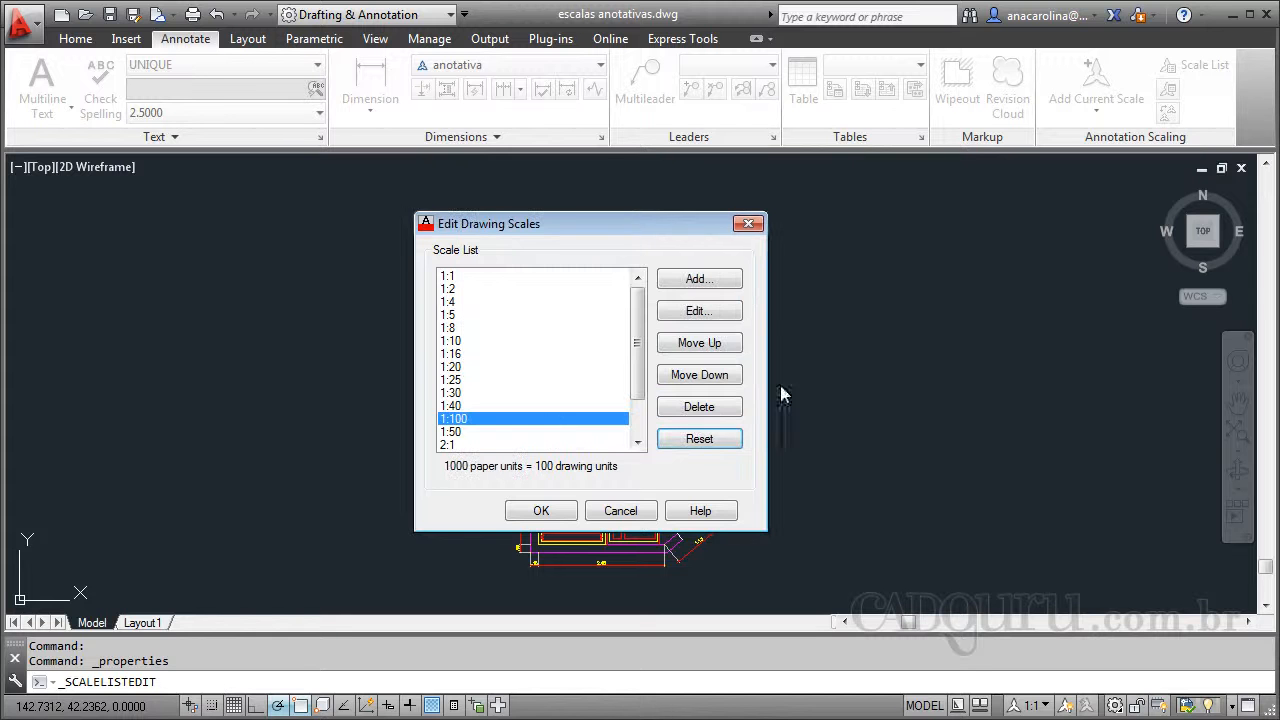
pyautogui.click(541, 511)
# Step: Set the current annotation scale to 1:50 and inspect the dimensions above the floor plan
pyautogui.scroll(-2, 643, 286)
pyautogui.scroll(4, 677, 443)
pyautogui.scroll(3, 652, 546)
pyautogui.scroll(-3, 663, 286)
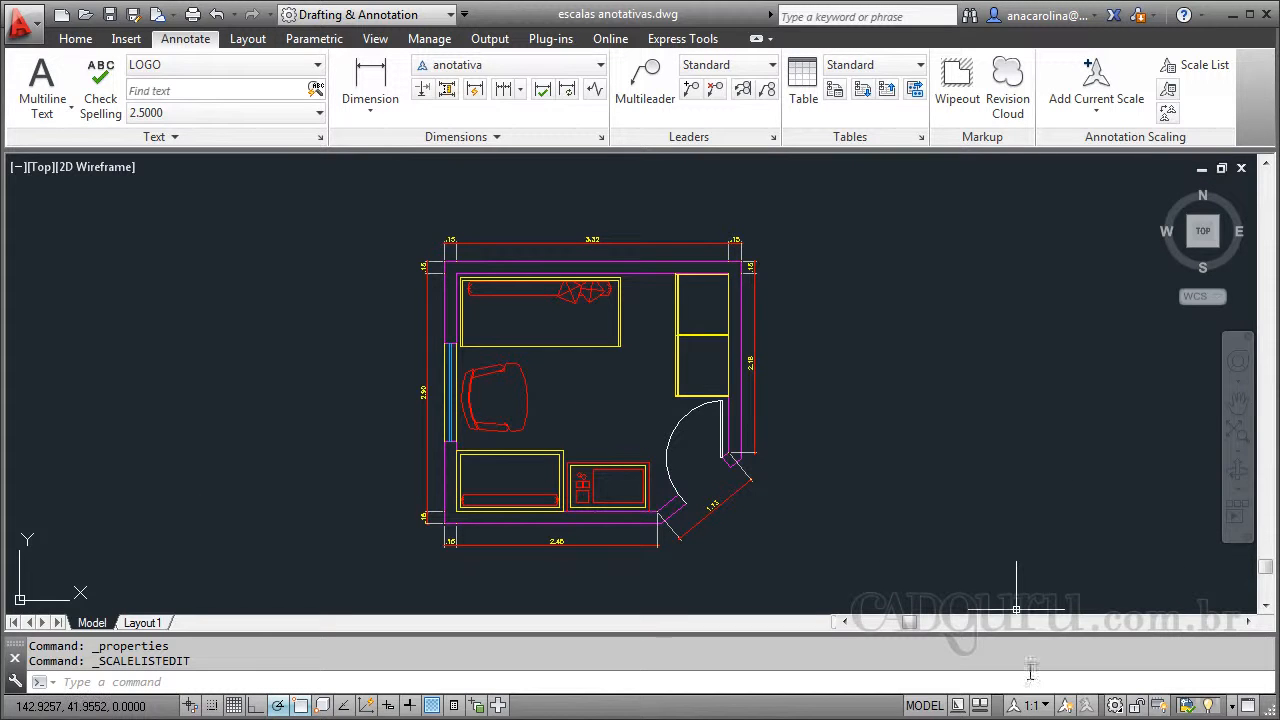
pyautogui.click(1031, 710)
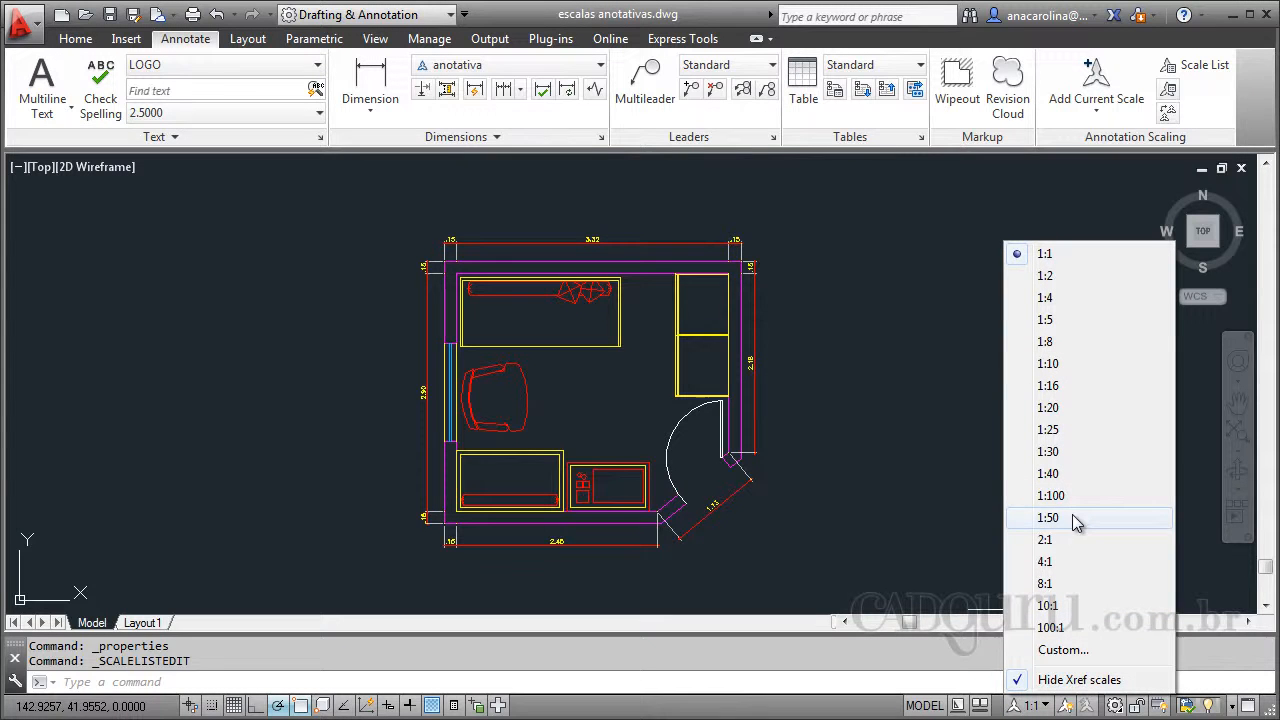
pyautogui.click(1073, 520)
pyautogui.scroll(5, 640, 222)
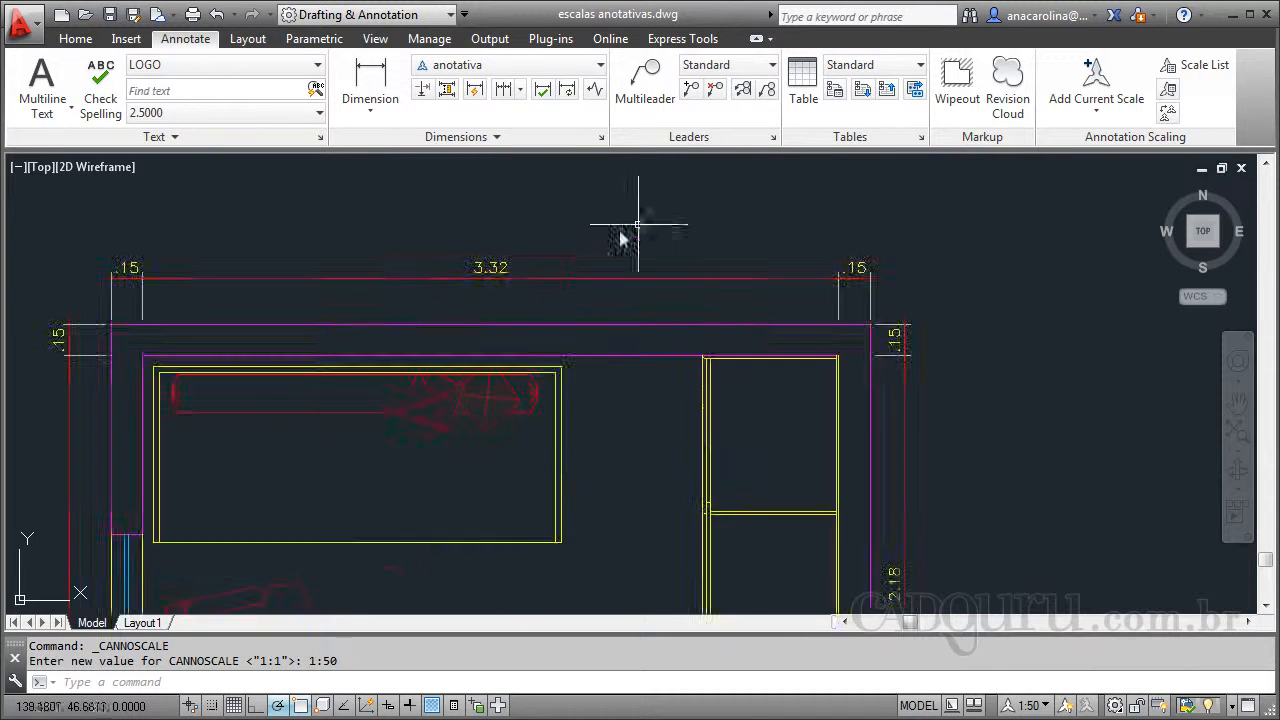
pyautogui.scroll(-2, 617, 274)
# Step: Set the current annotation scale to 1:20 and check the floor plan's dimension text size
pyautogui.click(1041, 706)
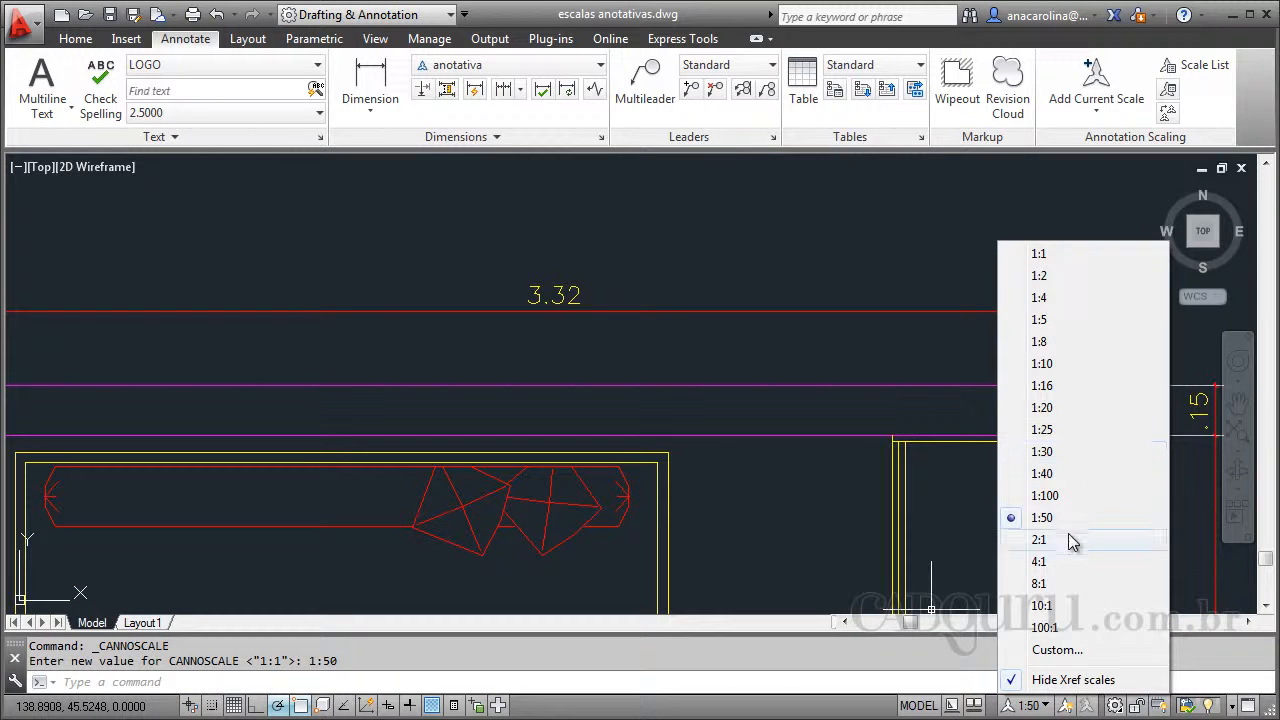
pyautogui.click(1042, 408)
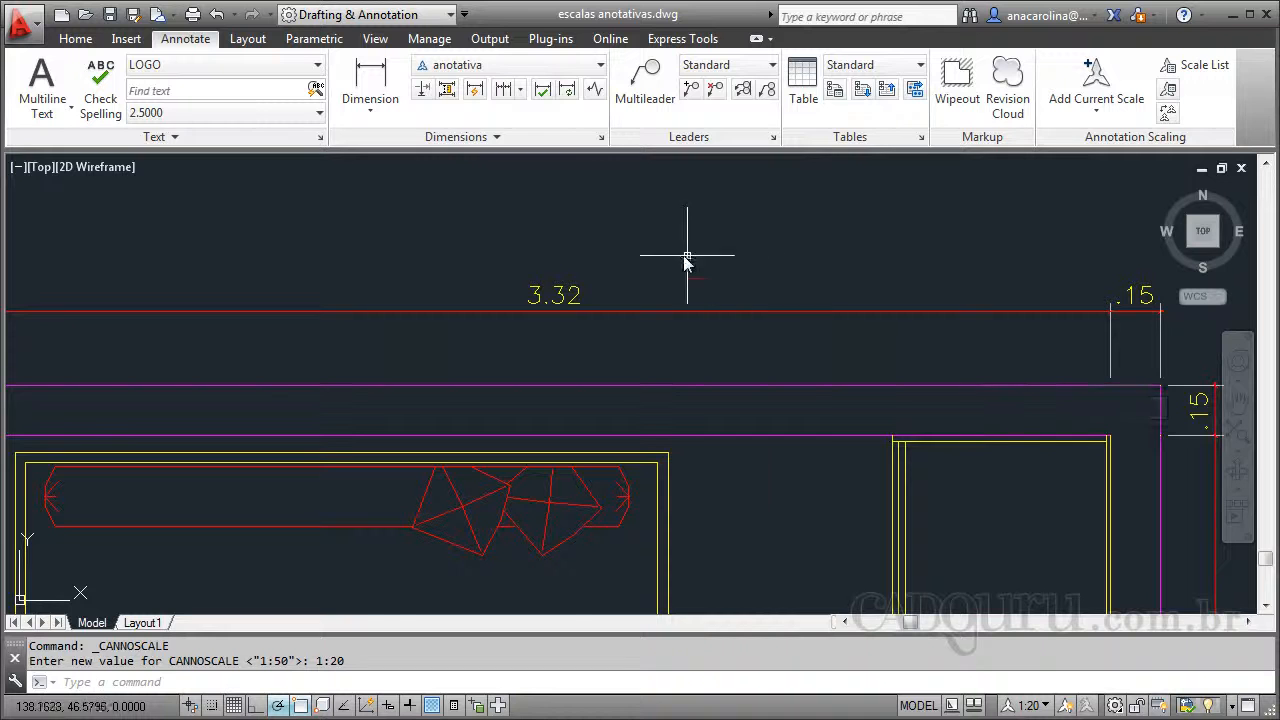
pyautogui.scroll(-3, 690, 300)
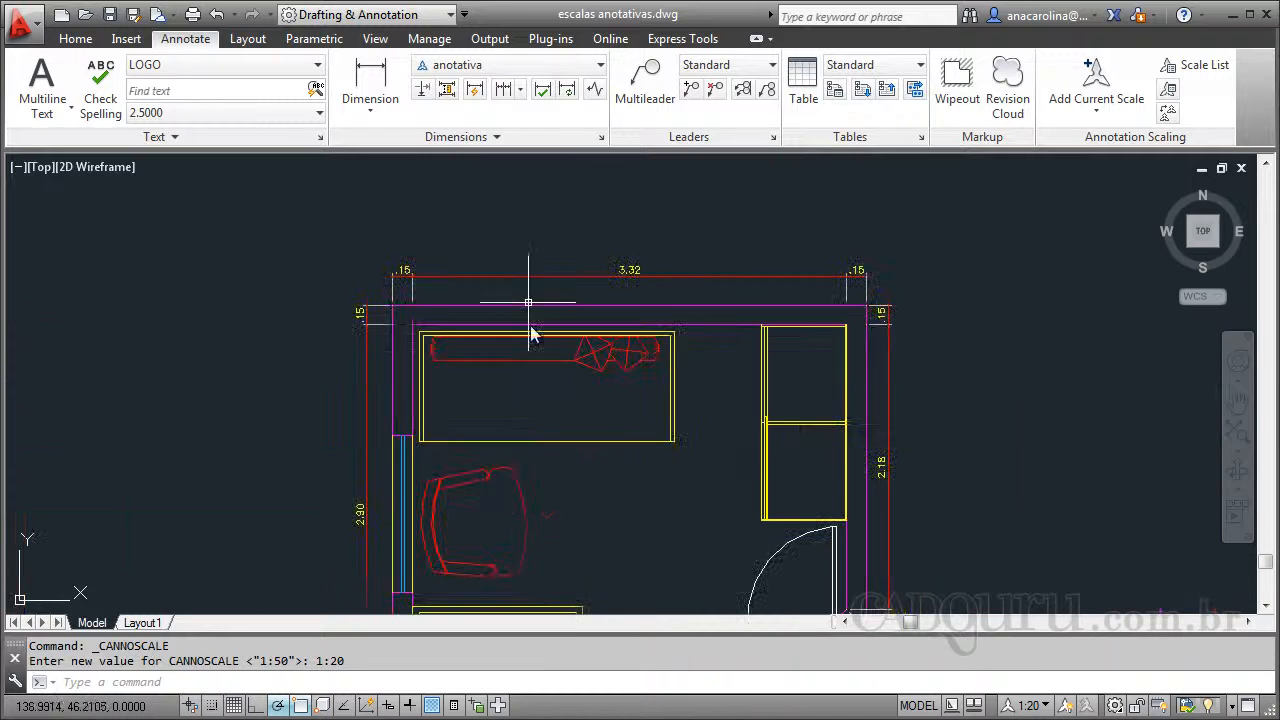
# Step: Set the current annotation scale to 1:25 and examine the size of the dimension text around the plan
pyautogui.click(1030, 705)
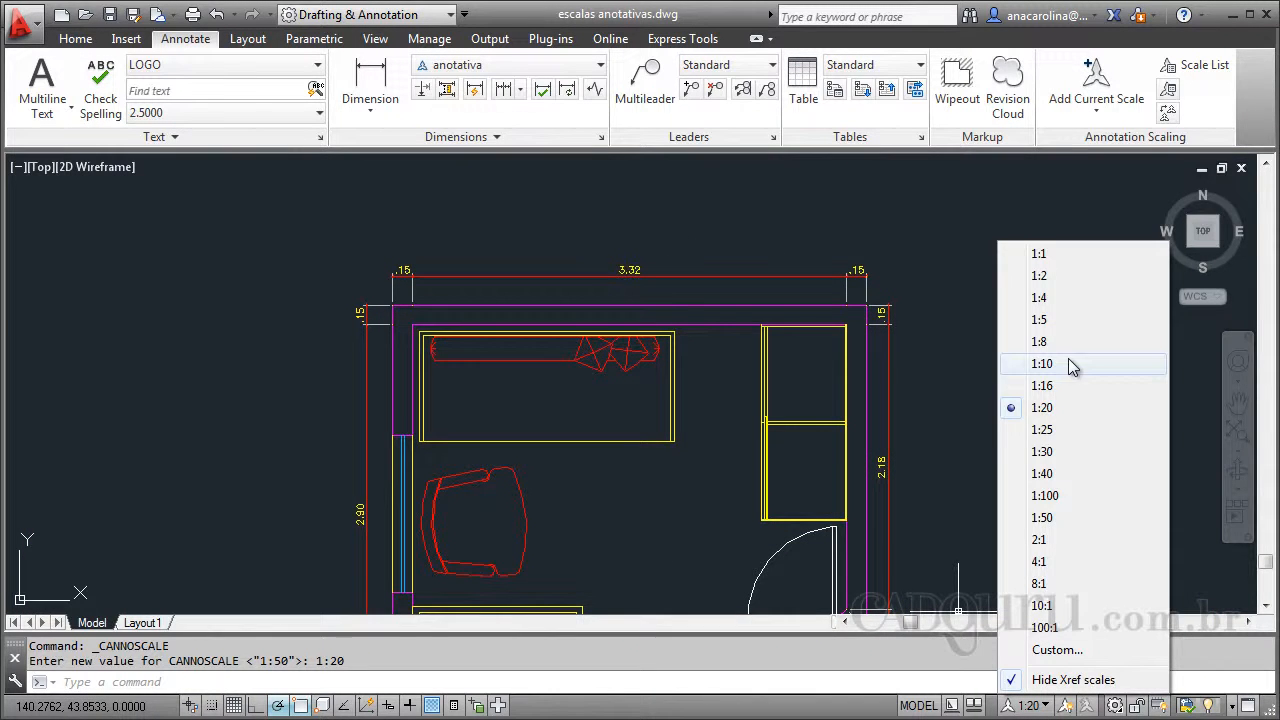
pyautogui.click(1042, 429)
pyautogui.scroll(5, 589, 263)
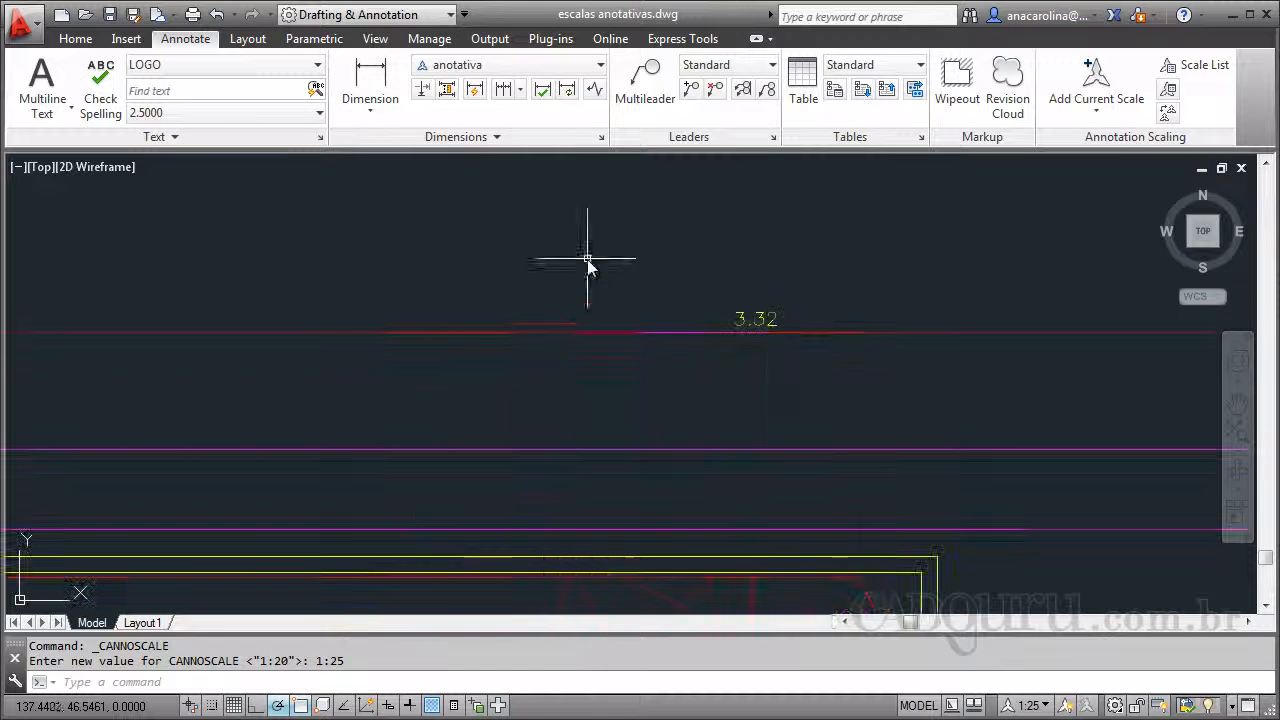
pyautogui.scroll(-3, 780, 335)
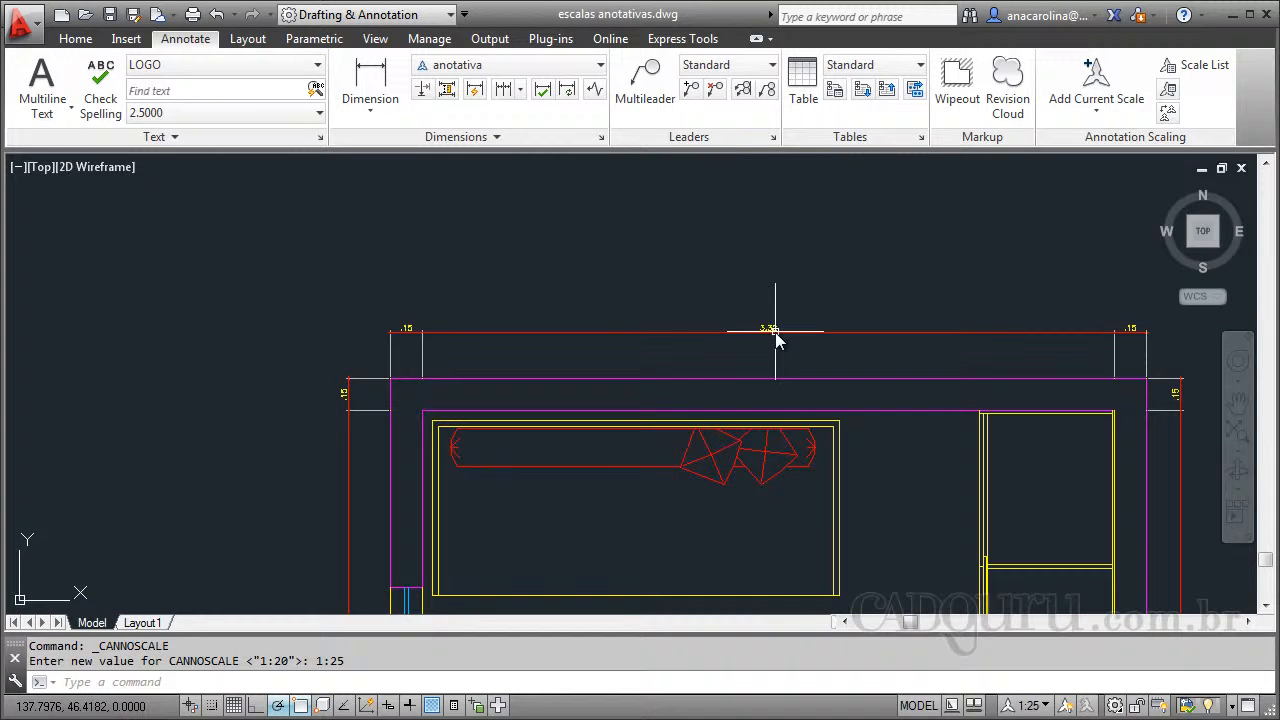
pyautogui.scroll(-2, 428, 214)
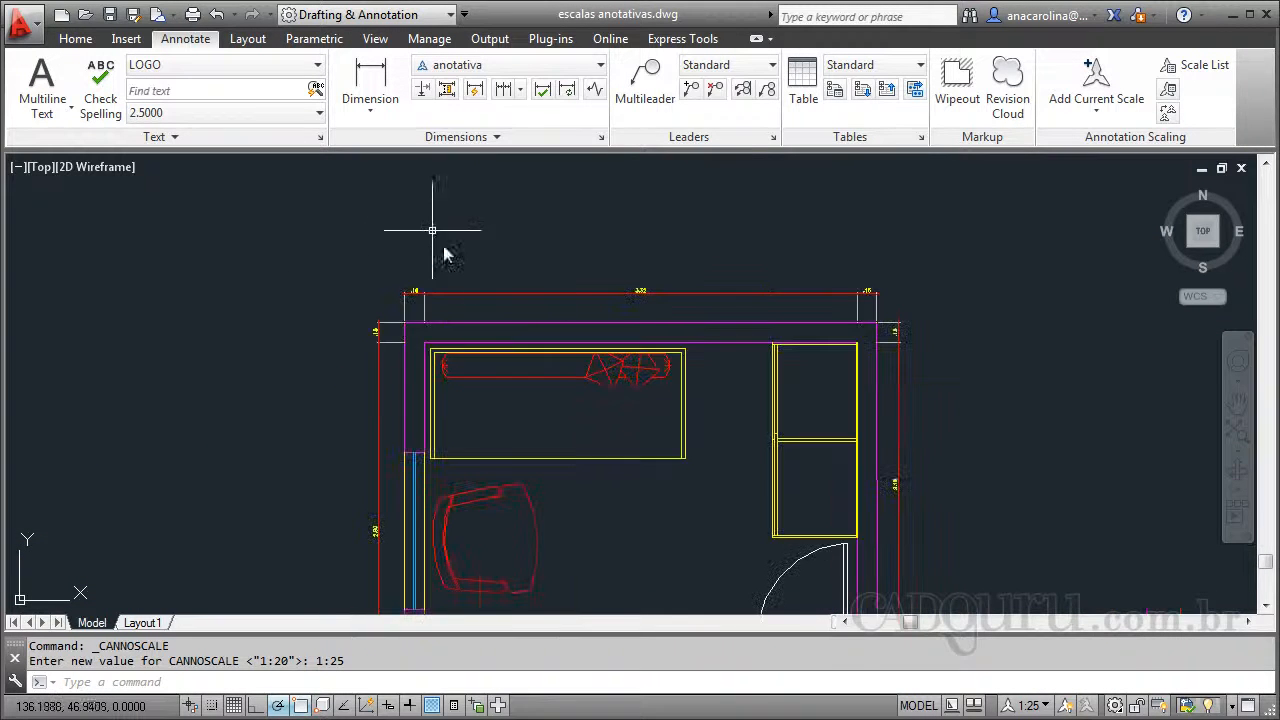
# Step: Return the current annotation scale to 1:50 and review the dimensions around the whole floor plan
pyautogui.click(1033, 705)
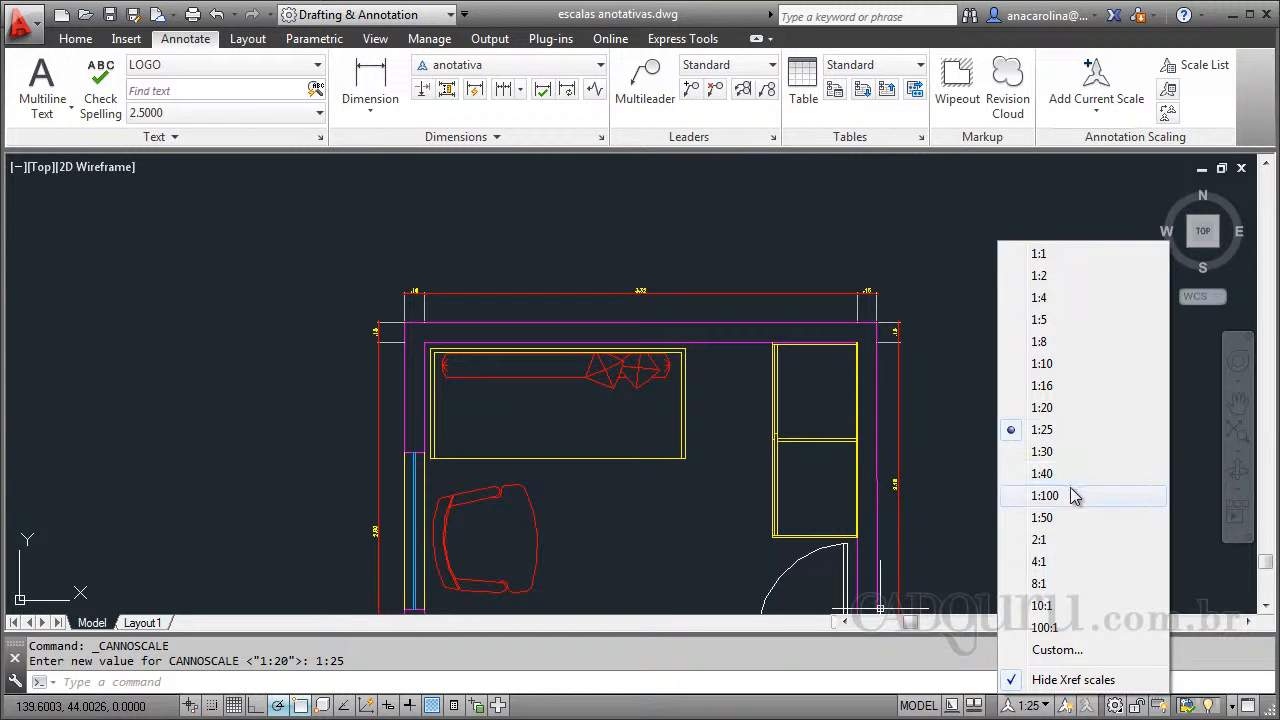
pyautogui.click(1055, 518)
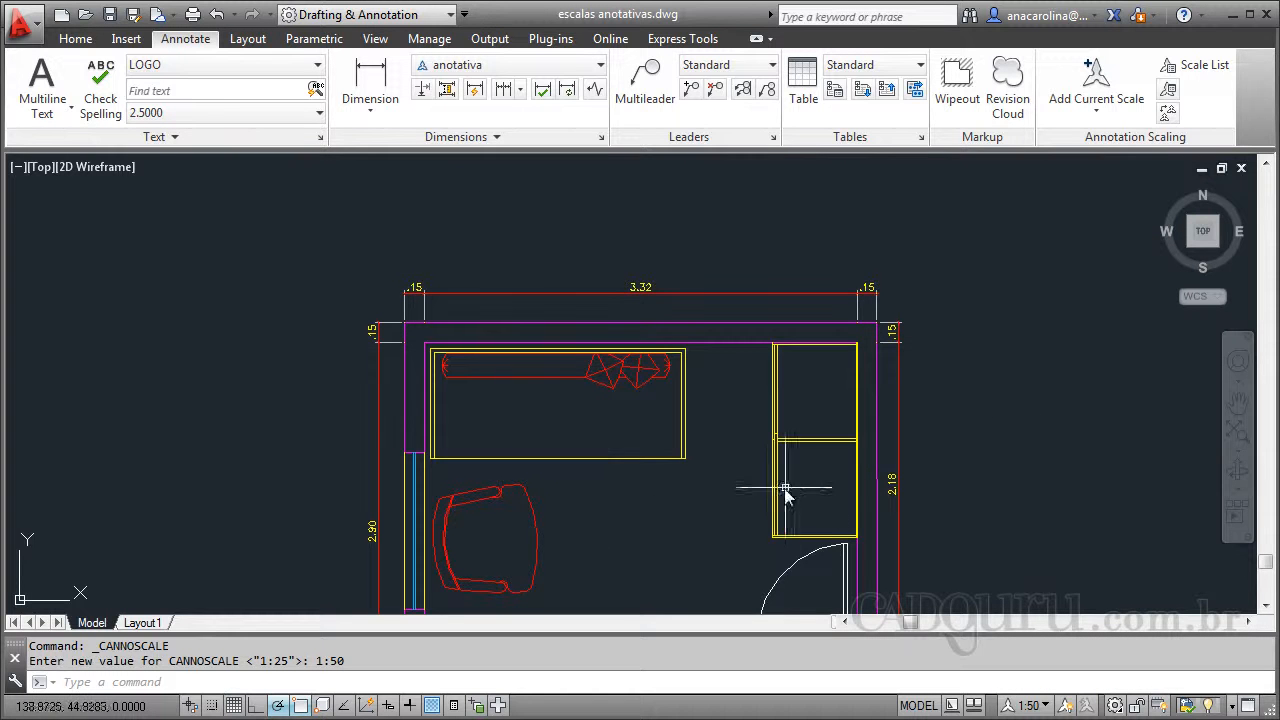
pyautogui.scroll(-2, 517, 263)
pyautogui.scroll(2, 583, 534)
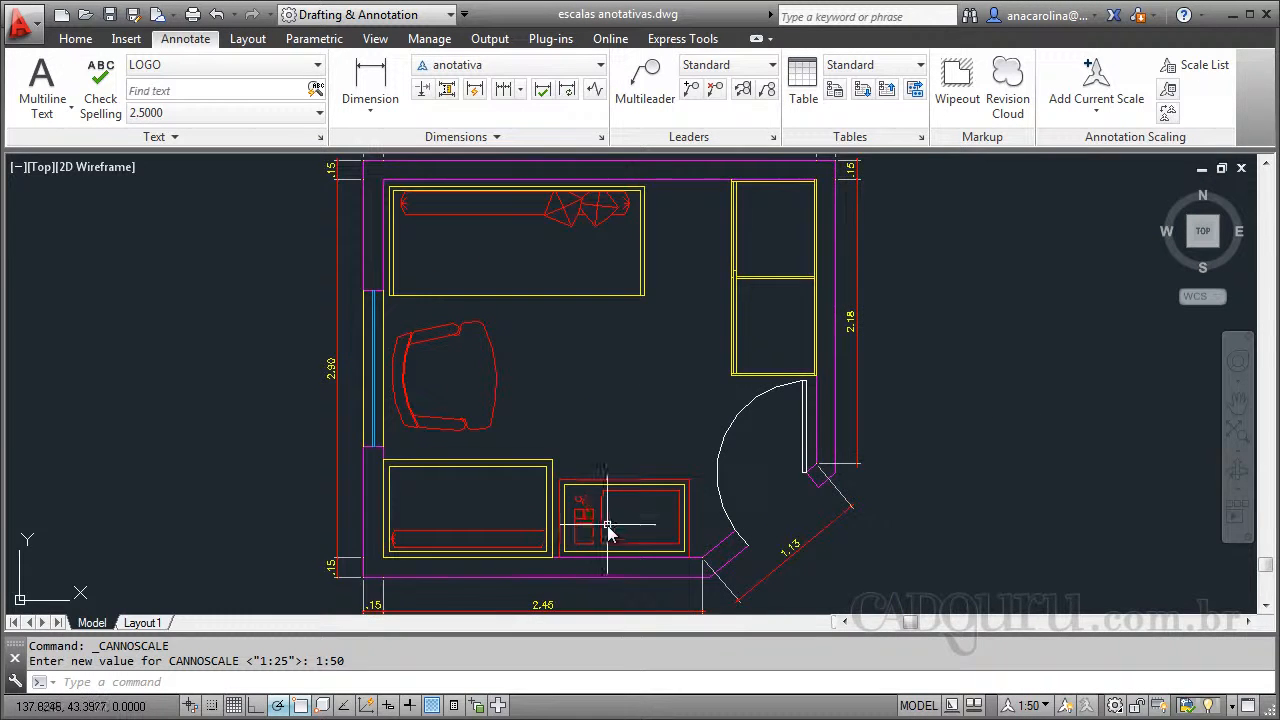
pyautogui.scroll(-2, 614, 503)
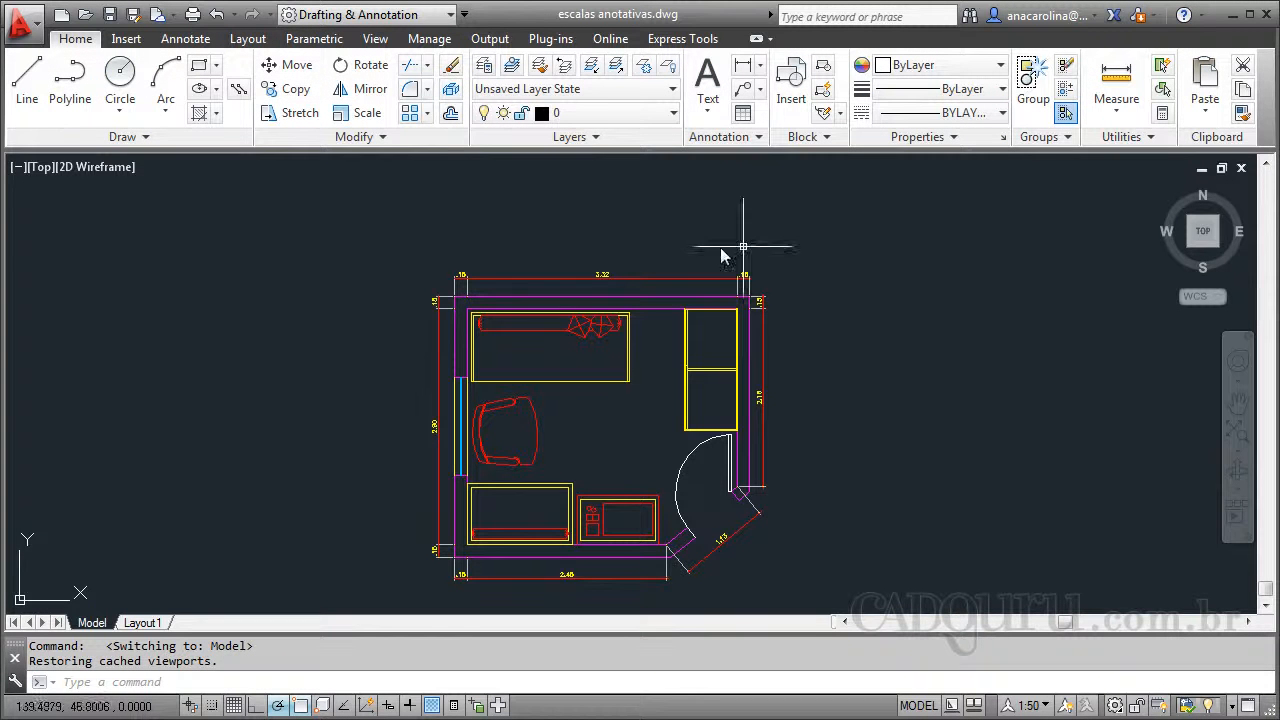
# Step: Create a rectangular viewport in the upper-left area of the Layout1 sheet
pyautogui.click(142, 623)
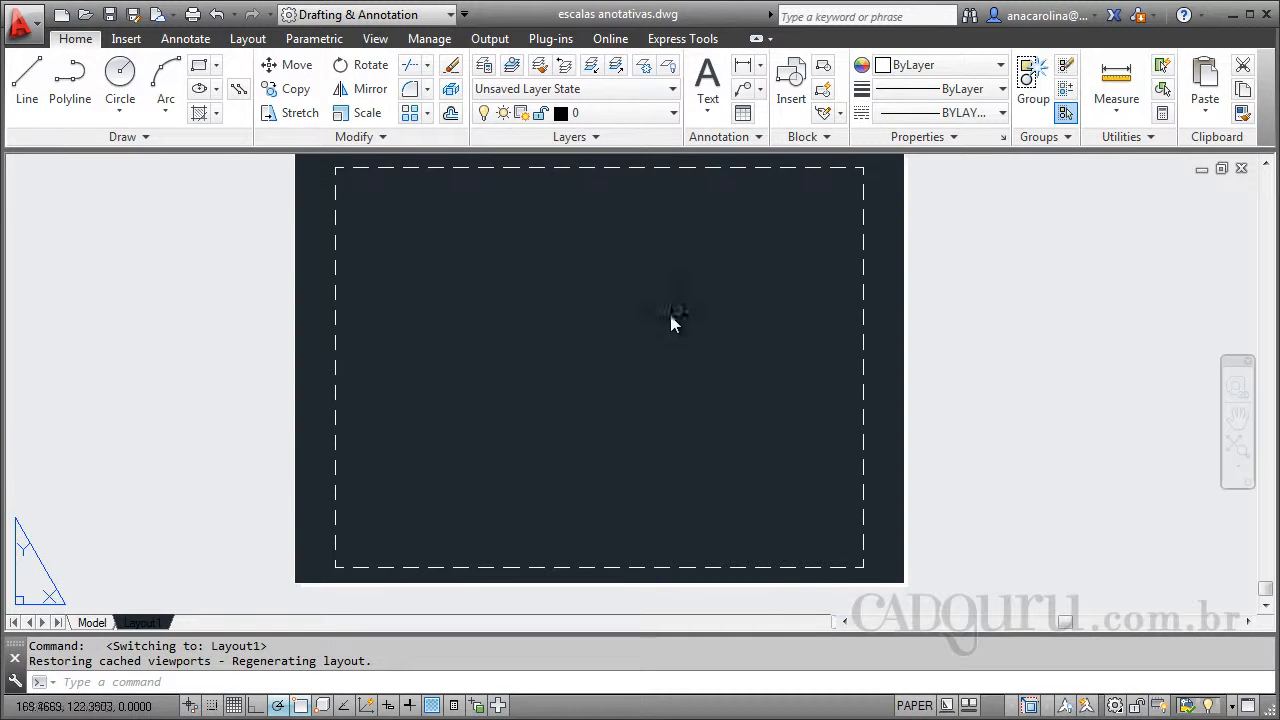
pyautogui.click(246, 39)
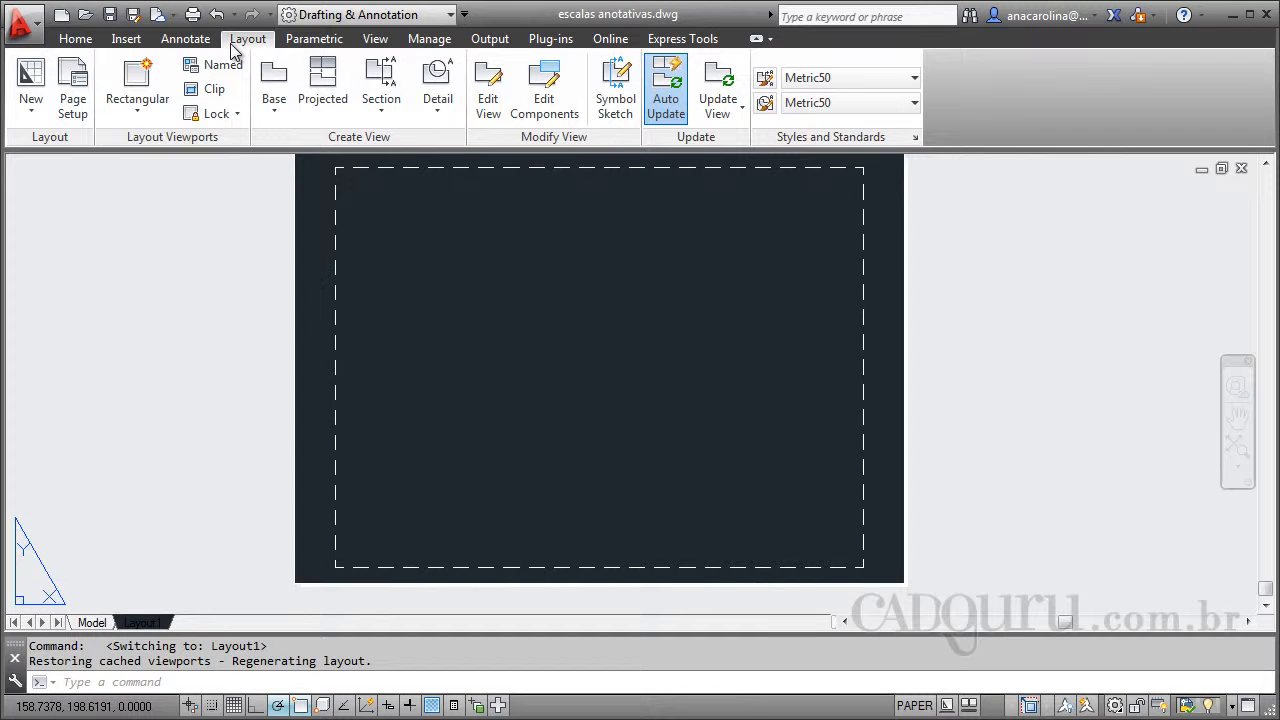
pyautogui.click(130, 105)
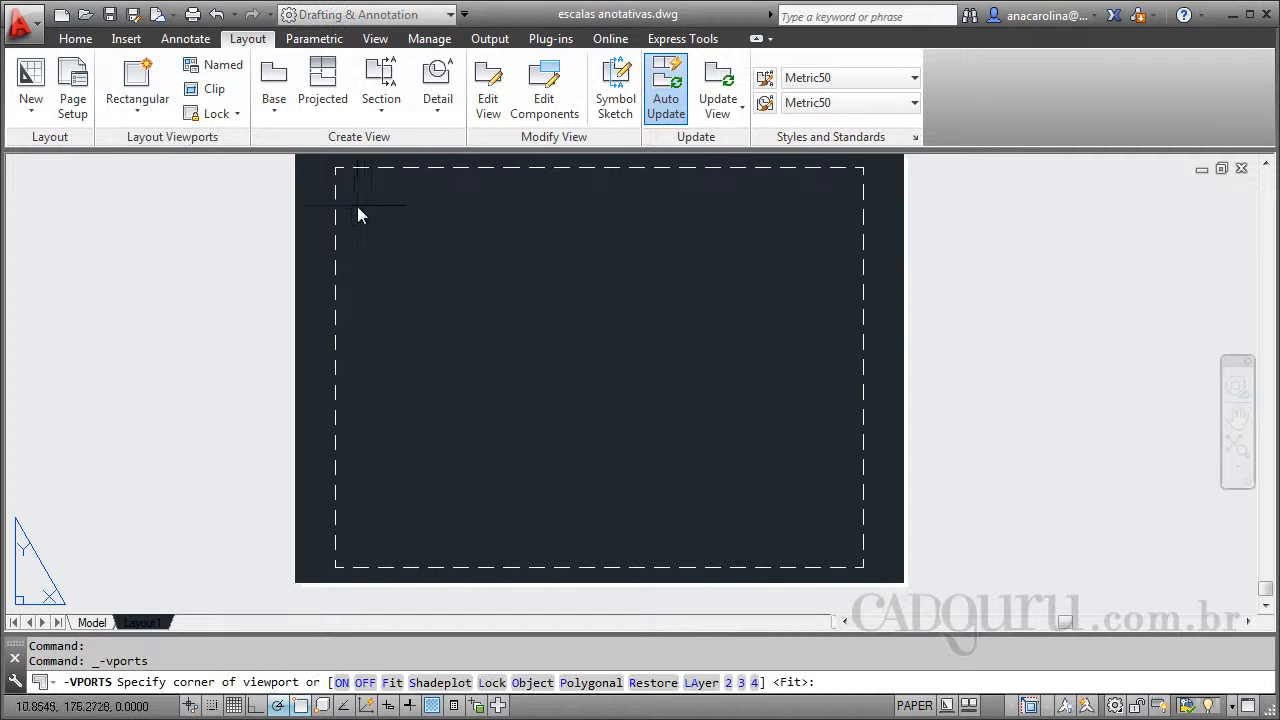
pyautogui.click(381, 191)
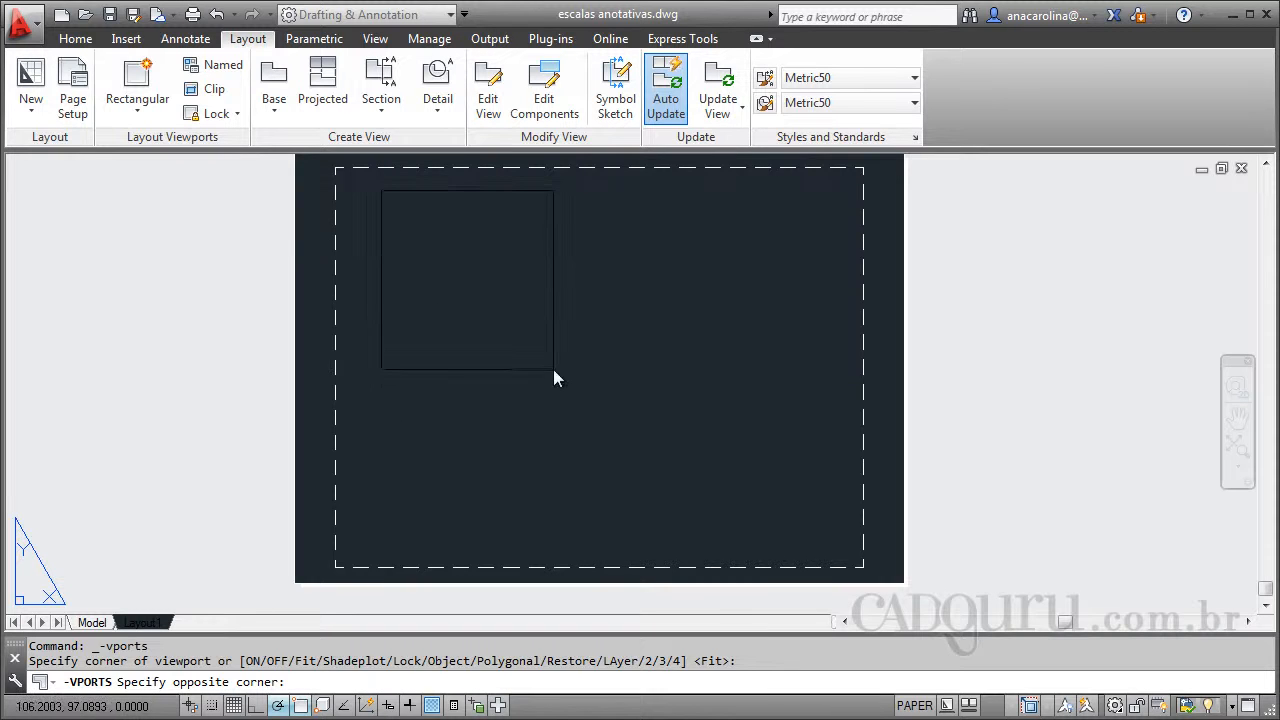
pyautogui.click(553, 368)
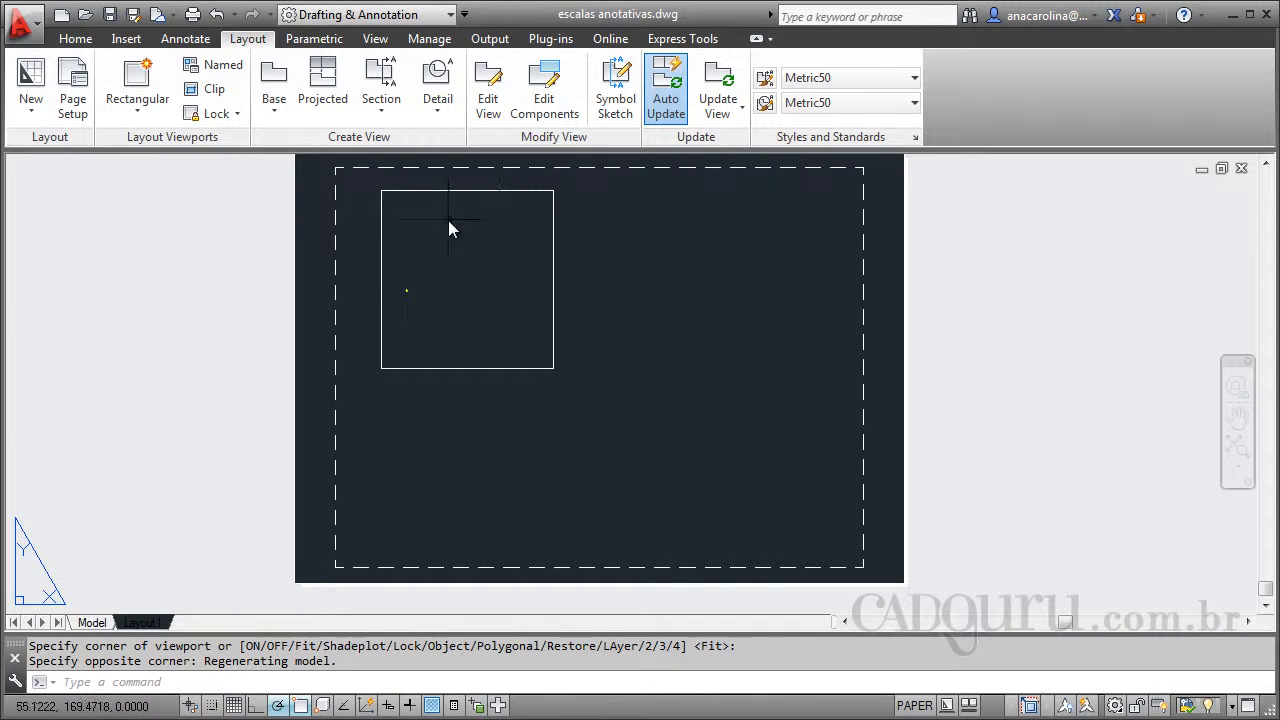
# Step: Bring the floor plan into view inside the new viewport and return to paper space
pyautogui.doubleClick(449, 295)
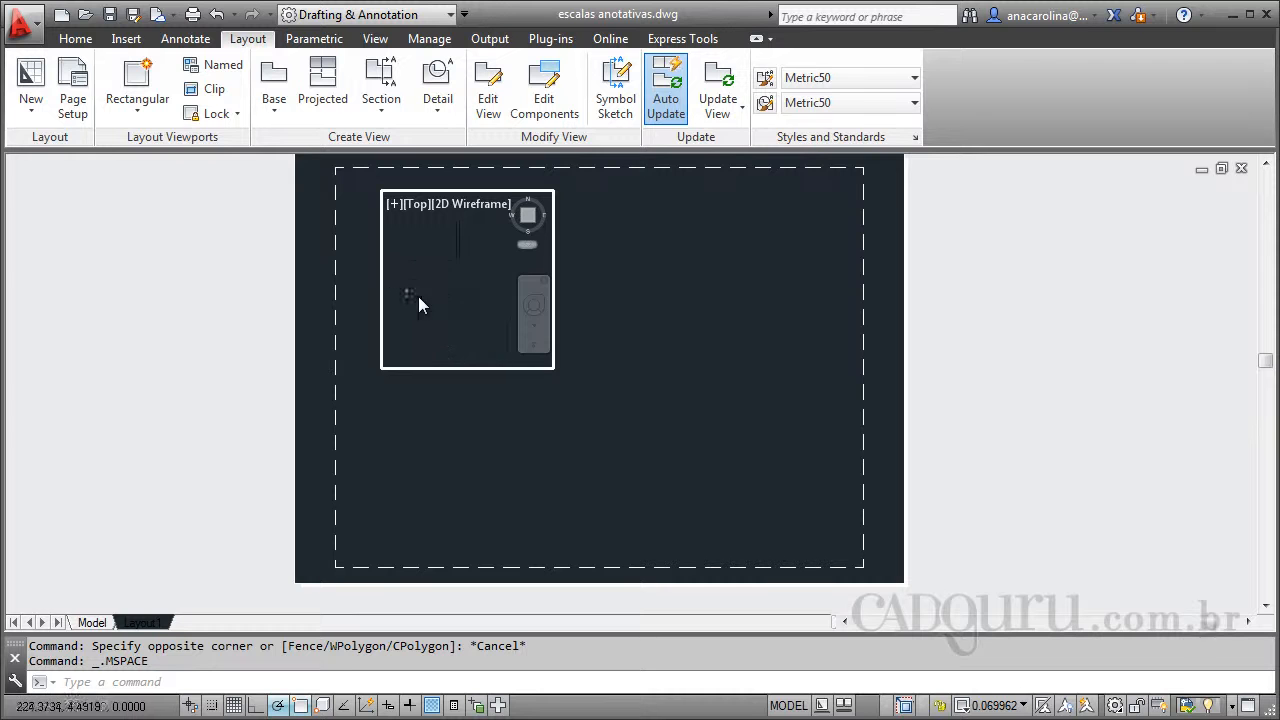
pyautogui.scroll(-5, 460, 272)
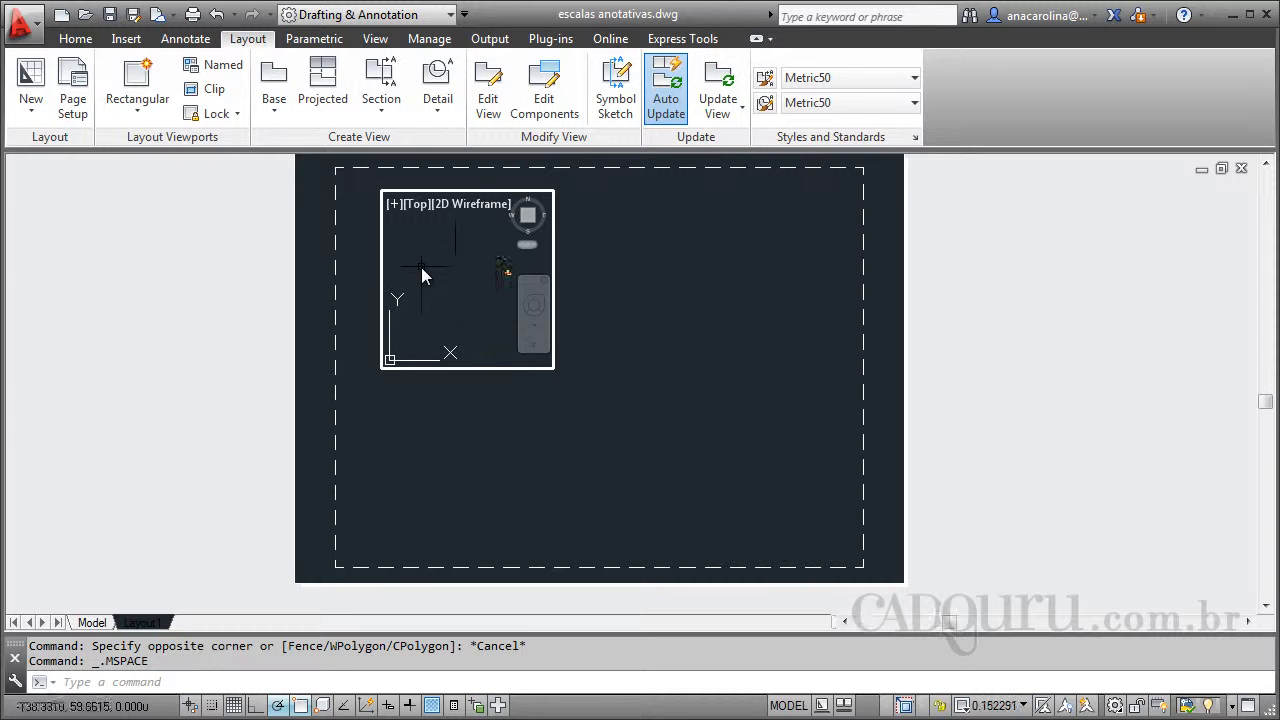
pyautogui.scroll(9, 514, 277)
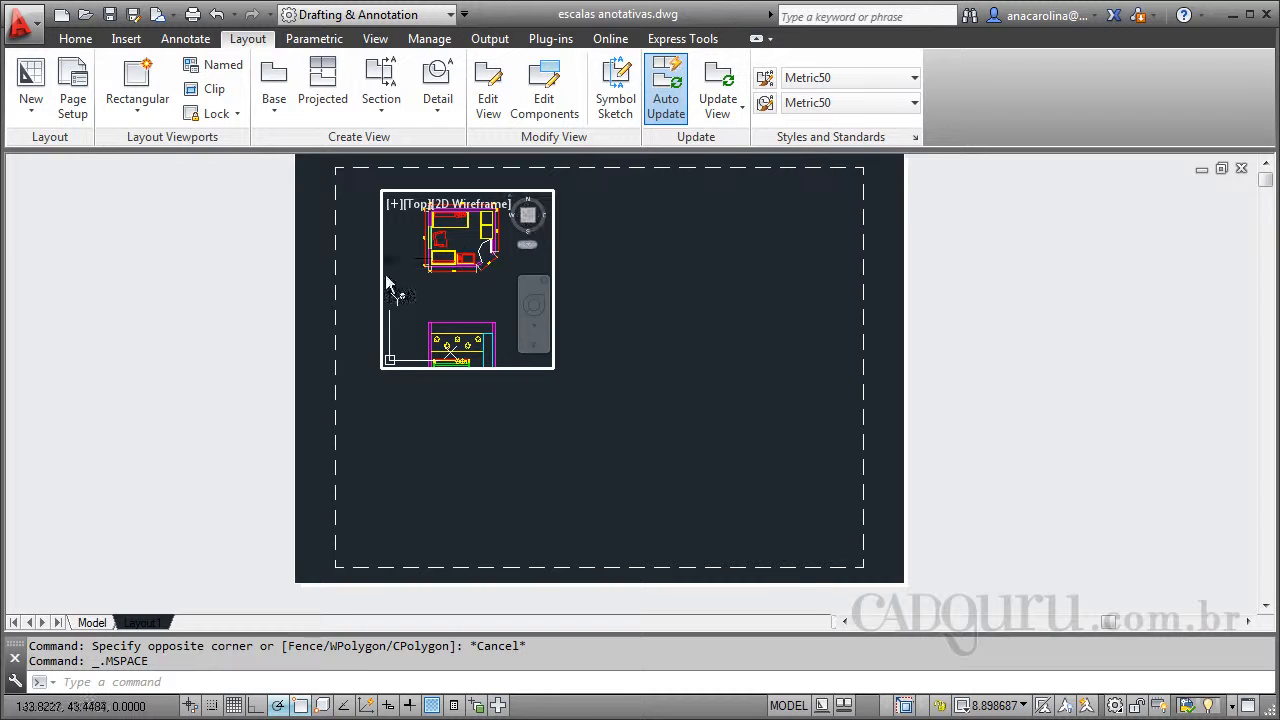
pyautogui.doubleClick(623, 297)
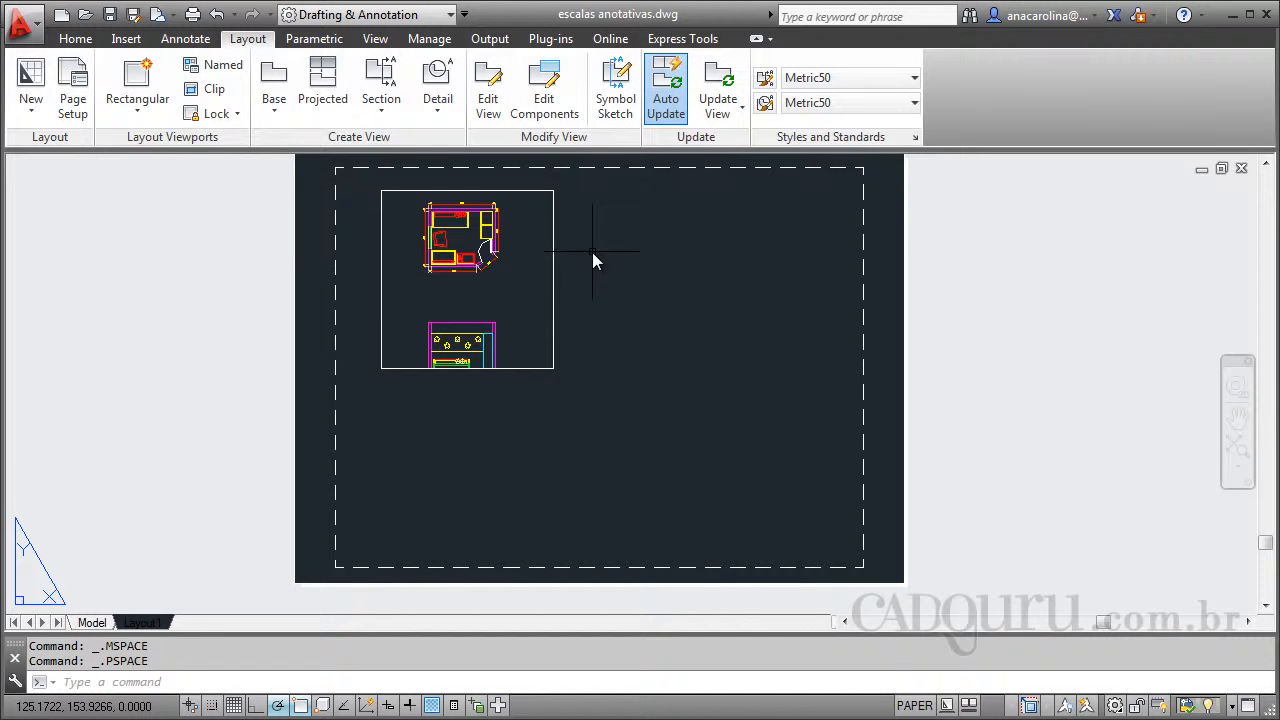
# Step: Set the floor plan viewport's scale to 1:50
pyautogui.click(640, 270)
pyautogui.click(529, 338)
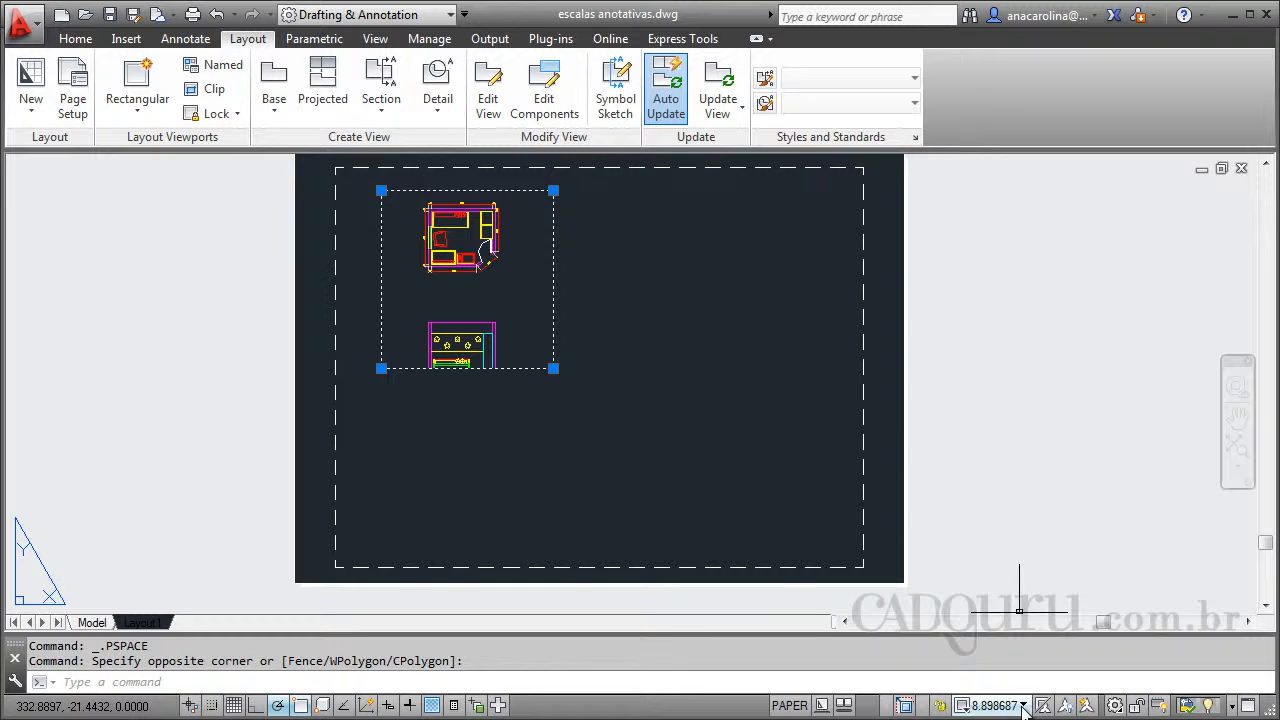
pyautogui.click(1023, 706)
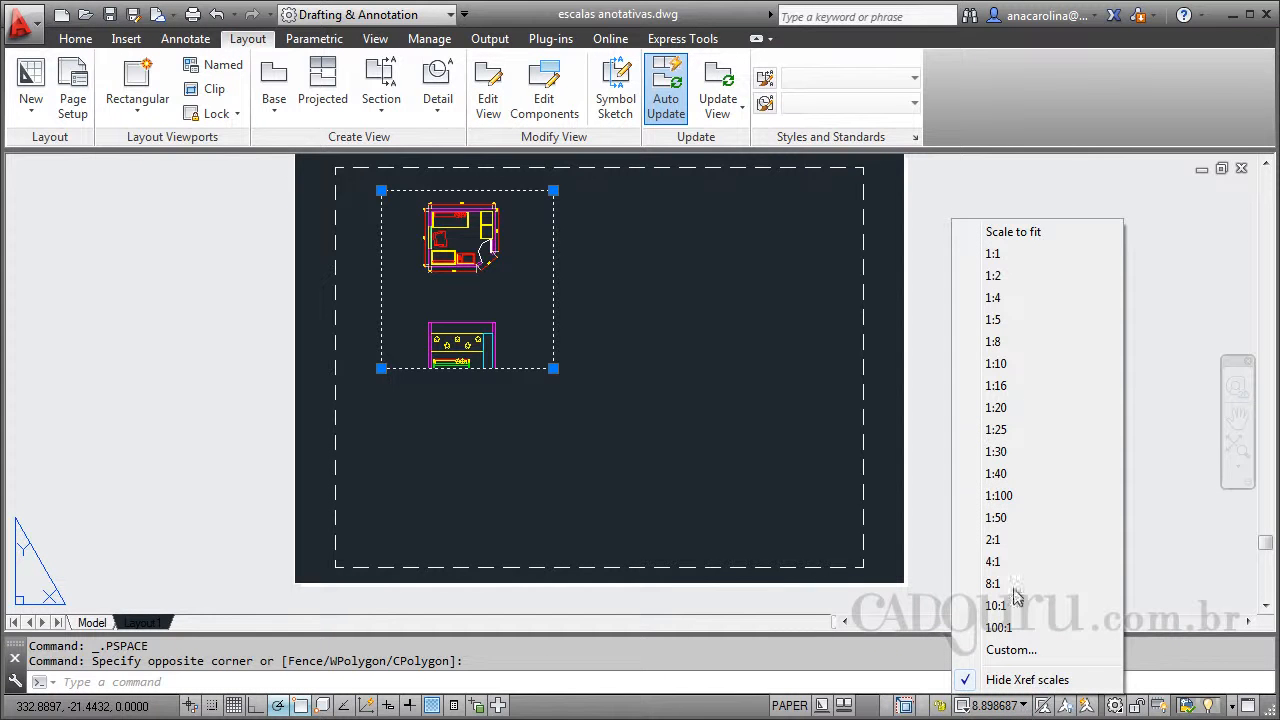
pyautogui.click(1006, 520)
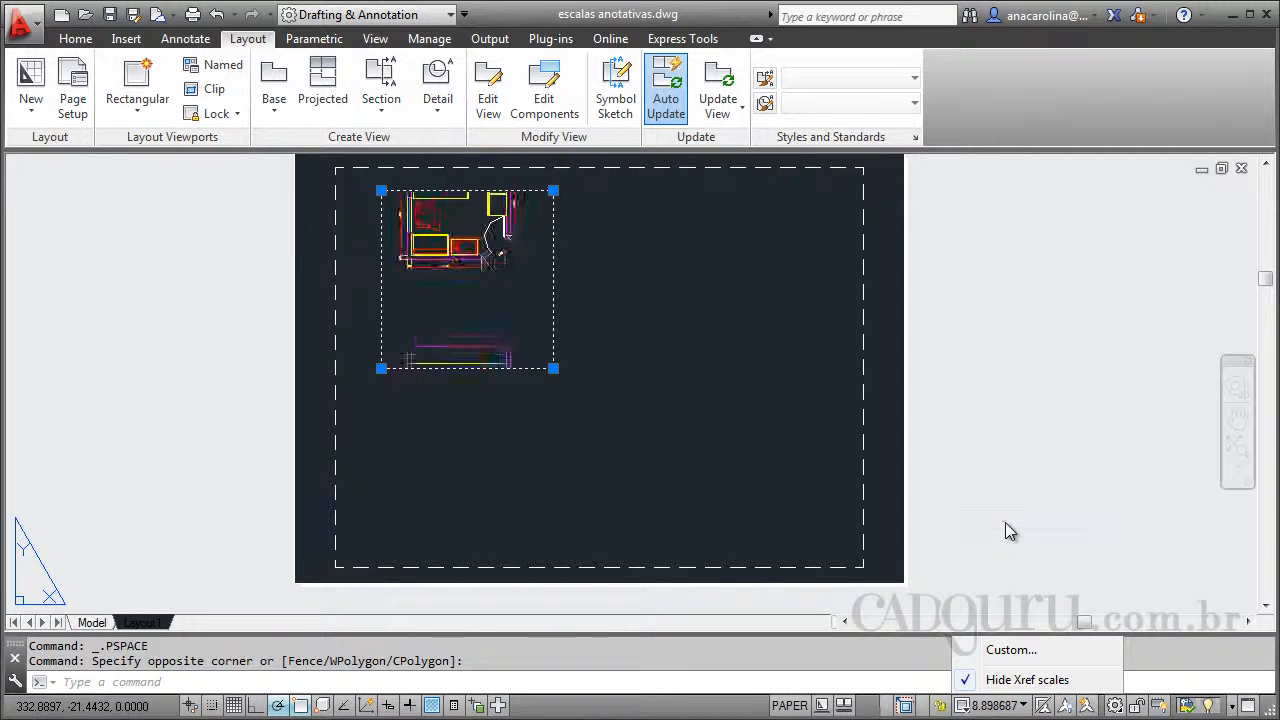
# Step: Shift the drawing inside the 1:50 viewport so the whole dimensioned floor plan fits its frame, and return to paper space
pyautogui.doubleClick(473, 300)
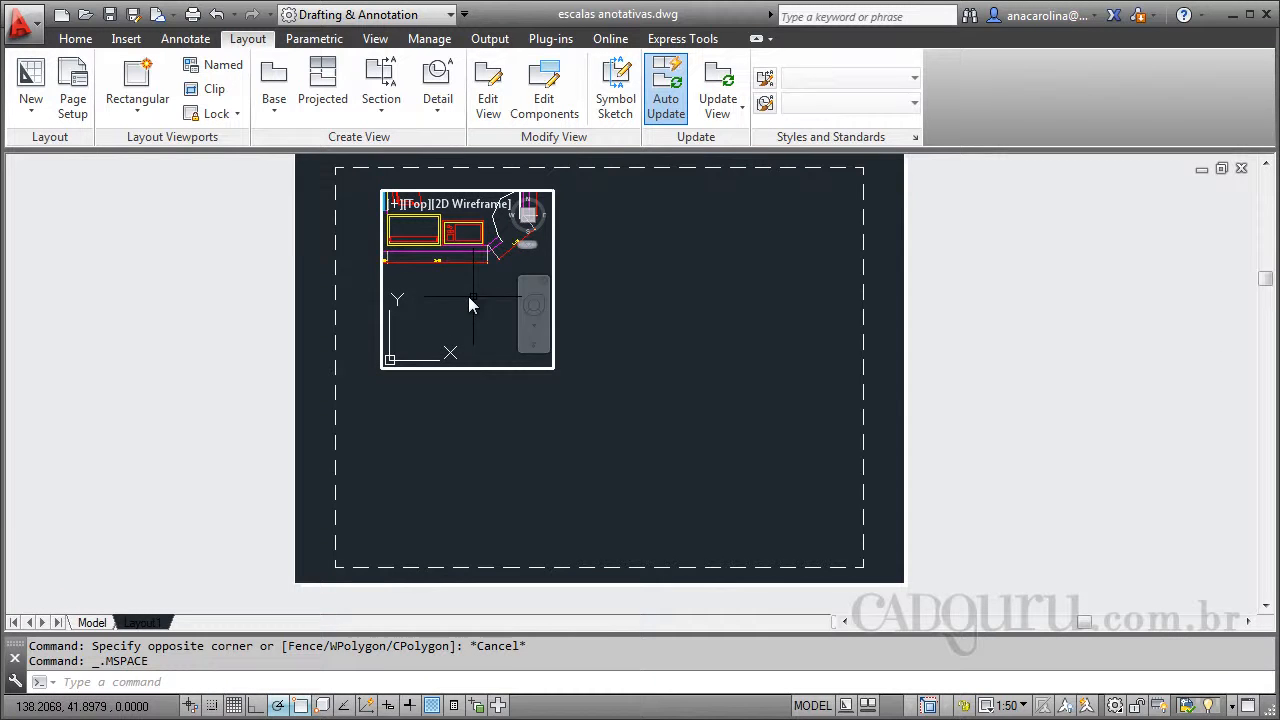
pyautogui.write('p')
pyautogui.press('Return')
pyautogui.moveTo(467, 288); pyautogui.dragTo(461, 356)
pyautogui.rightClick(499, 439)
pyautogui.click(545, 455)
pyautogui.doubleClick(542, 429)
pyautogui.scroll(4, 474, 216)
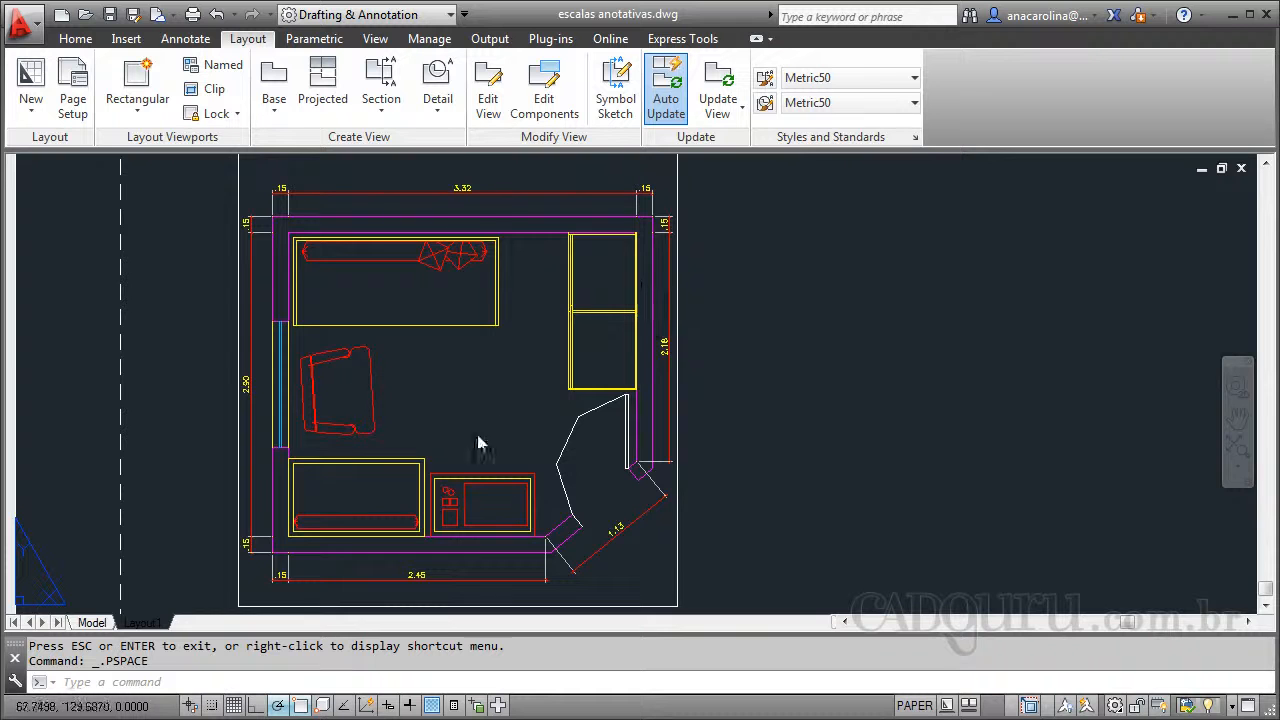
pyautogui.scroll(-2, 525, 450)
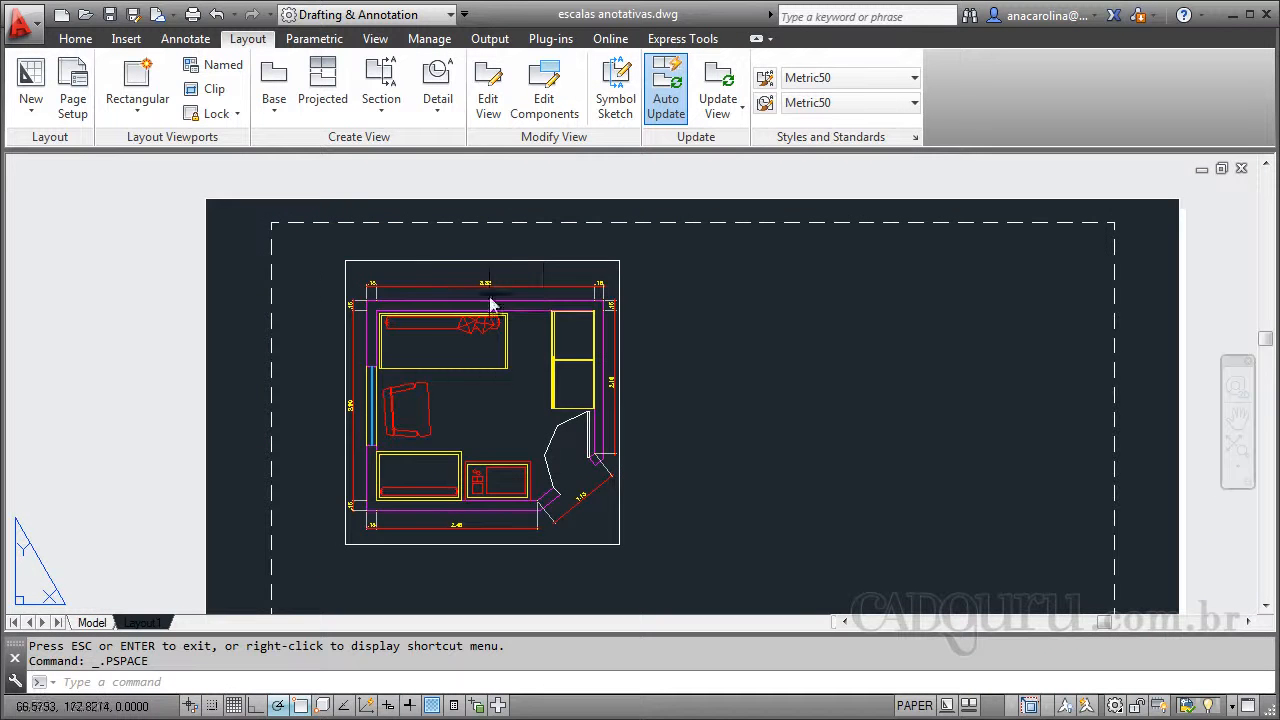
pyautogui.scroll(-2, 300, 284)
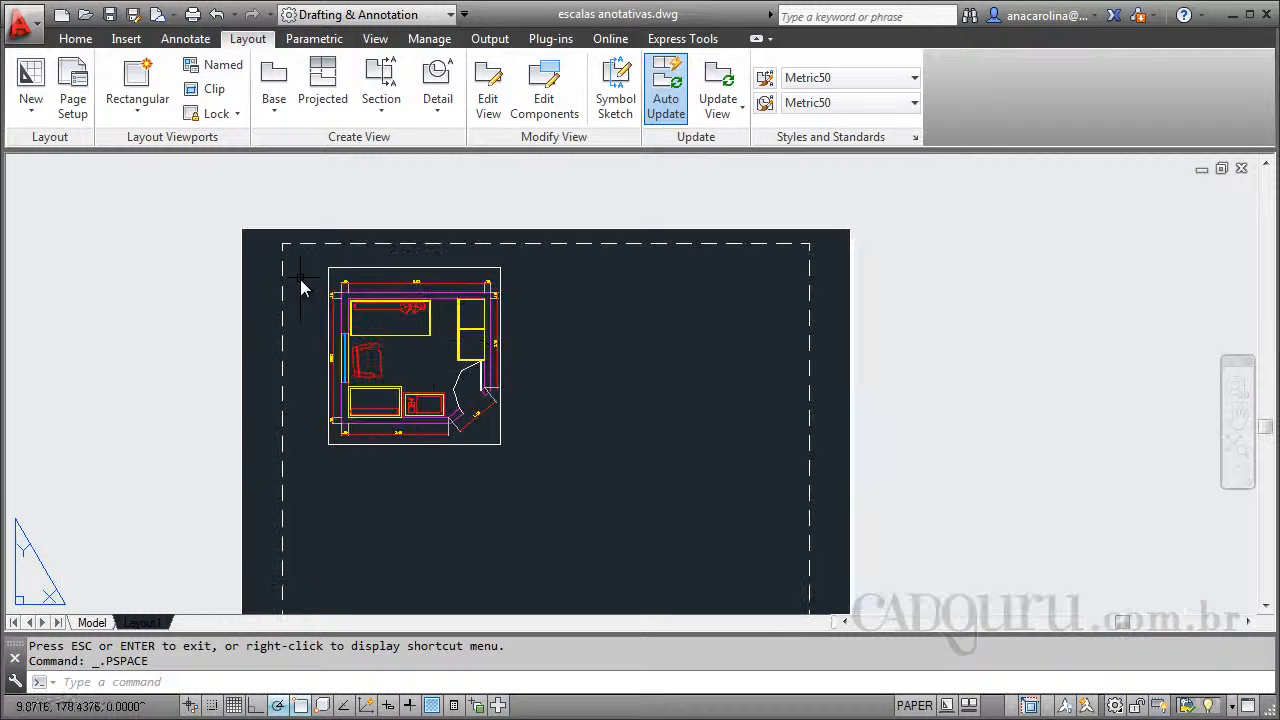
# Step: Copy the 1:50 viewport horizontally to the empty area right of the original
pyautogui.click(500, 366)
pyautogui.write('c')
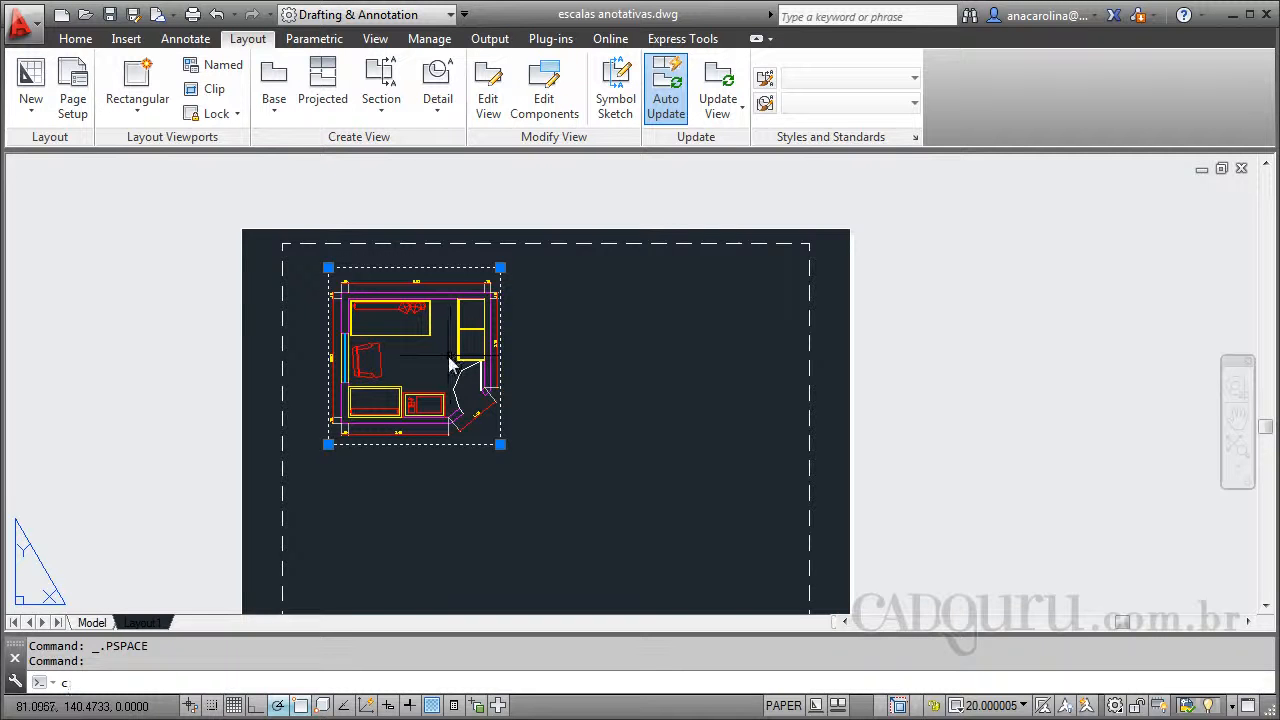
pyautogui.write('o')
pyautogui.press('Return')
pyautogui.click(401, 368)
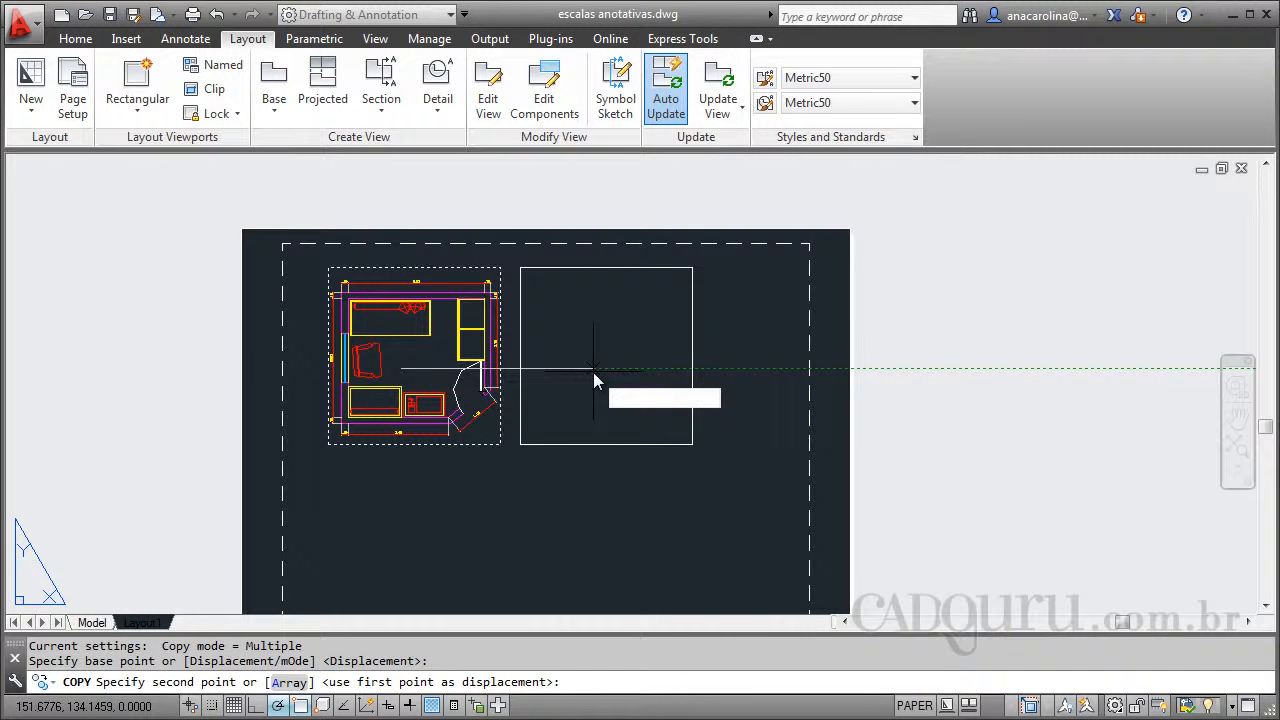
pyautogui.click(590, 372)
pyautogui.press('Return')
# Step: Enlarge the copied viewport by stretching its lower-right corner close to the sheet's lower-right printable margin
pyautogui.scroll(-2, 451, 300)
pyautogui.click(609, 374)
pyautogui.click(594, 404)
pyautogui.click(600, 403)
pyautogui.click(593, 383)
pyautogui.click(593, 380)
pyautogui.scroll(6, 599, 394)
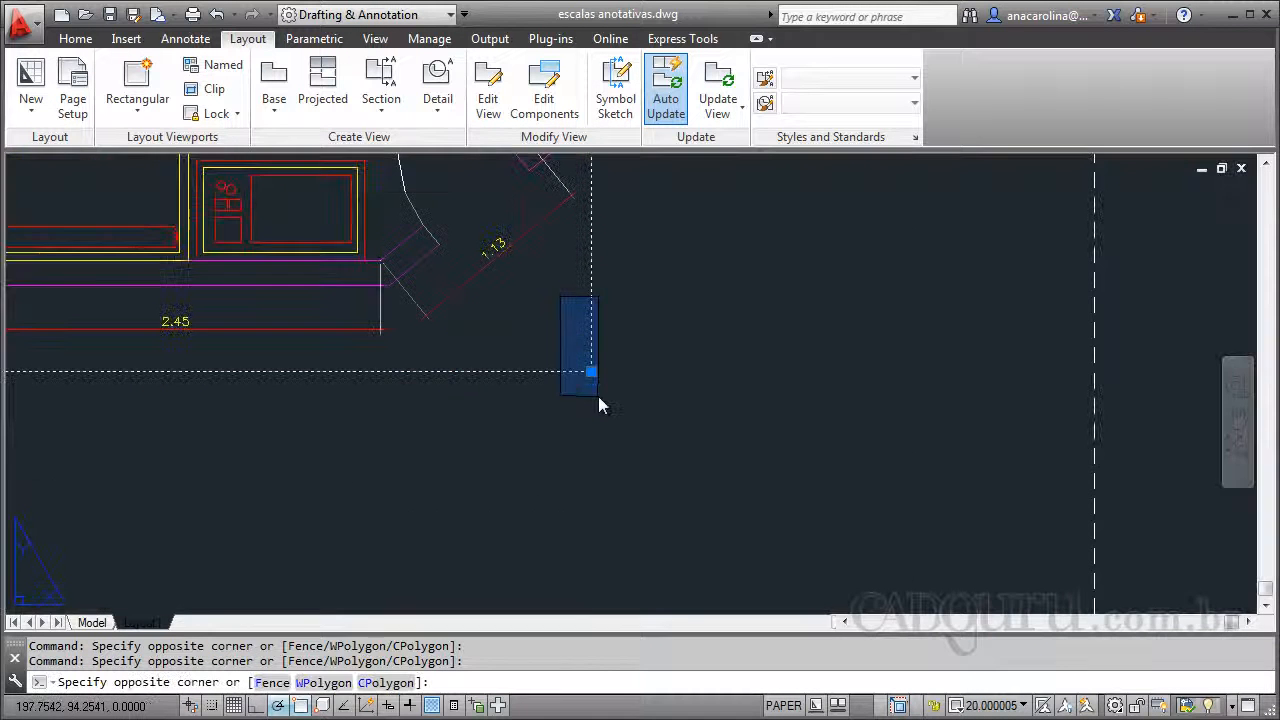
pyautogui.click(604, 368)
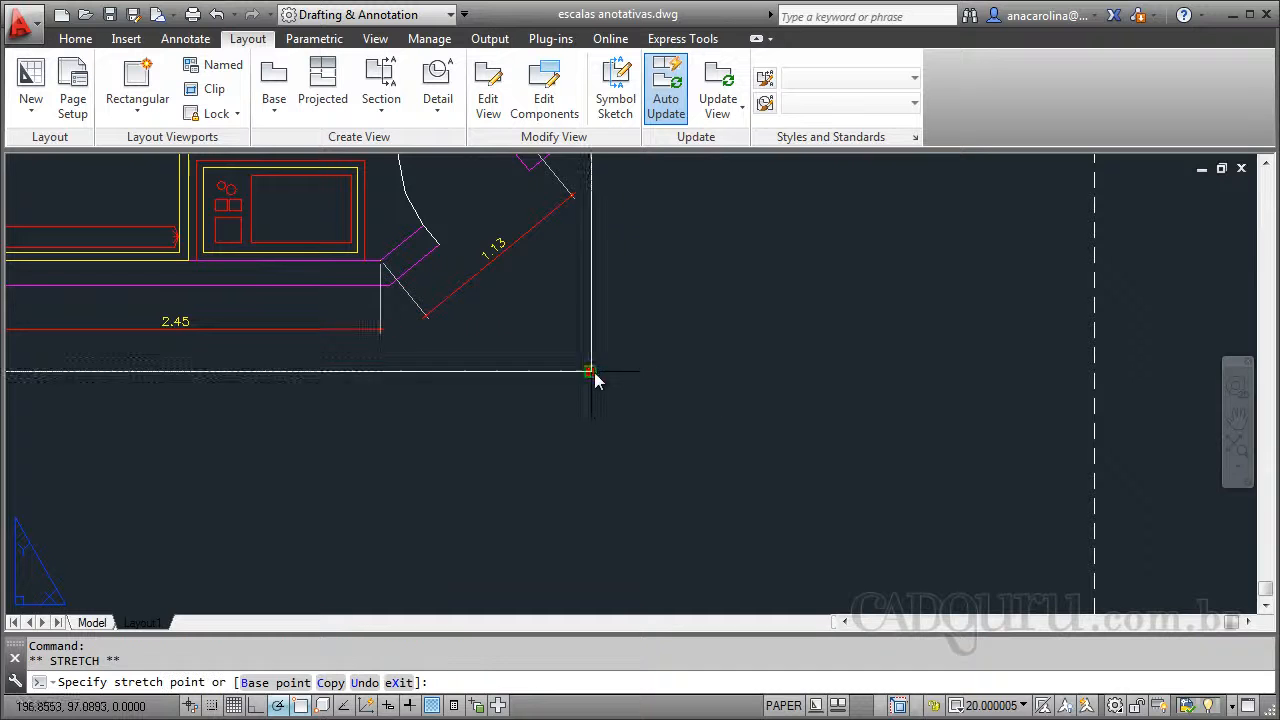
pyautogui.click(590, 371)
pyautogui.scroll(-8, 592, 372)
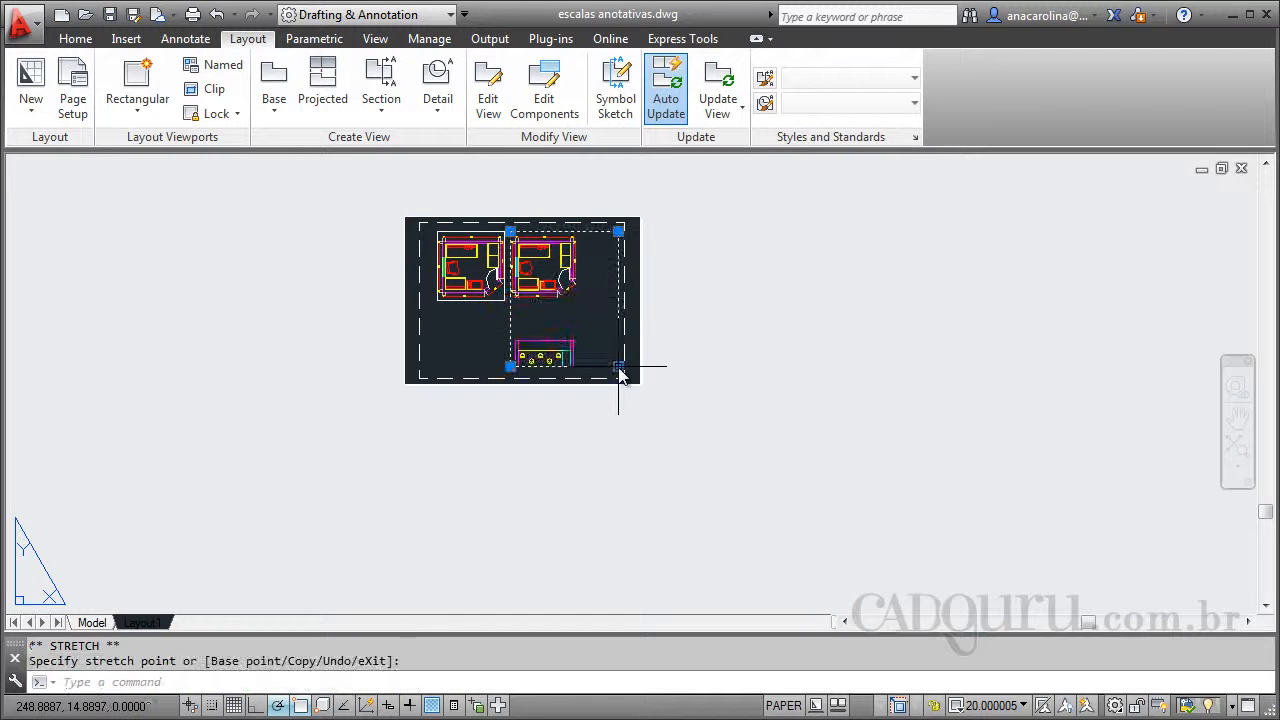
pyautogui.scroll(4, 588, 298)
pyautogui.scroll(-2, 585, 388)
pyautogui.scroll(2, 545, 285)
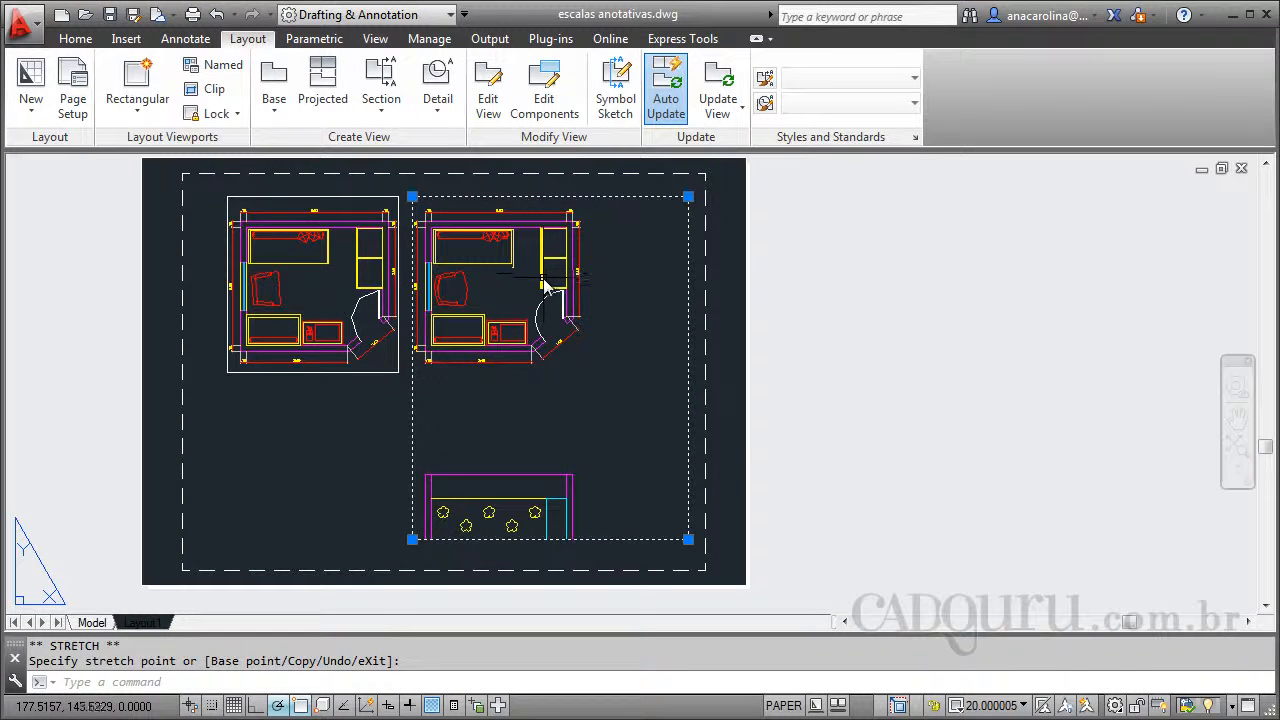
# Step: Try a 1:25 scale on the enlarged viewport, examine its dimension text and undo the scale change
pyautogui.click(1000, 705)
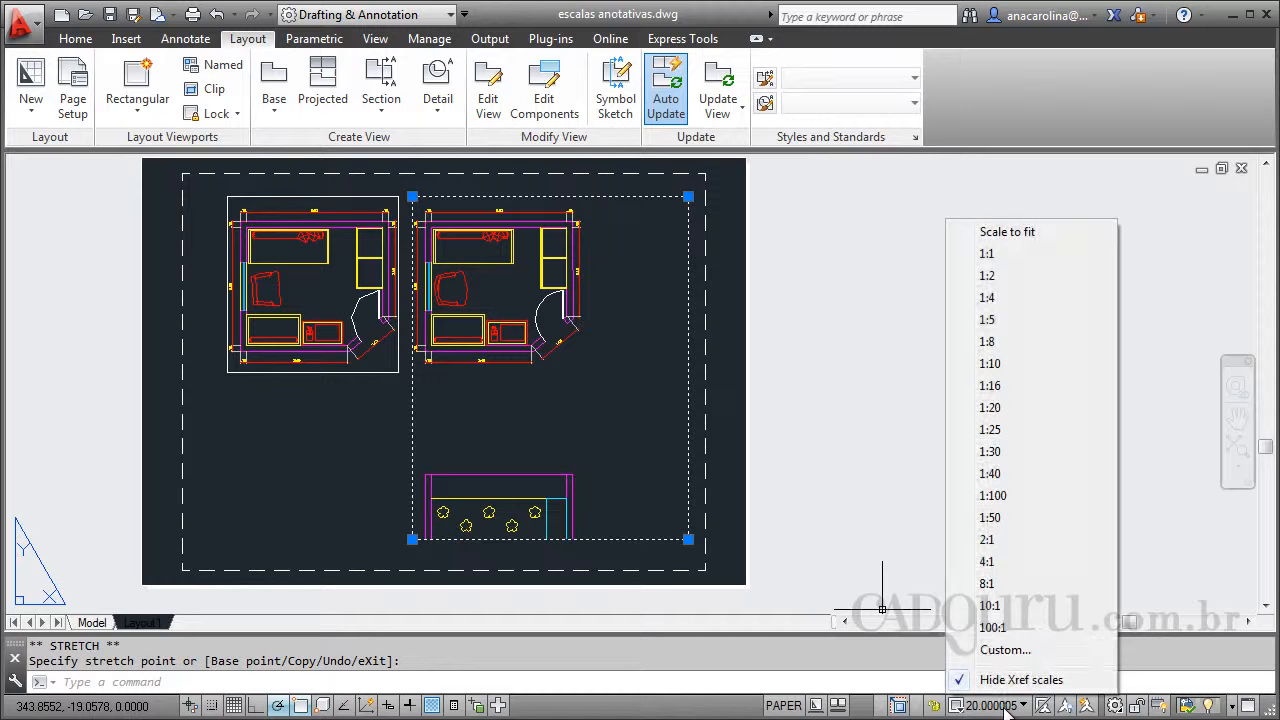
pyautogui.click(1006, 431)
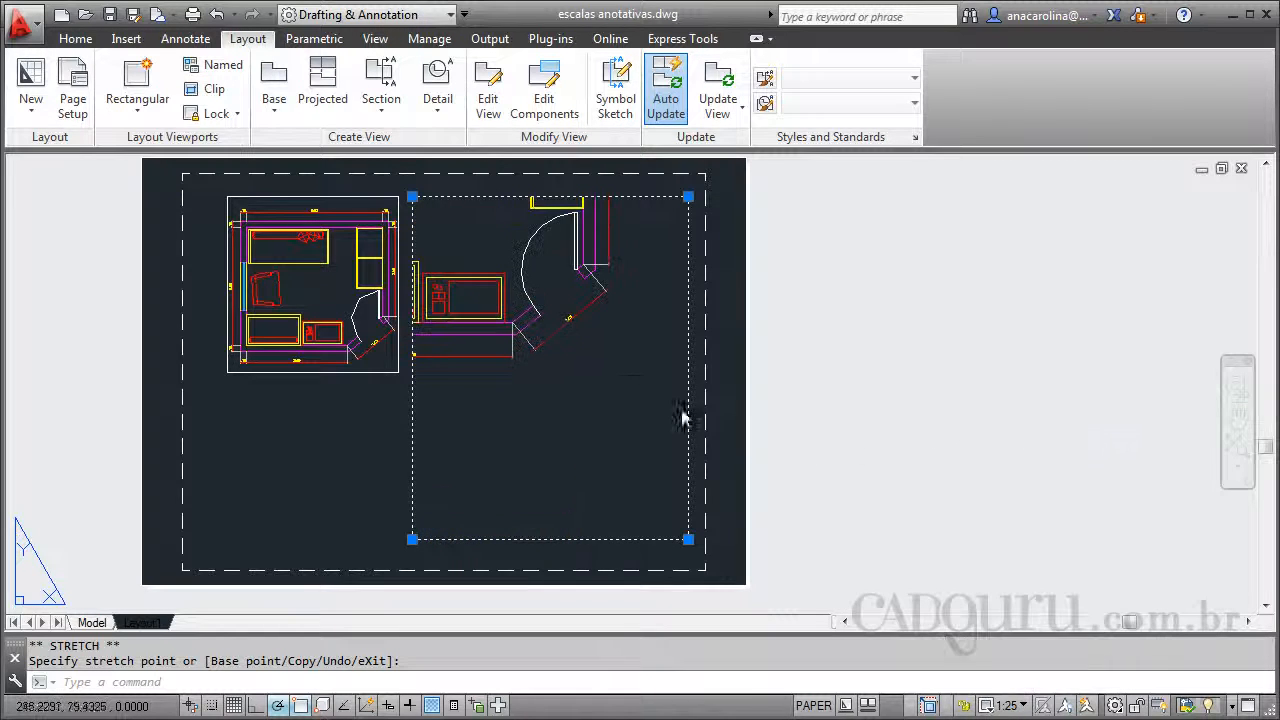
pyautogui.scroll(3, 496, 350)
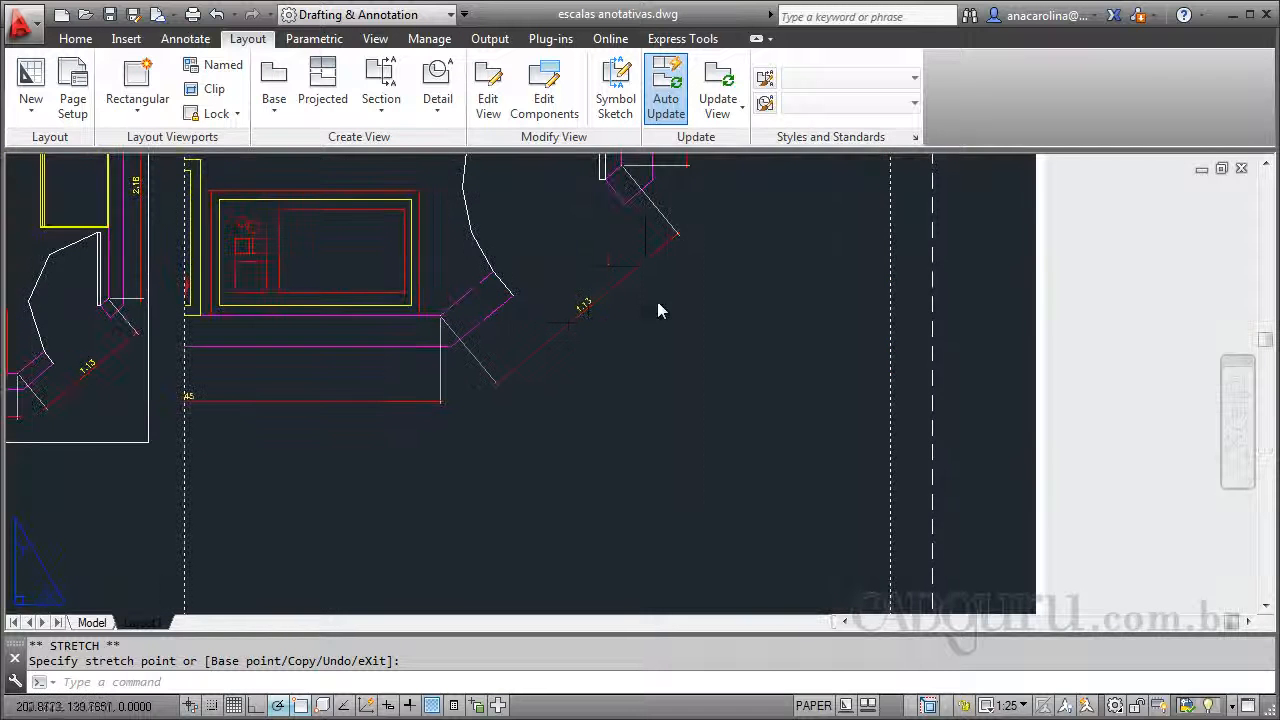
pyautogui.scroll(2, 586, 316)
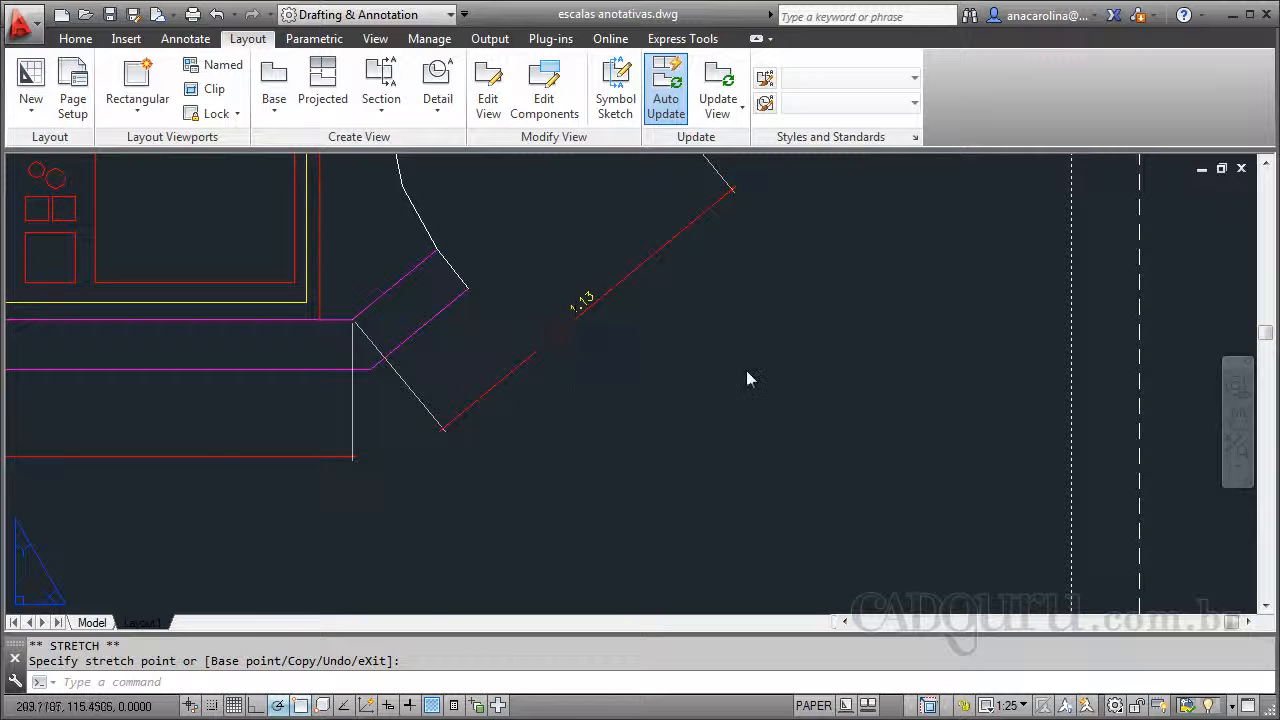
pyautogui.scroll(-8, 625, 353)
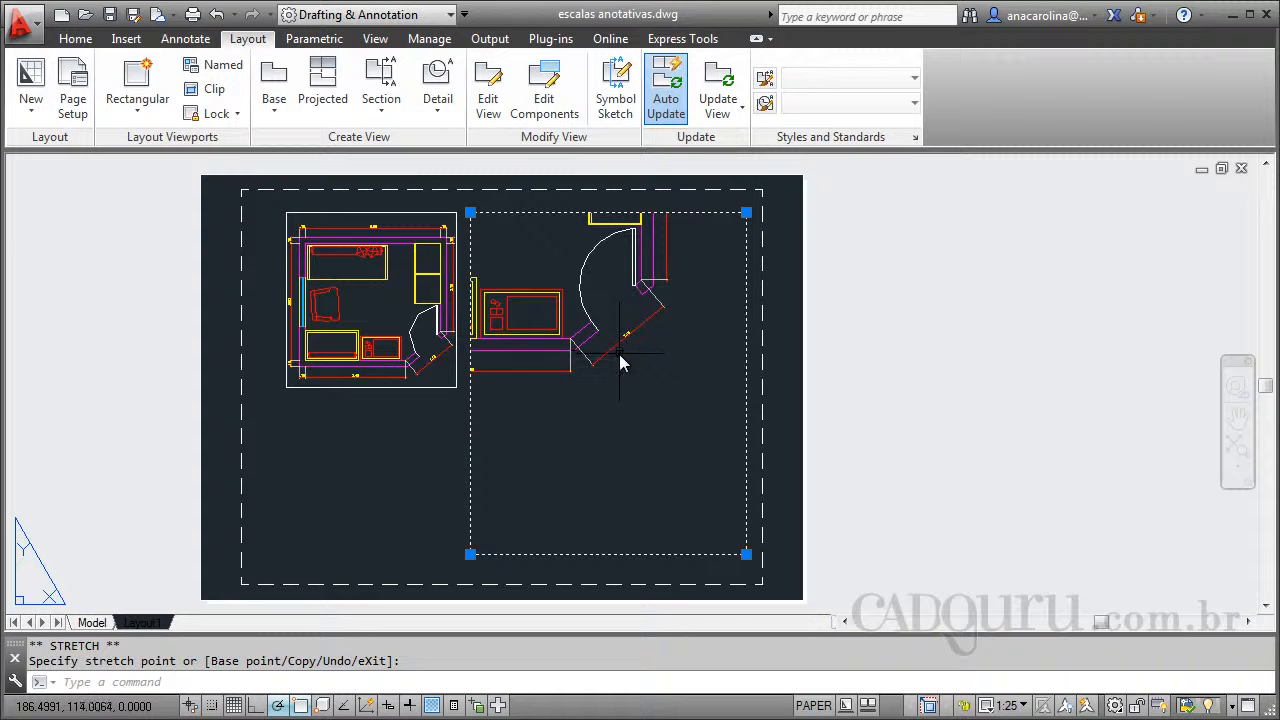
pyautogui.write('u')
pyautogui.press('Return')
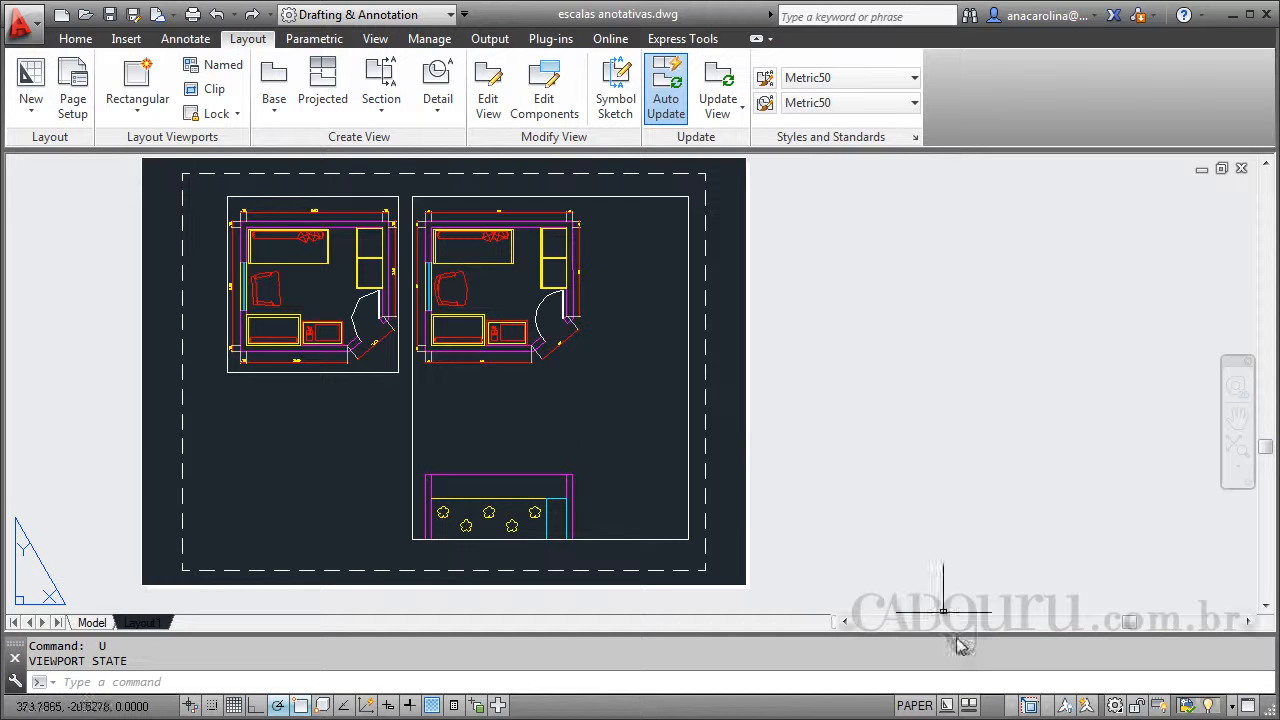
# Step: Set the enlarged viewport's scale to 1:25 and compare its dimension text size with the 1:50 viewport's
pyautogui.click(565, 462)
pyautogui.click(476, 546)
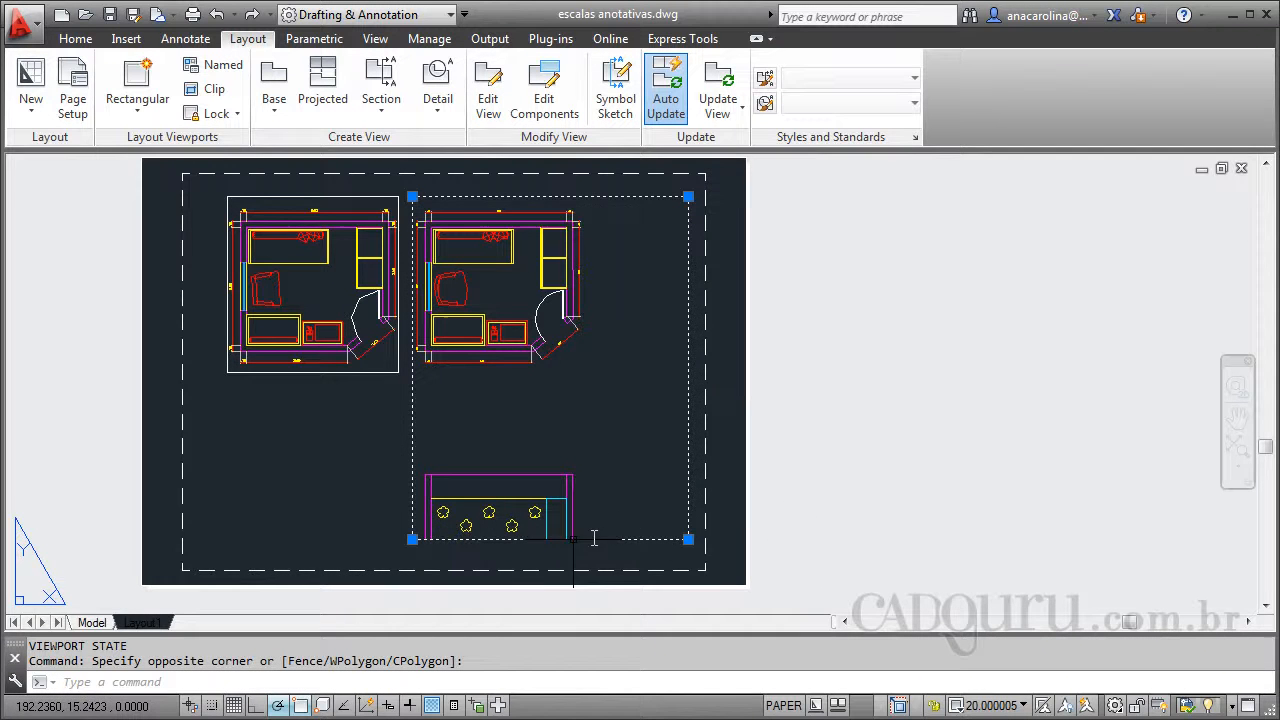
pyautogui.scroll(5, 597, 357)
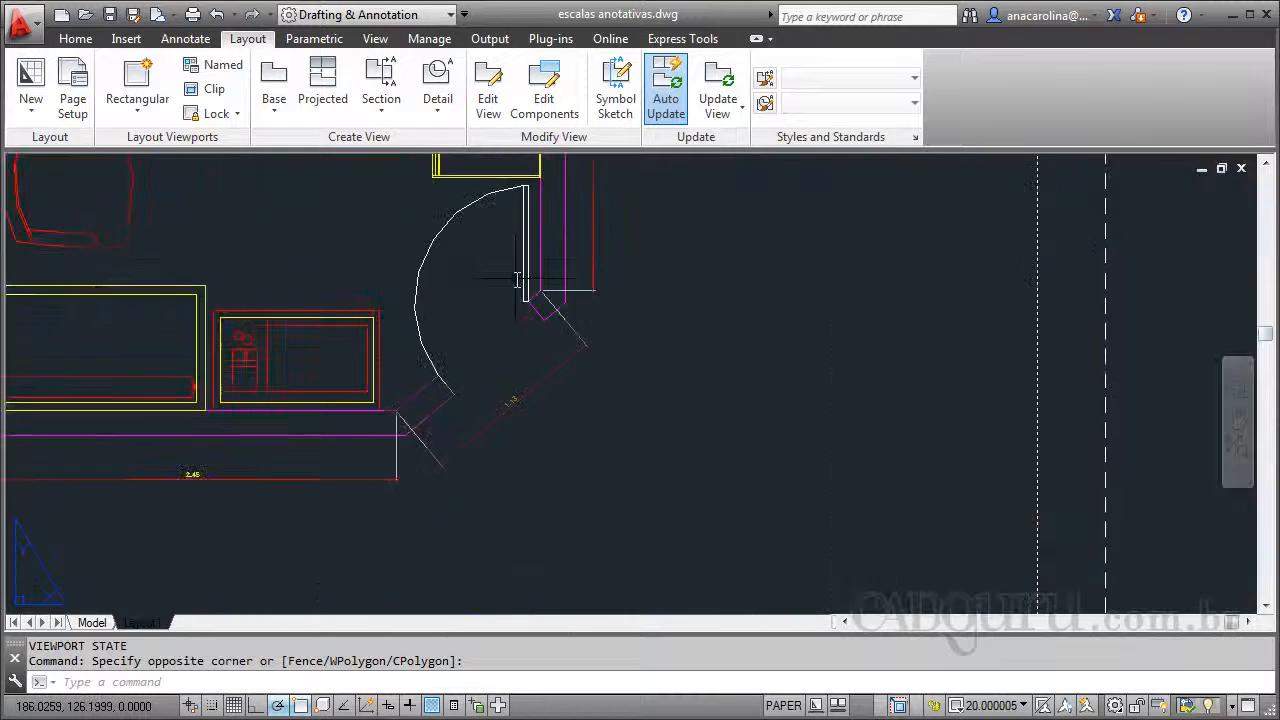
pyautogui.scroll(-2, 824, 412)
pyautogui.scroll(2, 286, 366)
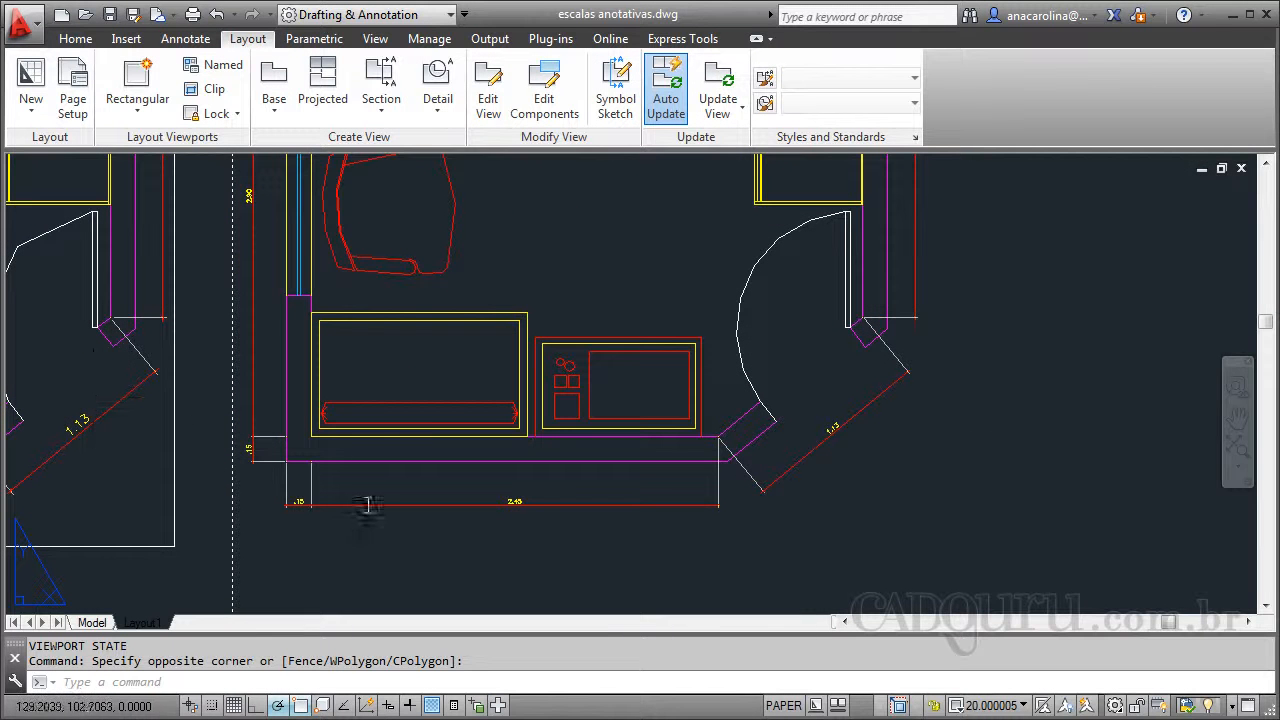
pyautogui.click(990, 705)
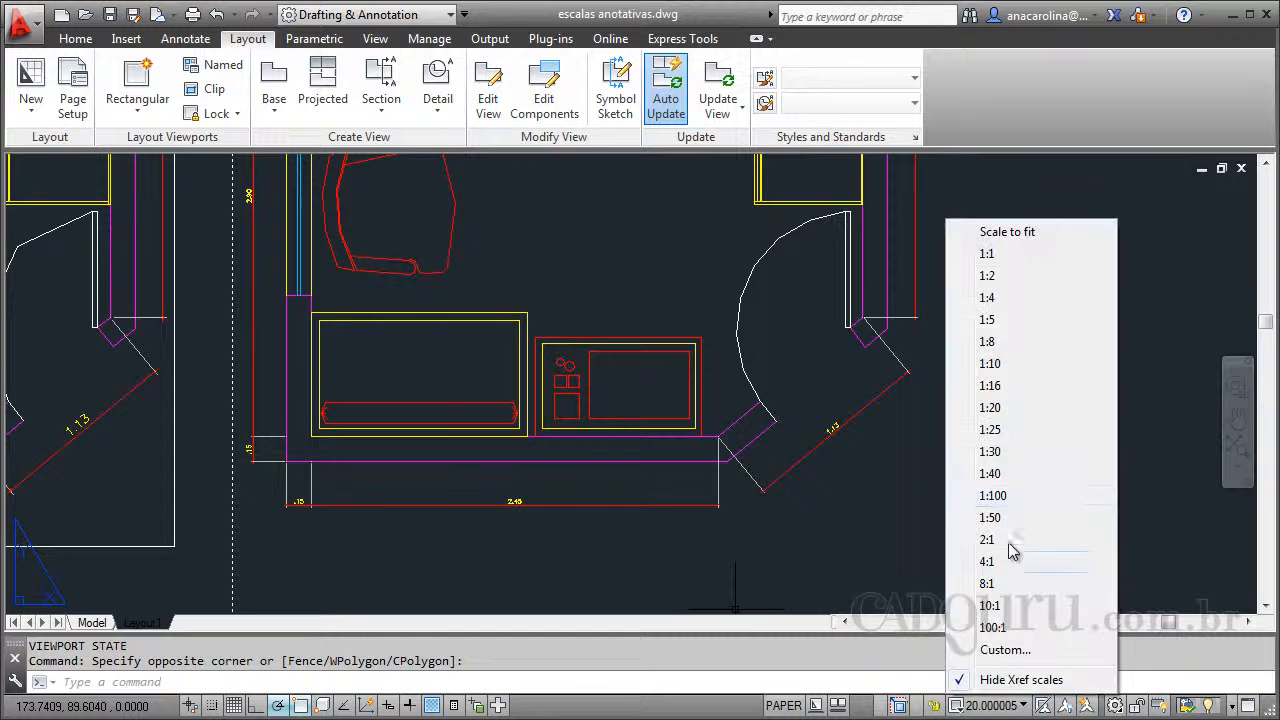
pyautogui.click(1015, 429)
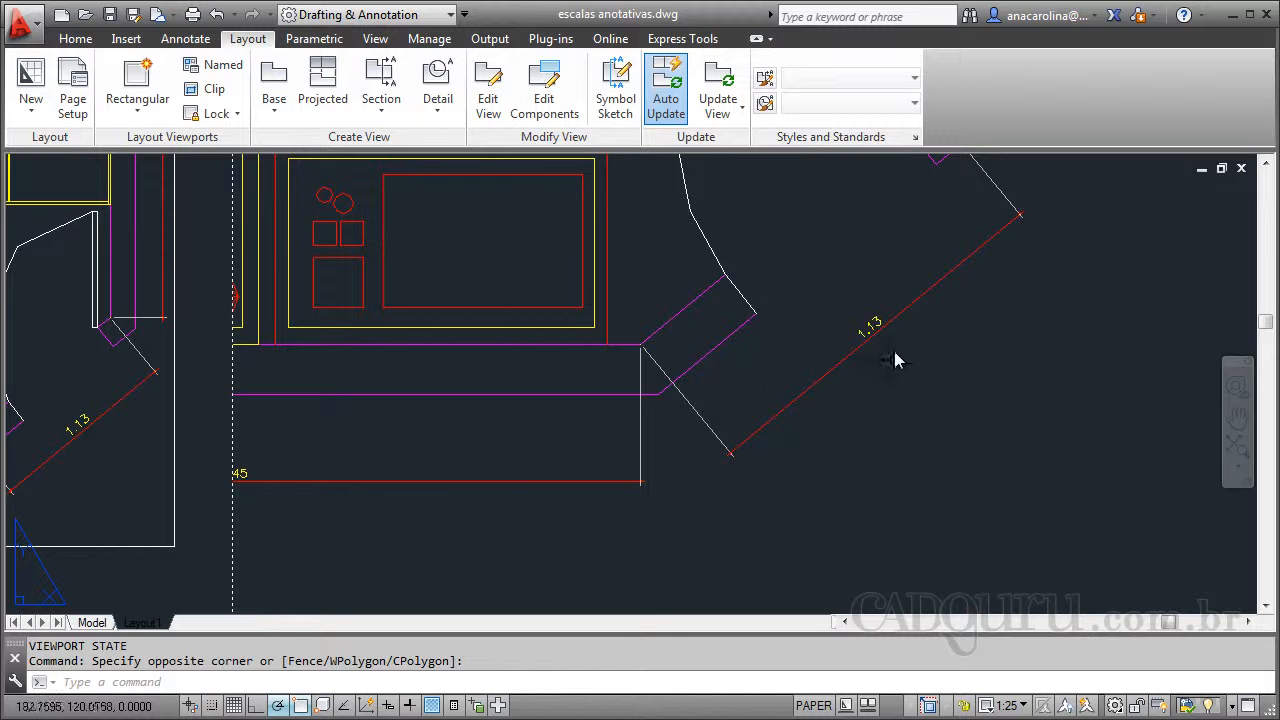
pyautogui.scroll(-5, 760, 355)
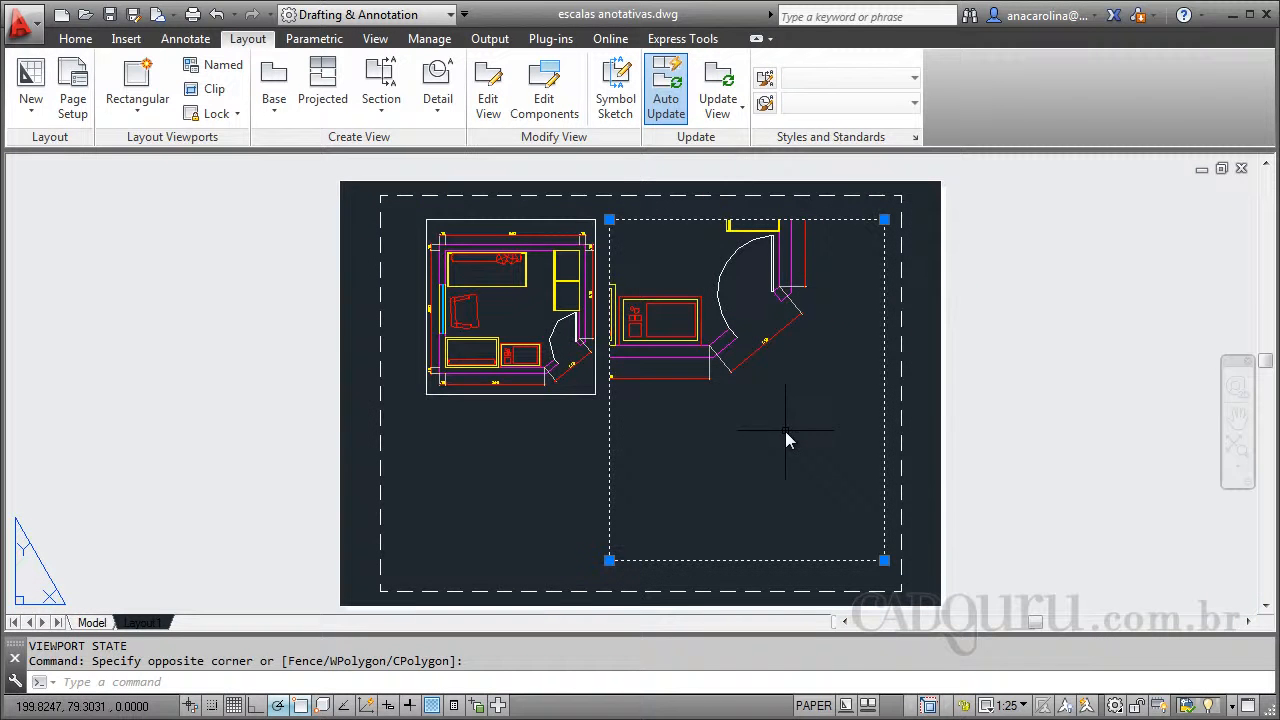
pyautogui.scroll(4, 587, 391)
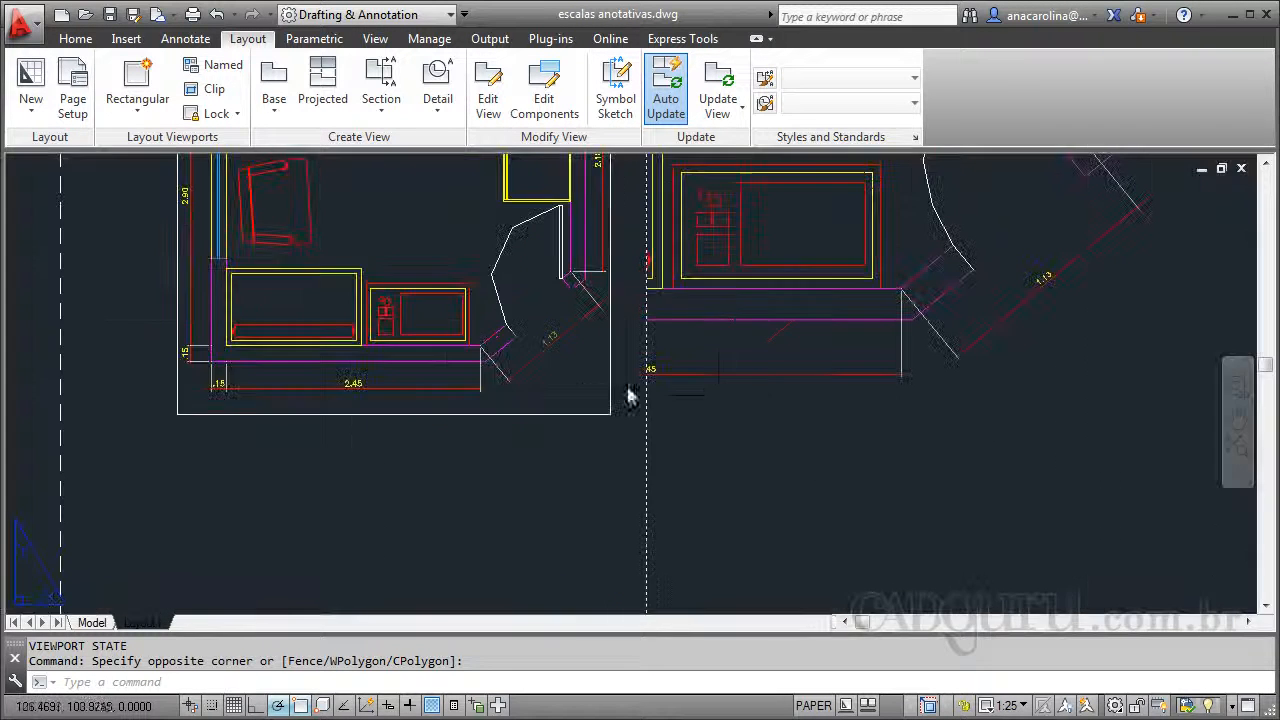
pyautogui.doubleClick(716, 392)
pyautogui.write('m')
pyautogui.press('Return')
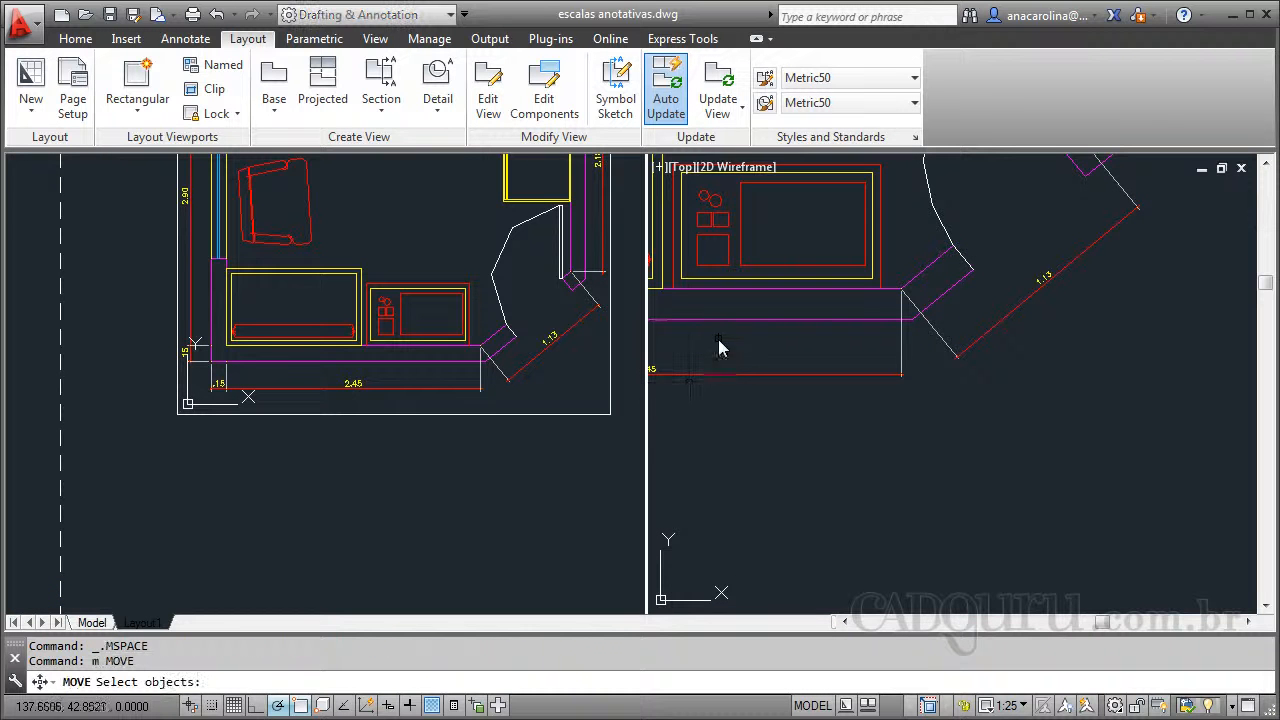
pyautogui.click(753, 354)
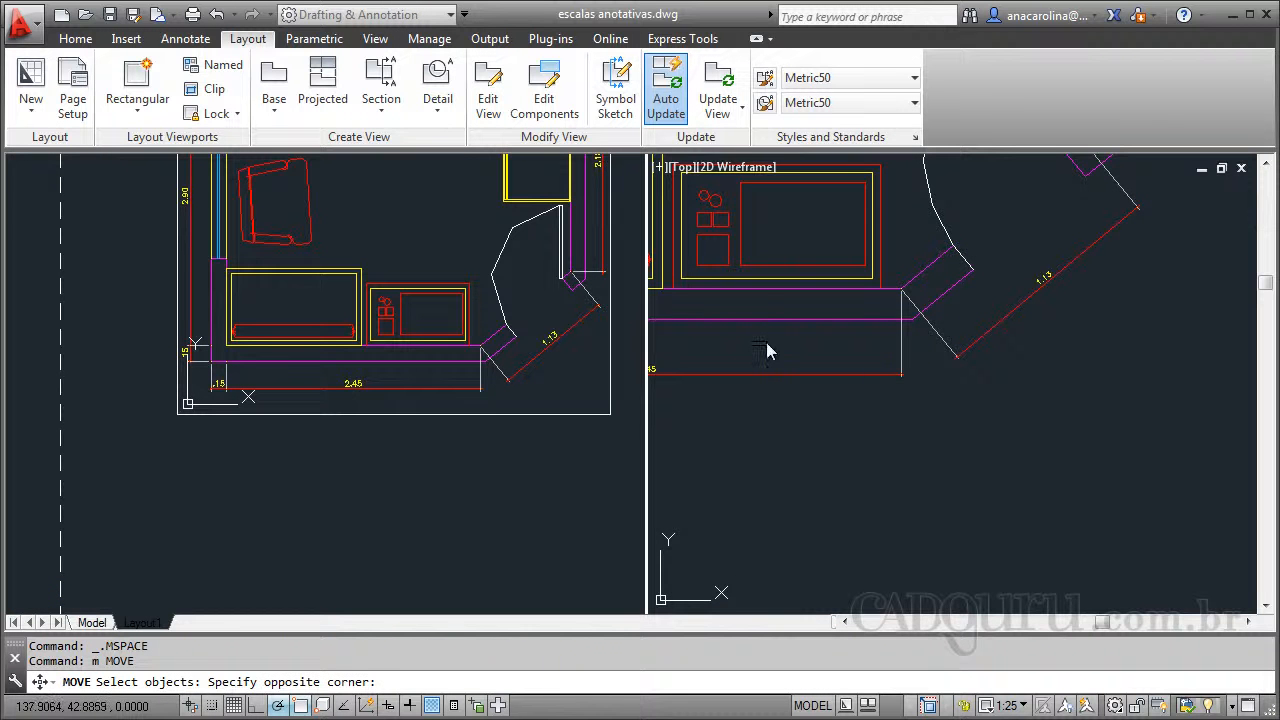
pyautogui.click(766, 349)
pyautogui.press('Escape')
# Step: Try shifting the floor plan toward the right inside the 1:25 viewport and undo that view change
pyautogui.write('p')
pyautogui.press('Return')
pyautogui.moveTo(763, 343)
pyautogui.mouseDown()
pyautogui.moveTo(829, 409)
pyautogui.moveTo(913, 404)
pyautogui.moveTo(877, 326)
pyautogui.mouseUp()
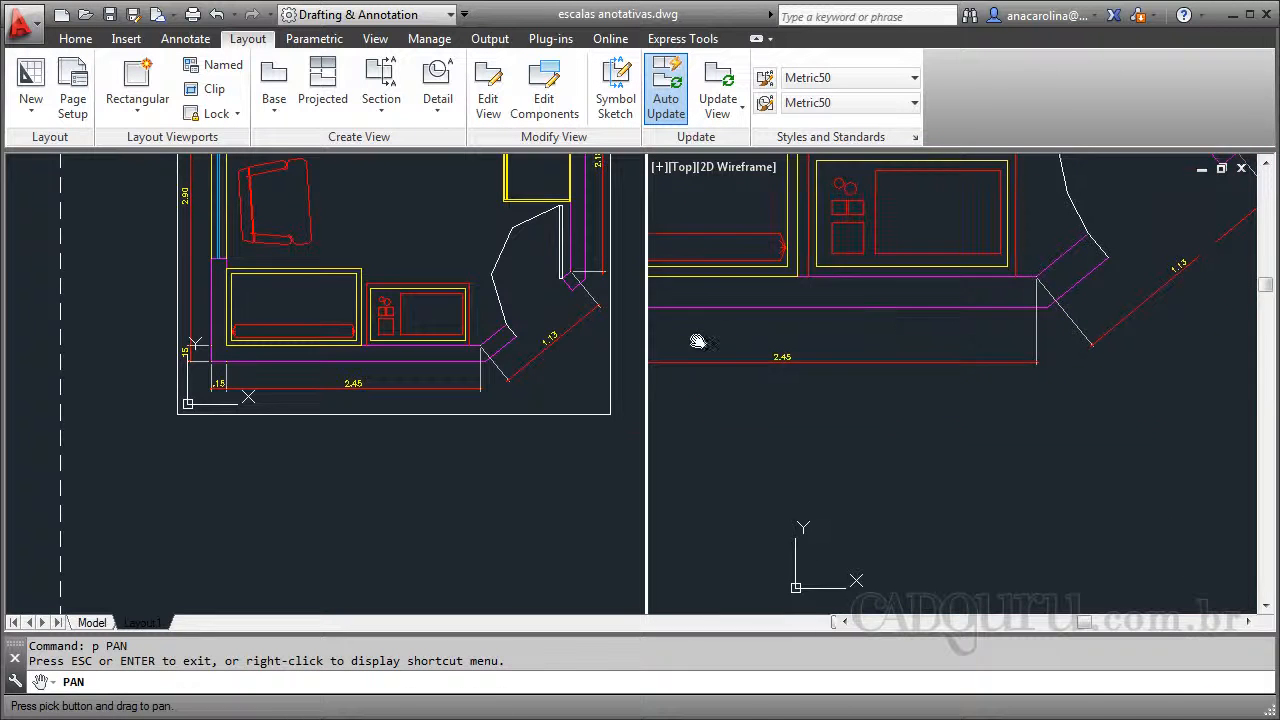
pyautogui.scroll(5, 685, 339)
pyautogui.scroll(-2, 660, 344)
pyautogui.press('Escape')
pyautogui.write('u')
pyautogui.press('Return')
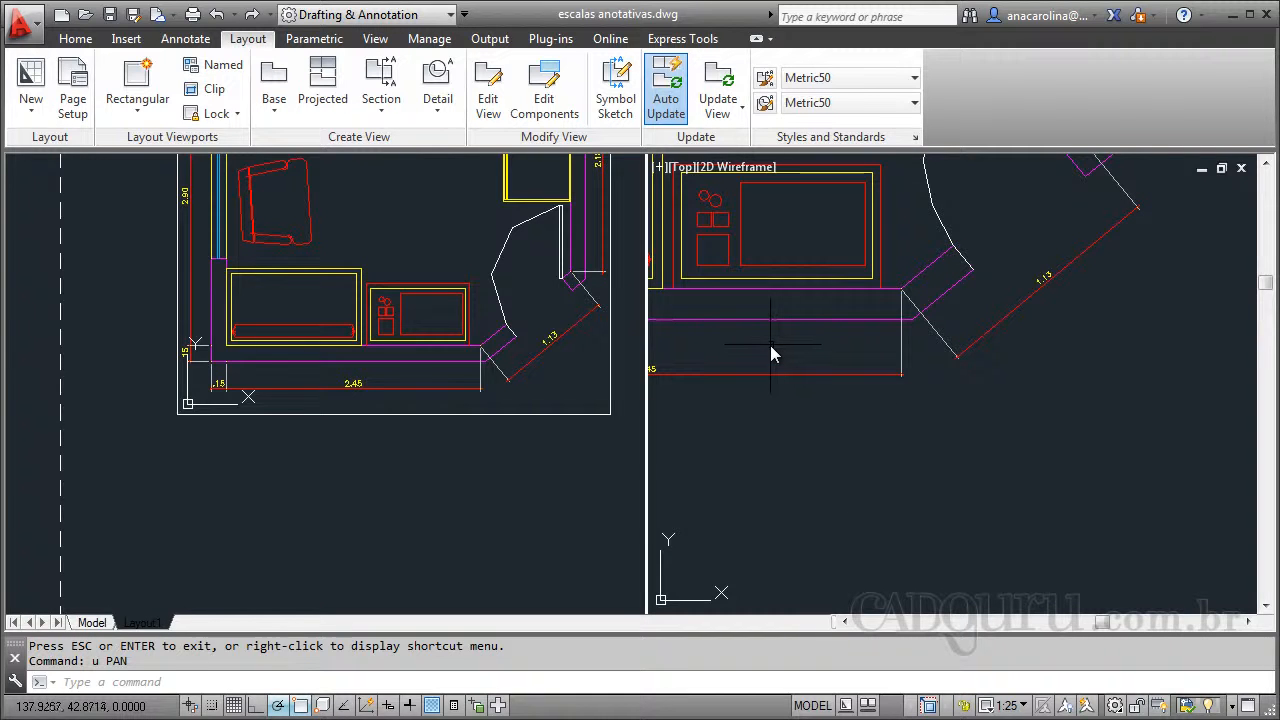
# Step: Pan the plan rightward inside the 1:25 viewport, return to paper space and compare the dimension text sizes of both viewports
pyautogui.write('p')
pyautogui.press('Return')
pyautogui.moveTo(766, 346); pyautogui.dragTo(933, 364)
pyautogui.rightClick(512, 489)
pyautogui.click(515, 492)
pyautogui.doubleClick(571, 443)
pyautogui.scroll(4, 660, 343)
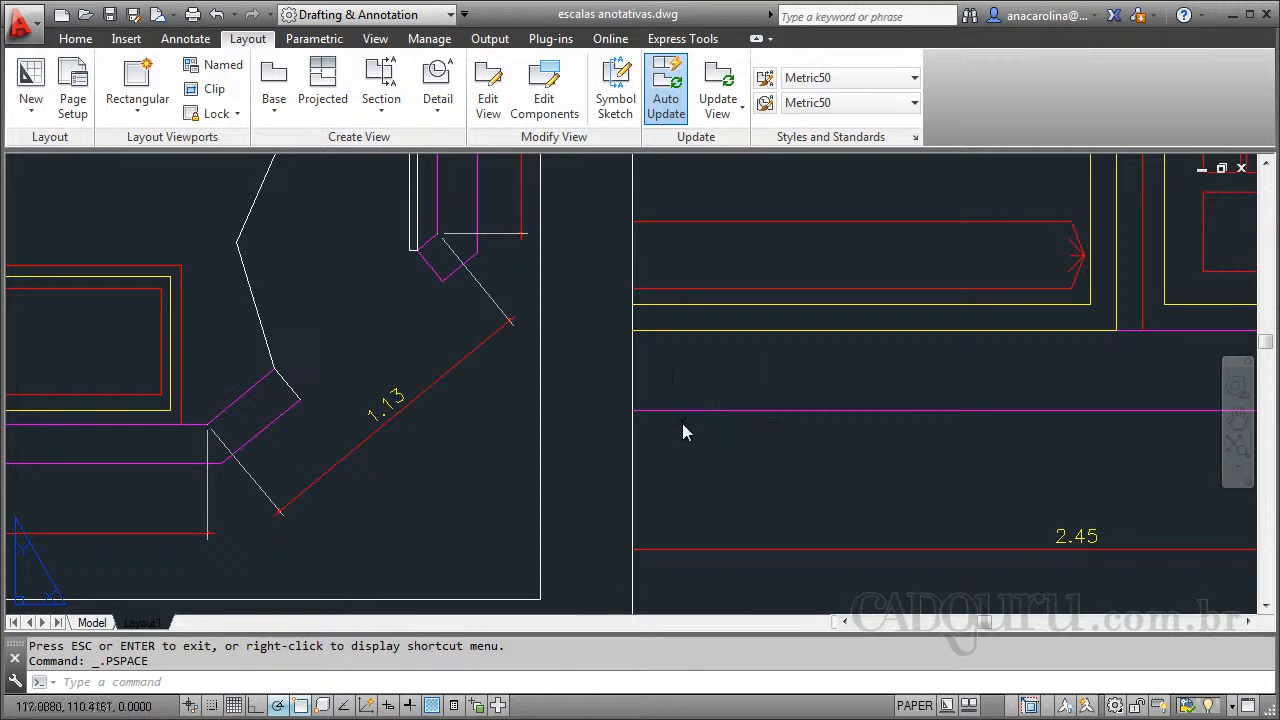
pyautogui.scroll(-8, 649, 377)
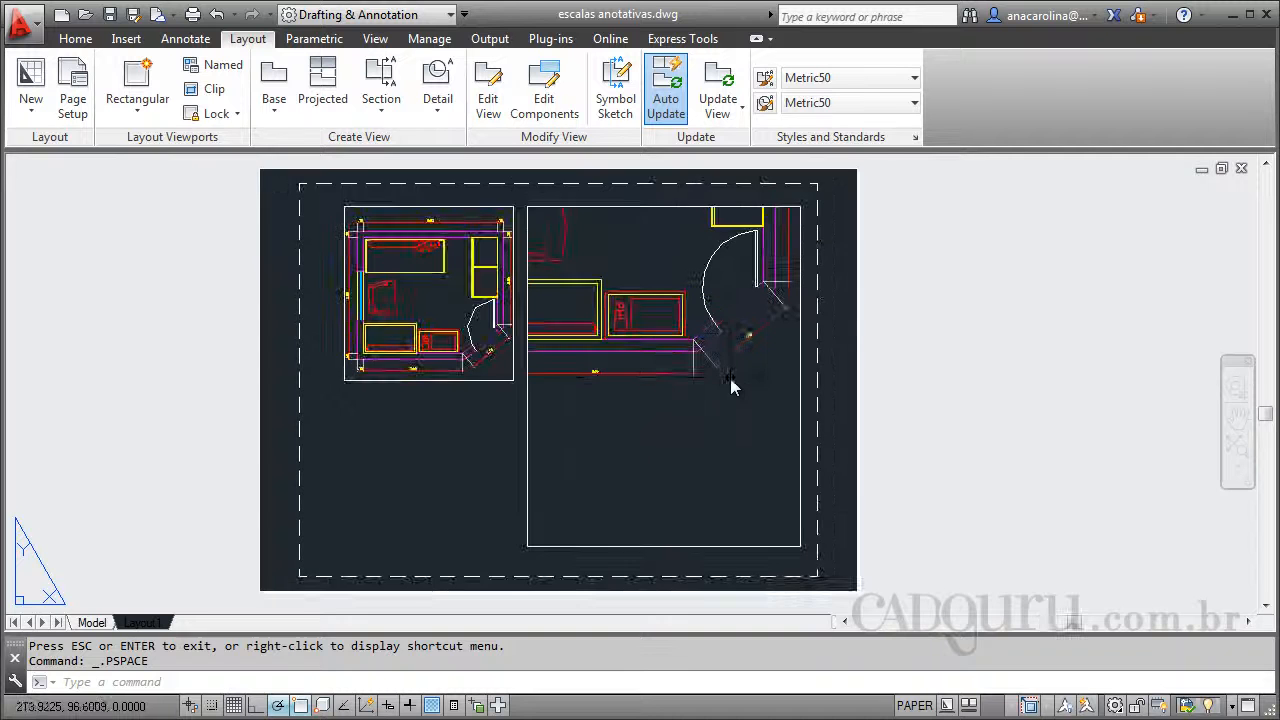
pyautogui.write('m')
pyautogui.press('Return')
pyautogui.press('Escape')
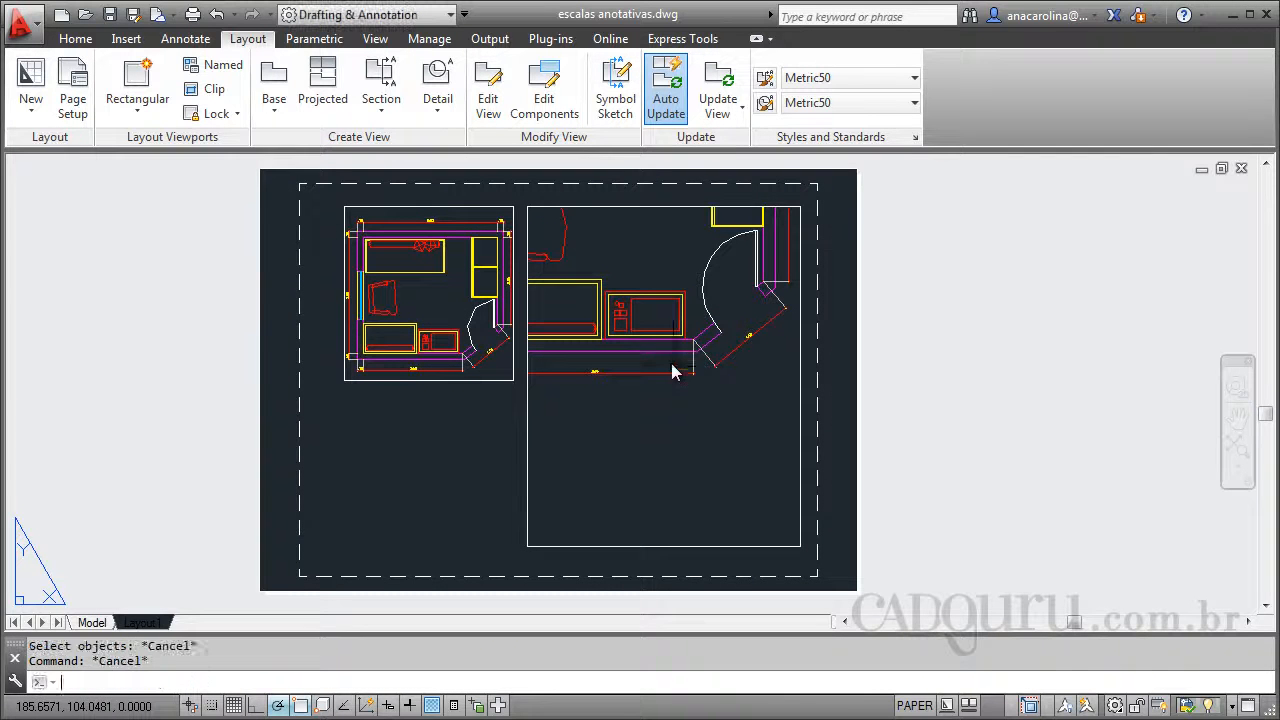
# Step: Pan the plan inside the 1:25 viewport until the room's left-hand walls and their dimensions fit within its frame, and return to paper space
pyautogui.doubleClick(670, 367)
pyautogui.write('m')
pyautogui.press('Return')
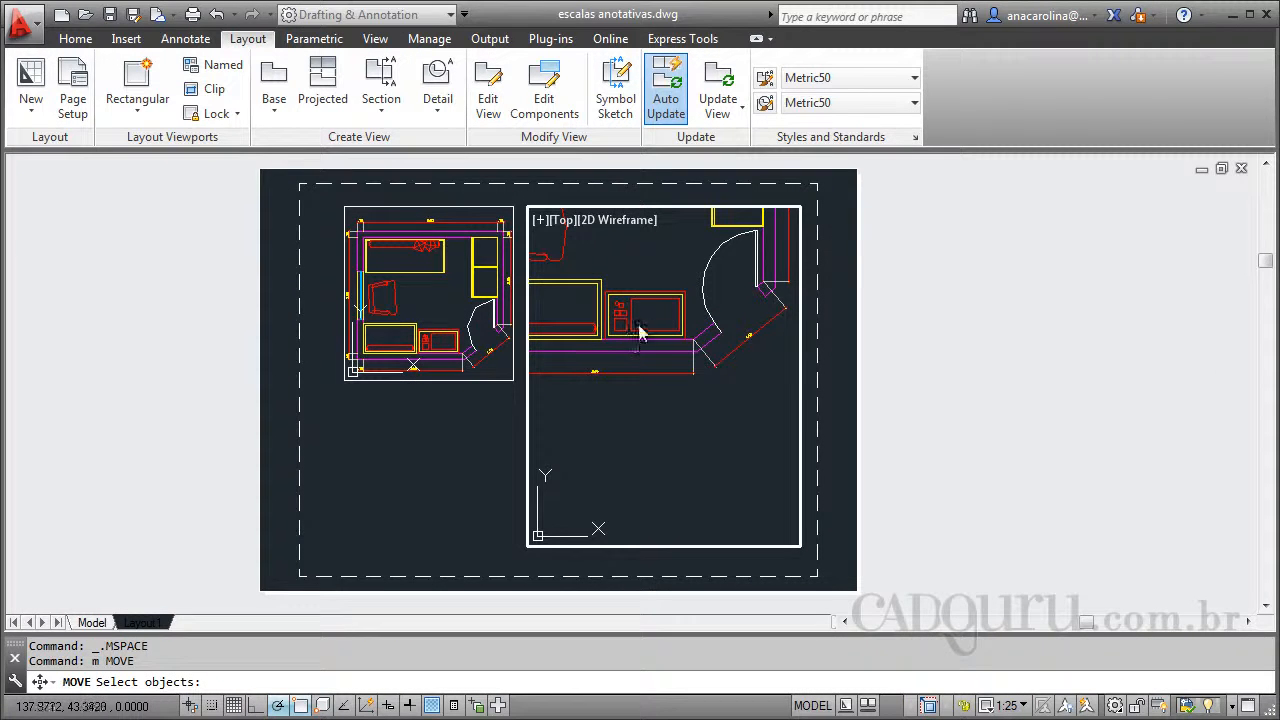
pyautogui.press('Escape')
pyautogui.press('Escape')
pyautogui.press('Escape')
pyautogui.write('p')
pyautogui.press('Return')
pyautogui.moveTo(645, 335); pyautogui.dragTo(721, 473)
pyautogui.rightClick(721, 473)
pyautogui.doubleClick(906, 414)
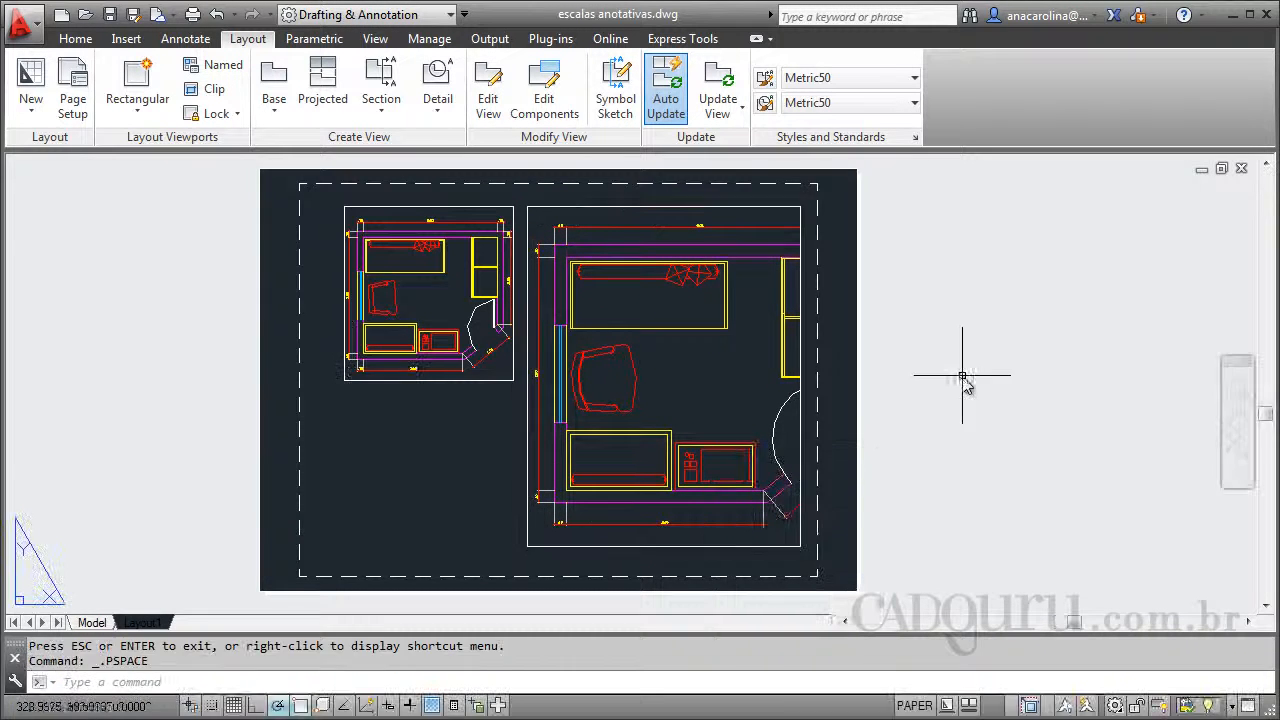
pyautogui.scroll(4, 555, 212)
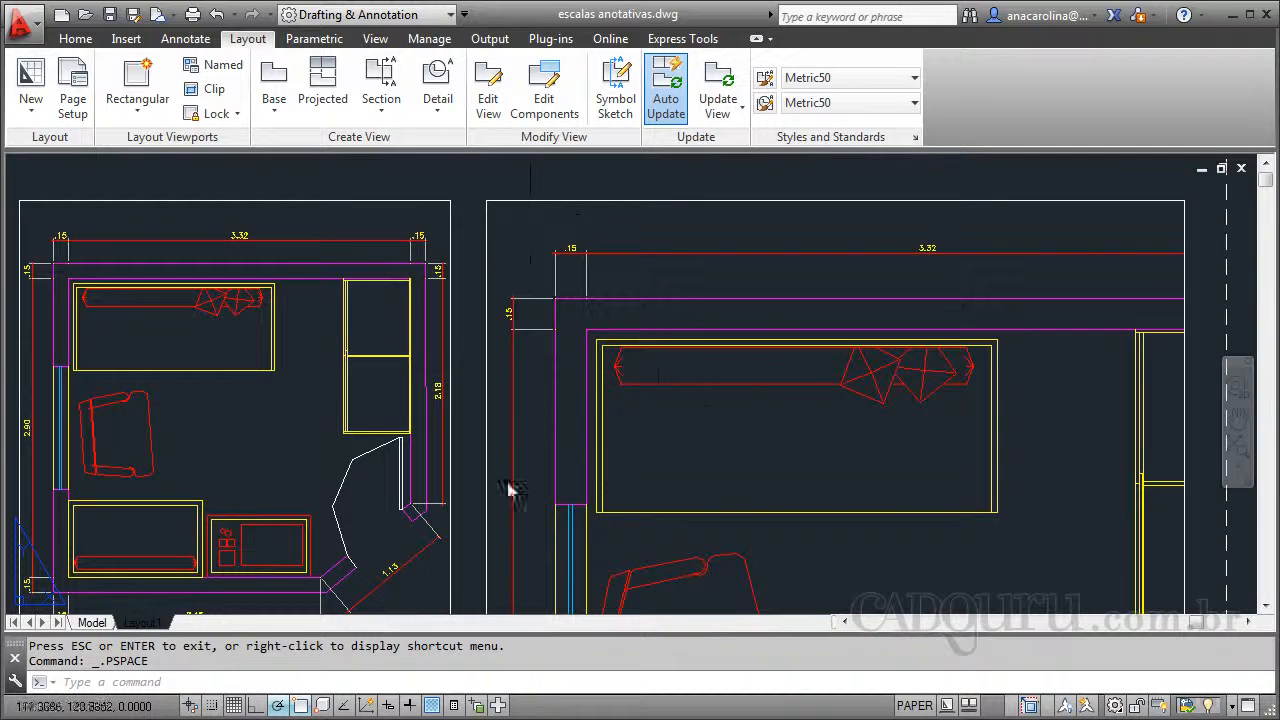